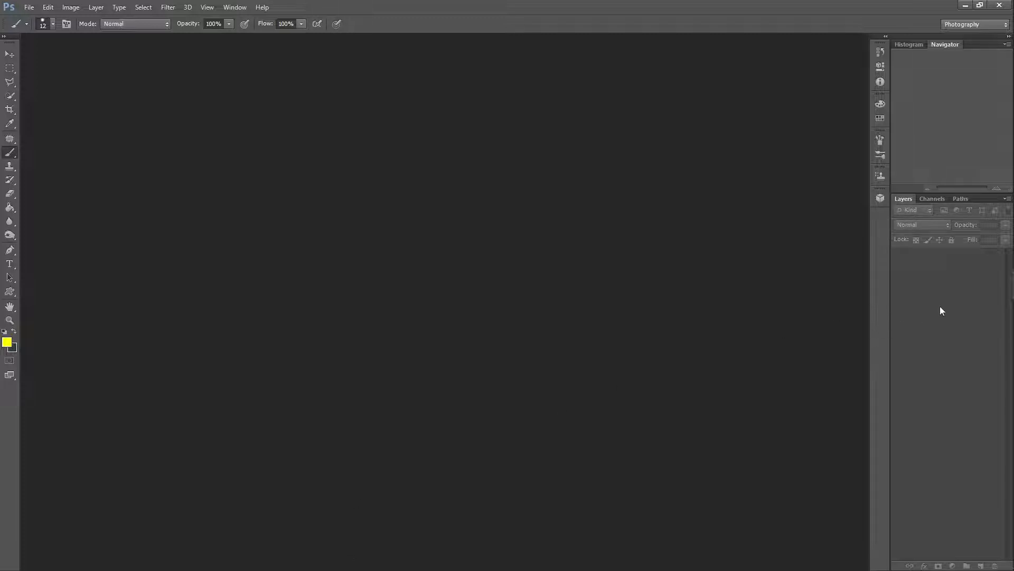
# Step: Toggle the taskbar's desktop-mode auto-hide setting off and back on, then close the taskbar settings
pyautogui.moveTo(1009, 317)
pyautogui.moveTo(1009, 360)
pyautogui.moveTo(1004, 391)
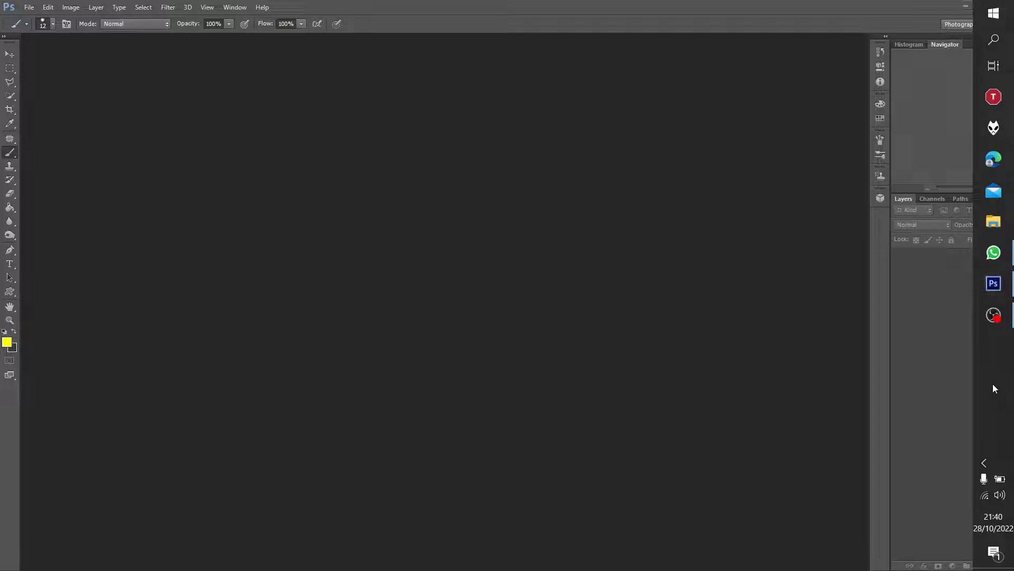
pyautogui.rightClick(993, 388)
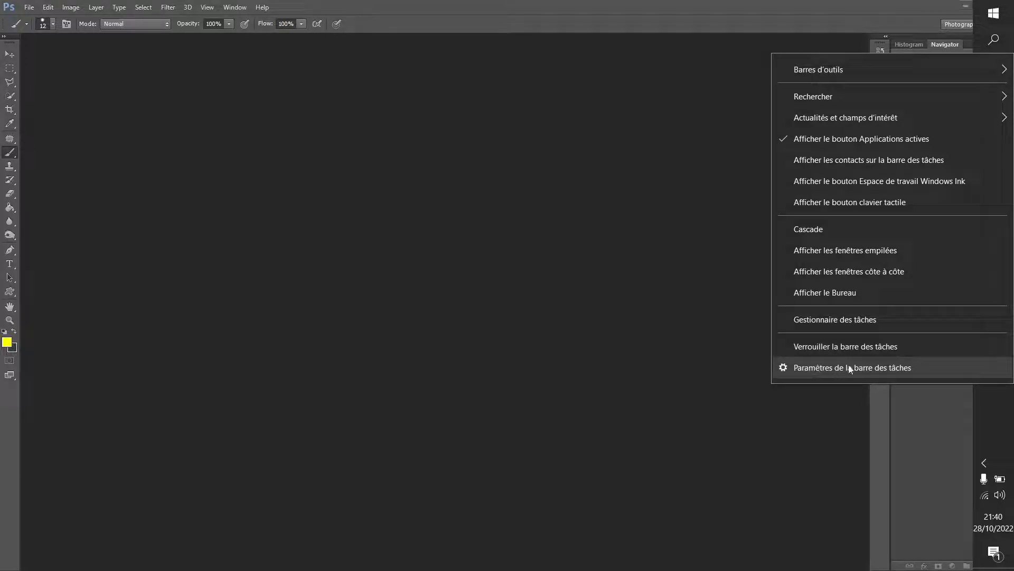
pyautogui.click(911, 367)
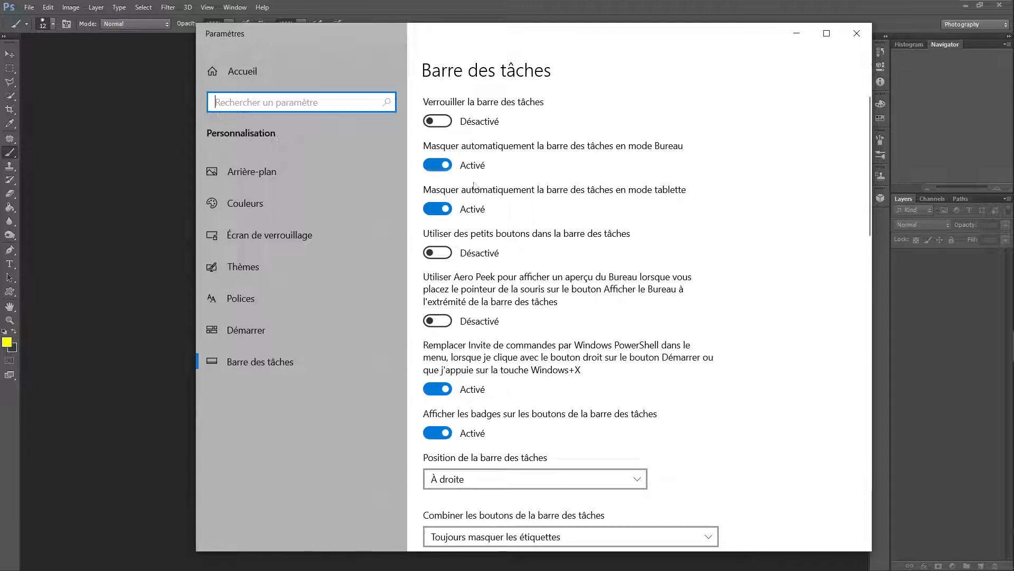
pyautogui.click(438, 164)
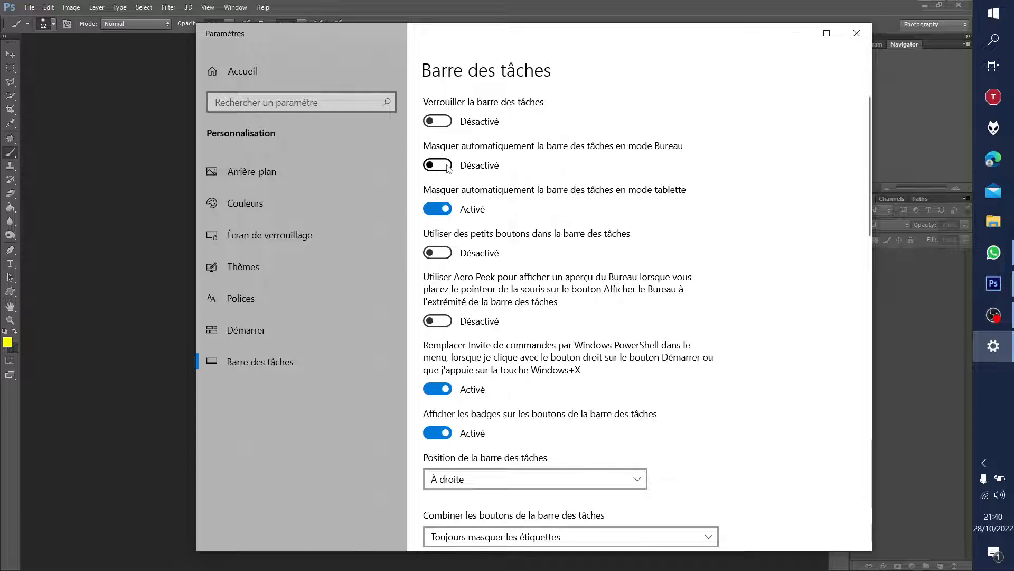
pyautogui.click(438, 165)
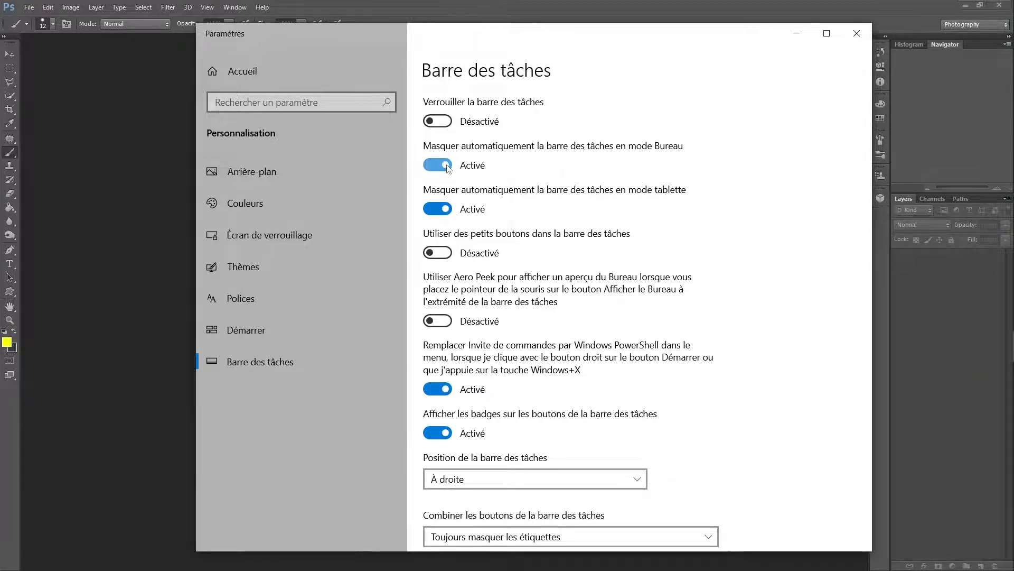
pyautogui.click(428, 165)
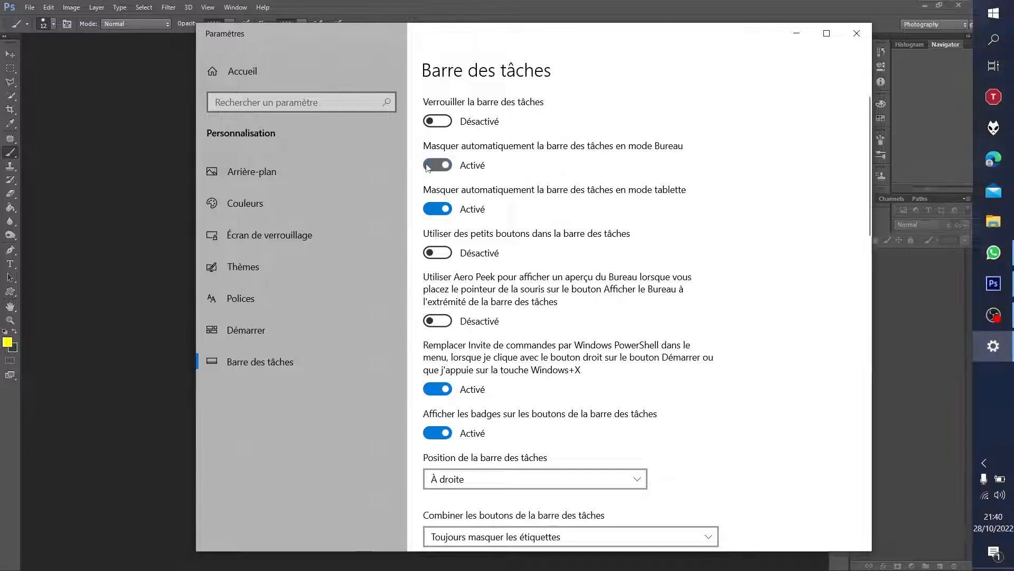
pyautogui.click(447, 166)
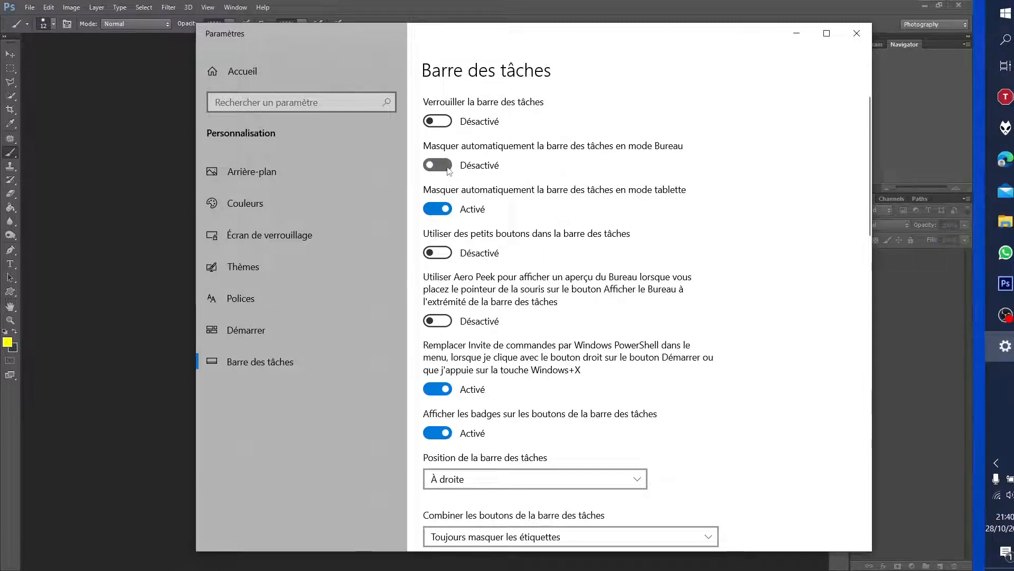
pyautogui.click(445, 167)
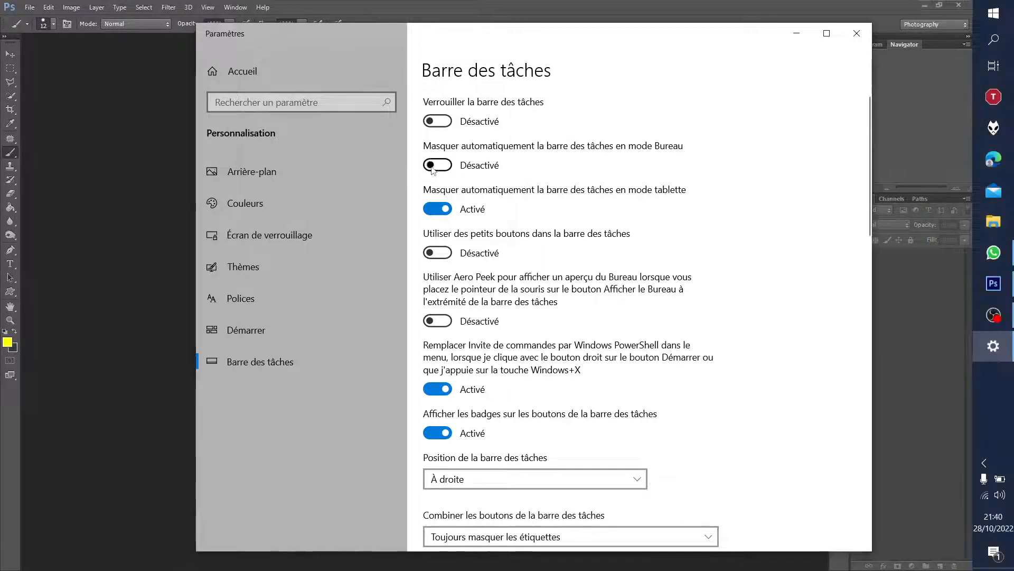
pyautogui.click(445, 167)
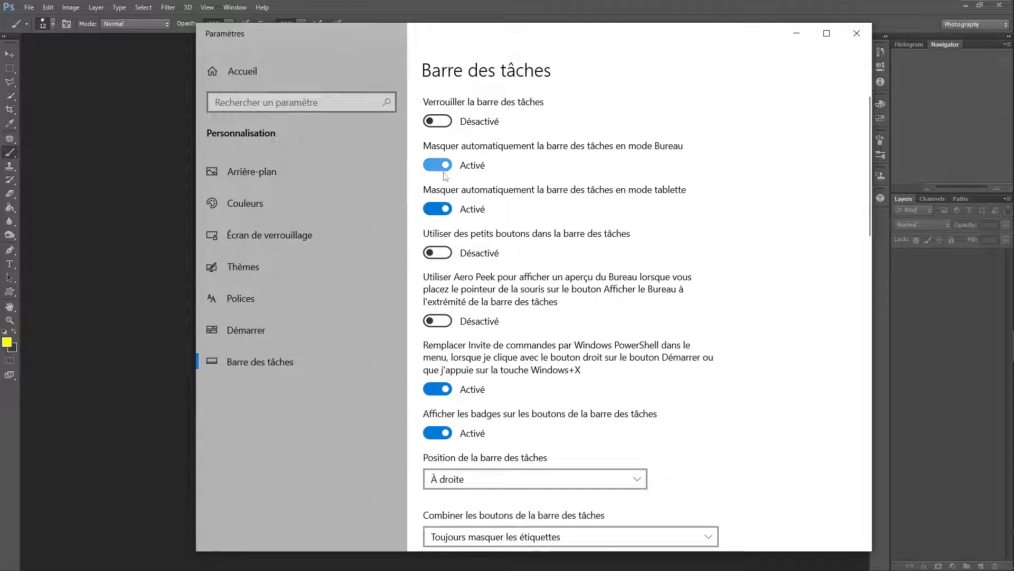
pyautogui.click(856, 35)
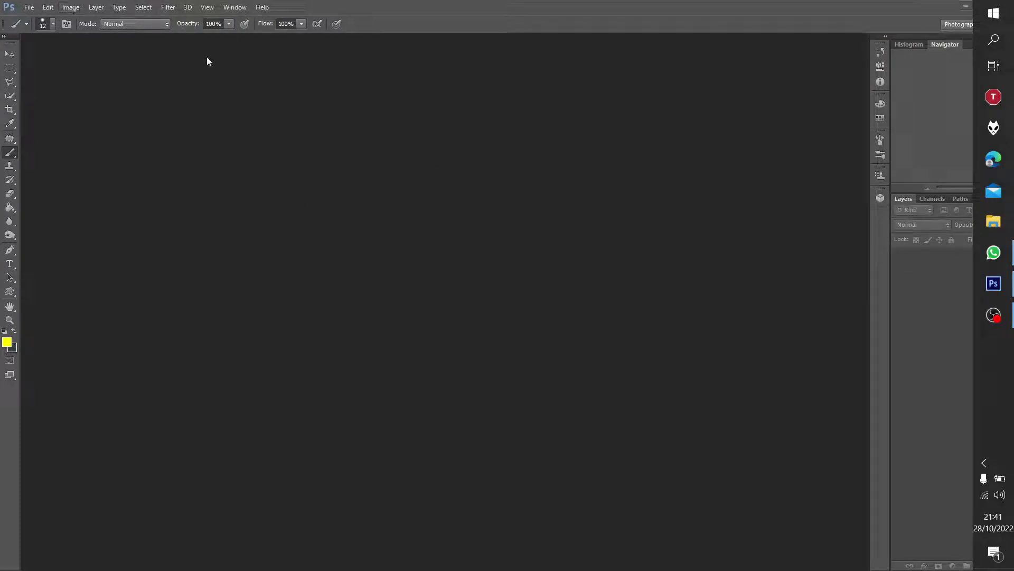
# Step: Switch the workspace to Painting and then back to Photography
pyautogui.click(236, 9)
pyautogui.moveTo(244, 31)
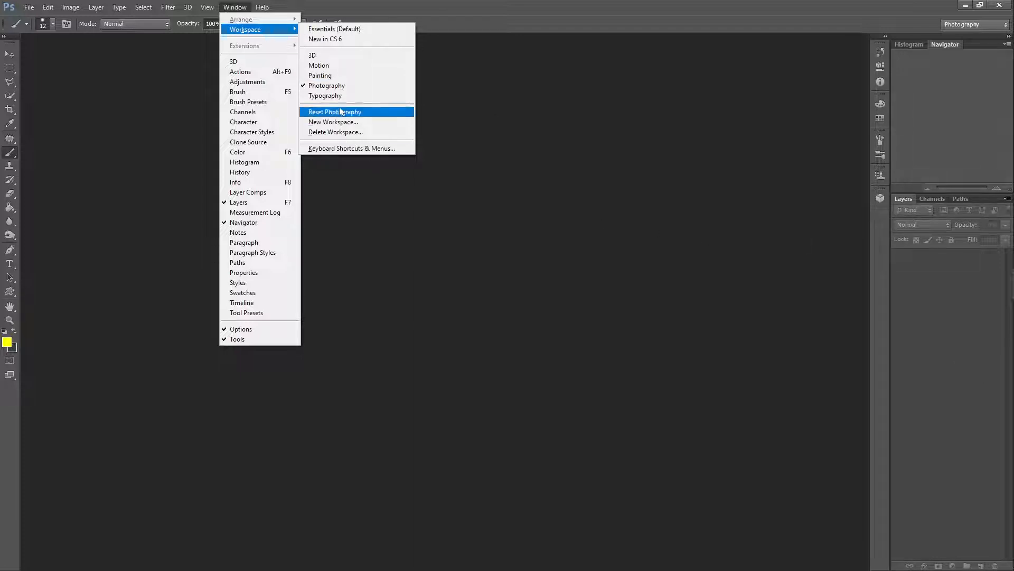
pyautogui.click(310, 76)
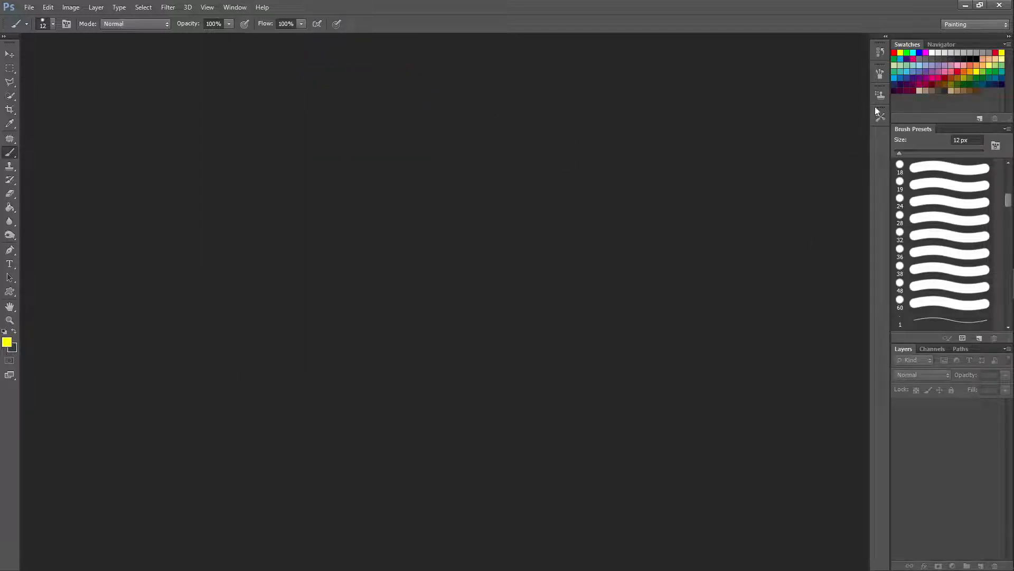
pyautogui.click(236, 9)
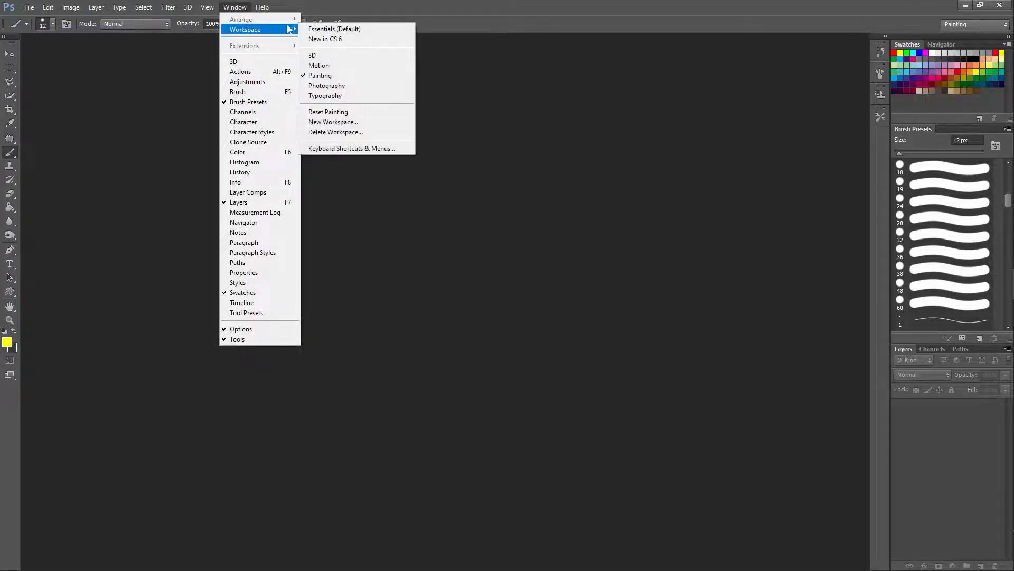
pyautogui.click(309, 85)
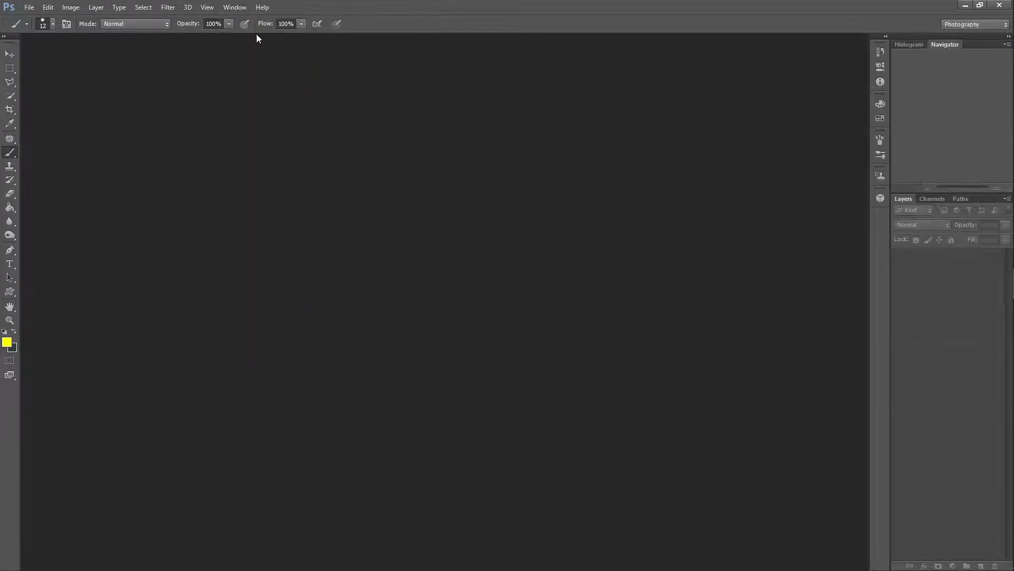
pyautogui.click(233, 7)
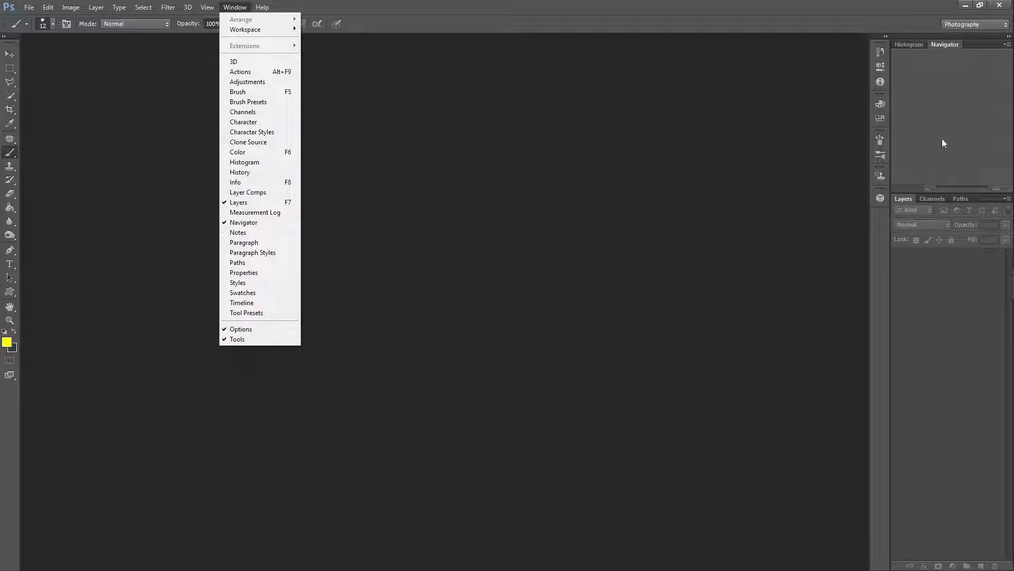
pyautogui.click(531, 192)
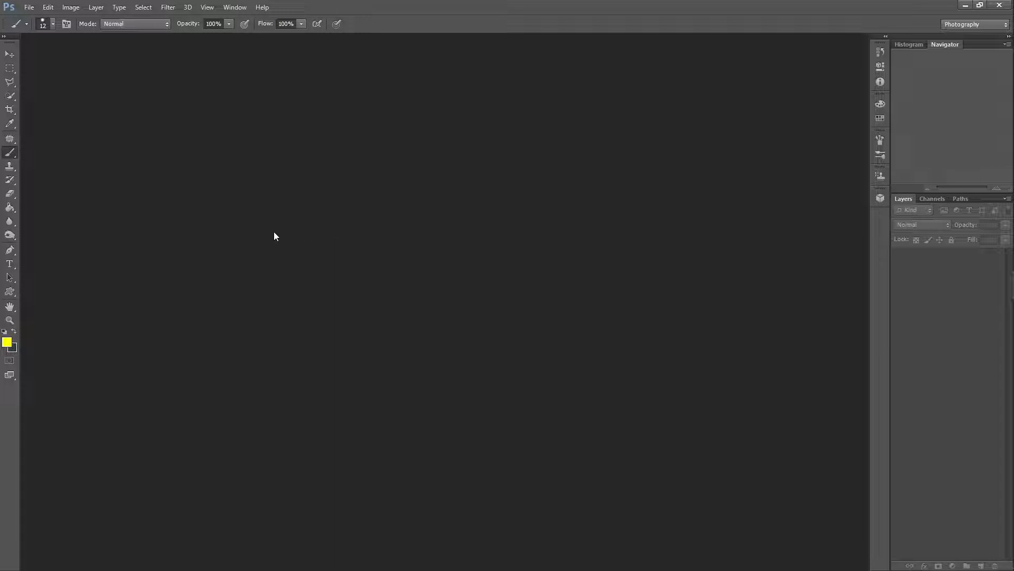
# Step: Create a new 1500 × 800 pixel RGB document at 72 ppi with a white background
pyautogui.click(29, 9)
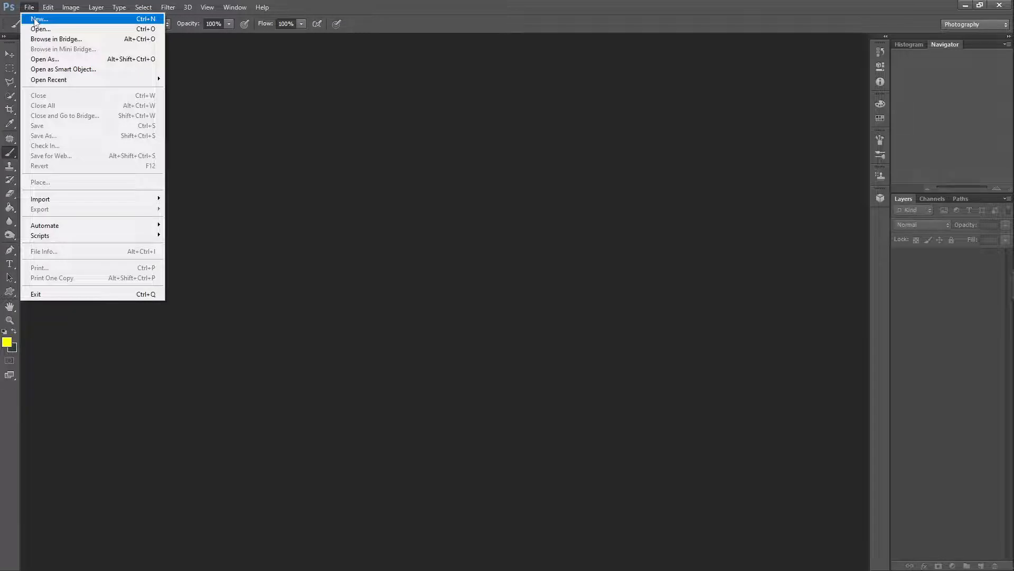
pyautogui.click(35, 21)
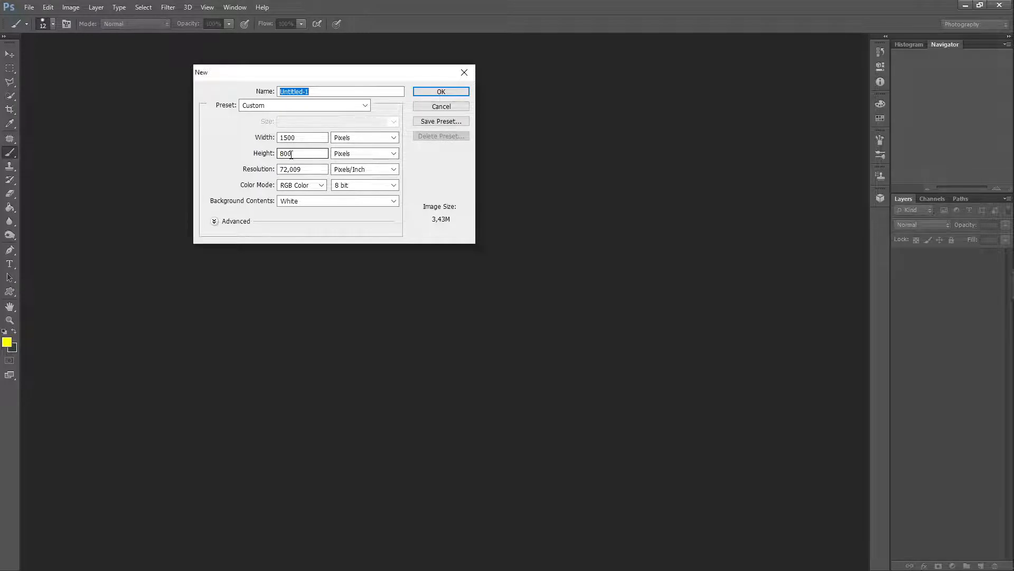
pyautogui.click(438, 93)
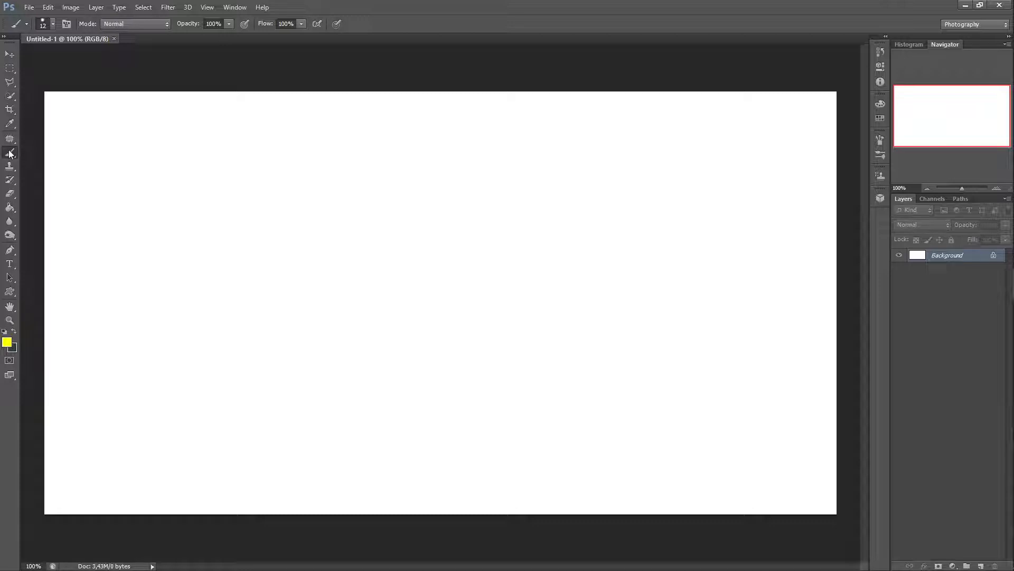
# Step: Paint a yellow brush scribble on the canvas and revert the document to its New state in History
pyautogui.moveTo(305, 197)
pyautogui.mouseDown()
pyautogui.moveTo(265, 274)
pyautogui.moveTo(386, 243)
pyautogui.moveTo(363, 237)
pyautogui.moveTo(501, 238)
pyautogui.moveTo(525, 273)
pyautogui.moveTo(575, 274)
pyautogui.mouseUp()
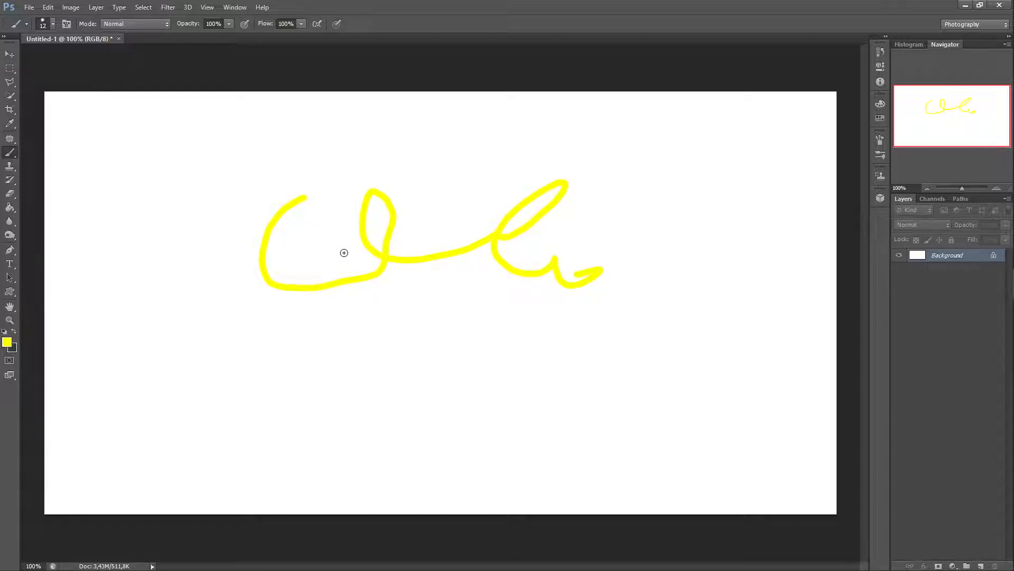
pyautogui.click(881, 52)
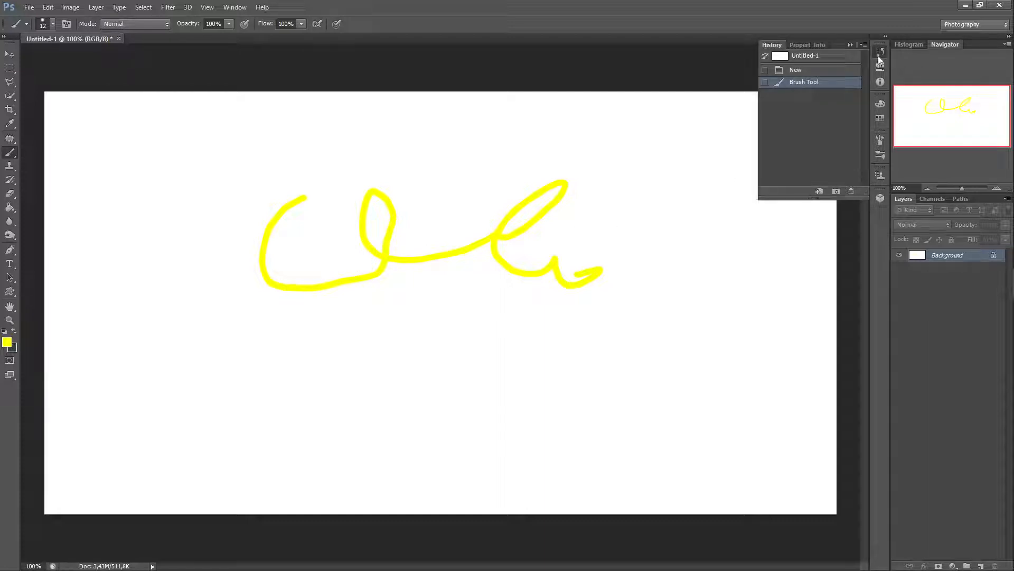
pyautogui.click(812, 73)
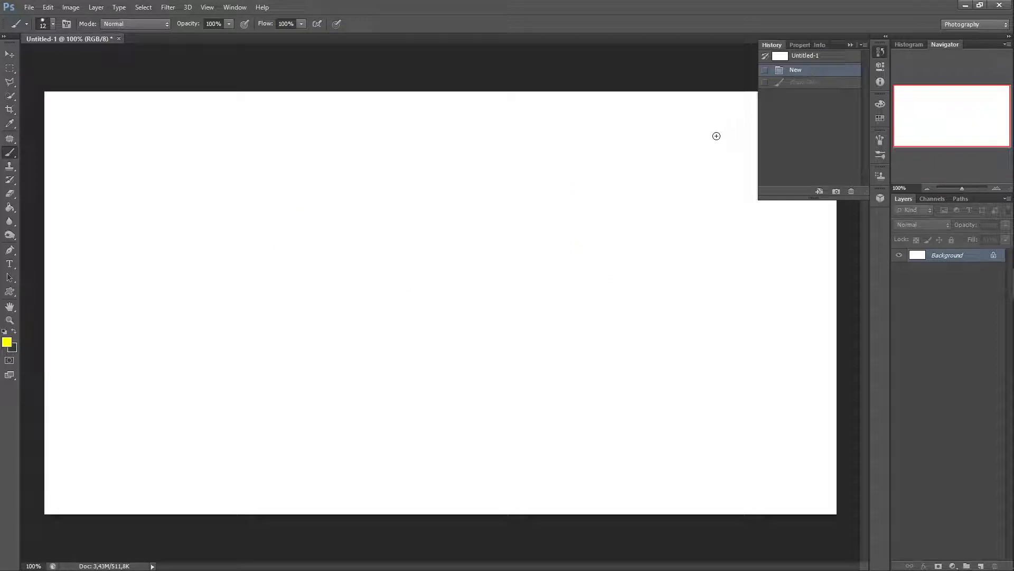
pyautogui.click(850, 45)
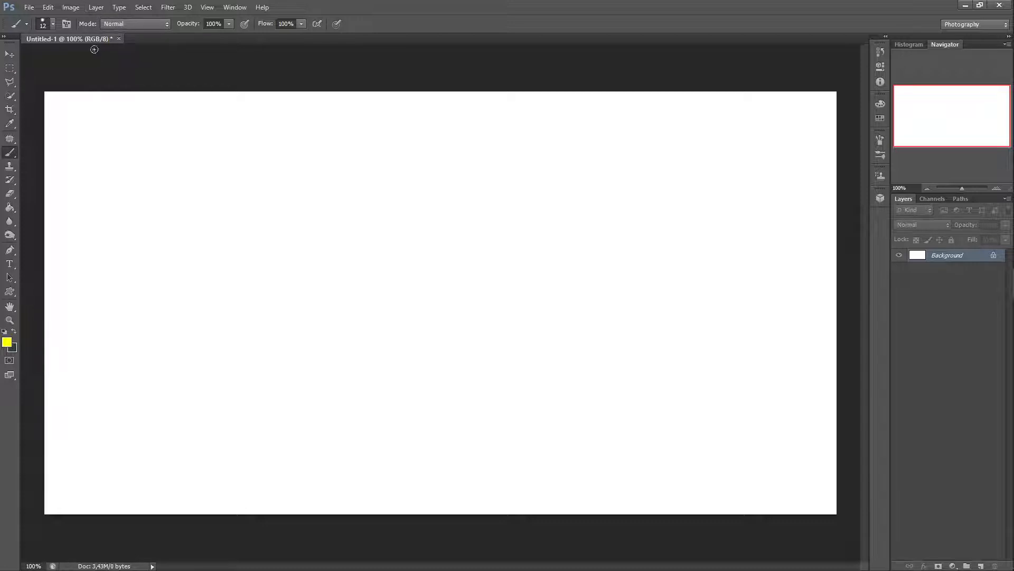
# Step: Add a new empty layer above the background with default settings
pyautogui.click(97, 7)
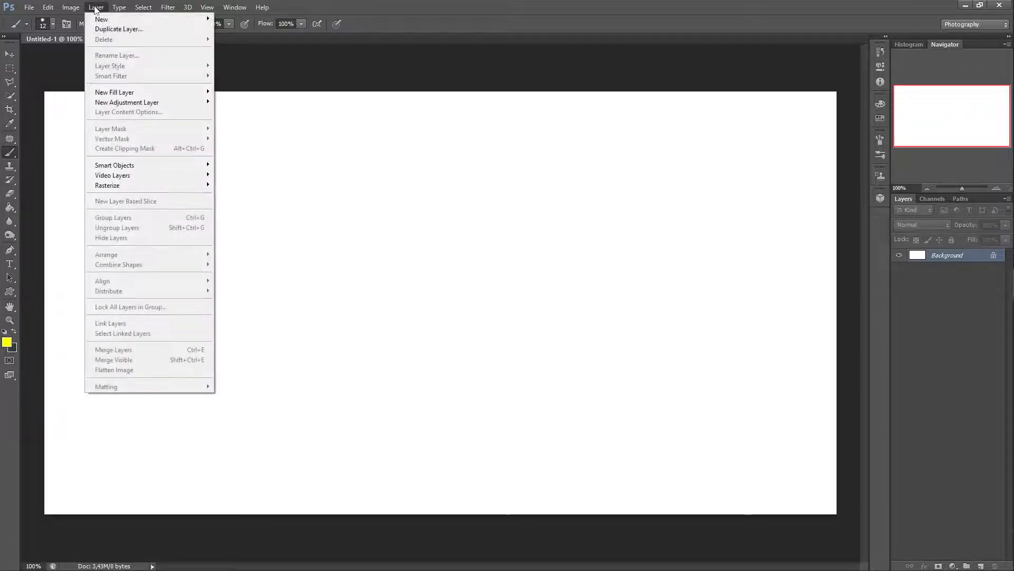
pyautogui.moveTo(102, 22)
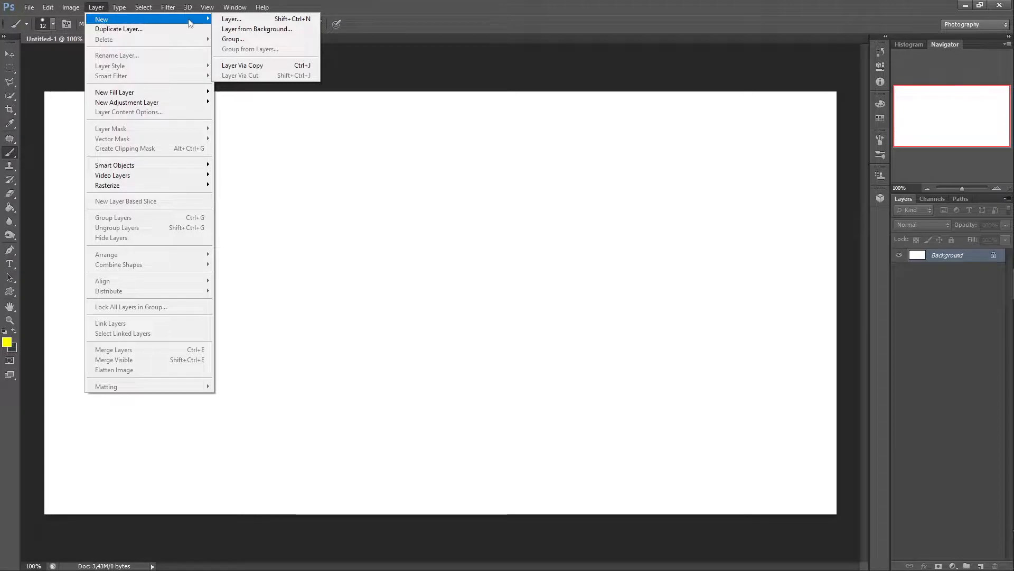
pyautogui.click(231, 20)
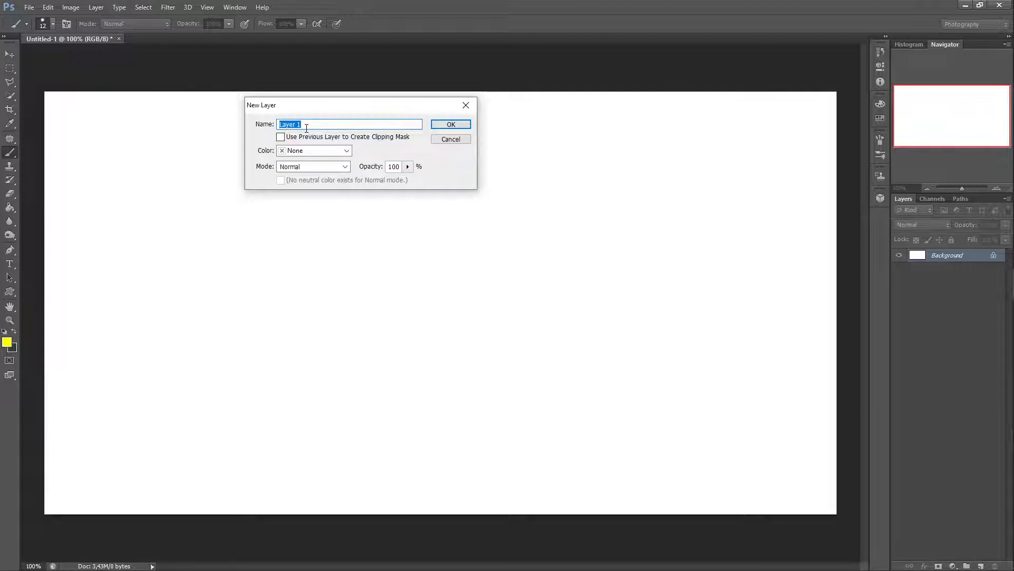
pyautogui.click(451, 126)
# Step: Add a second new empty layer on top with default settings
pyautogui.click(97, 7)
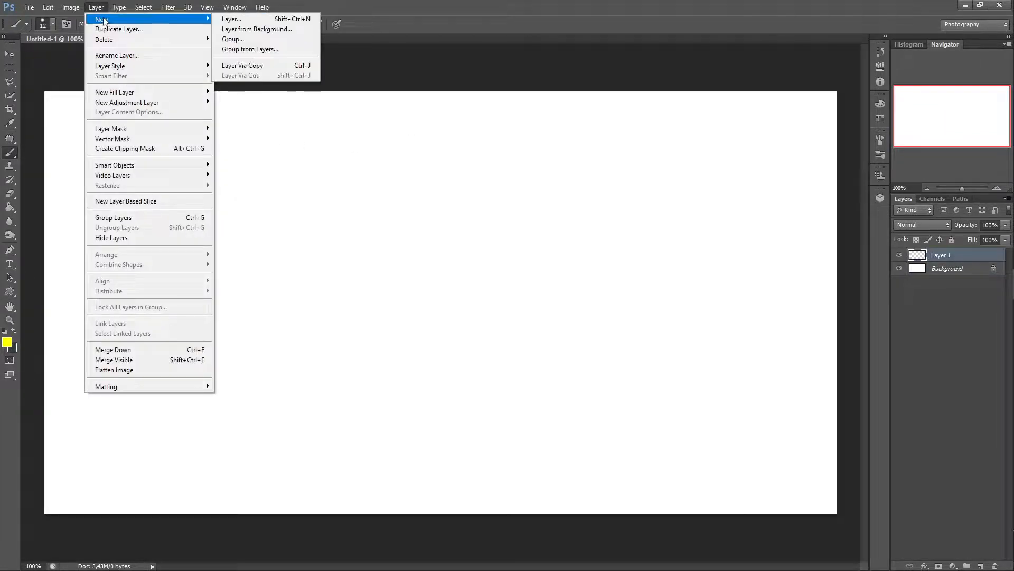
pyautogui.moveTo(97, 8)
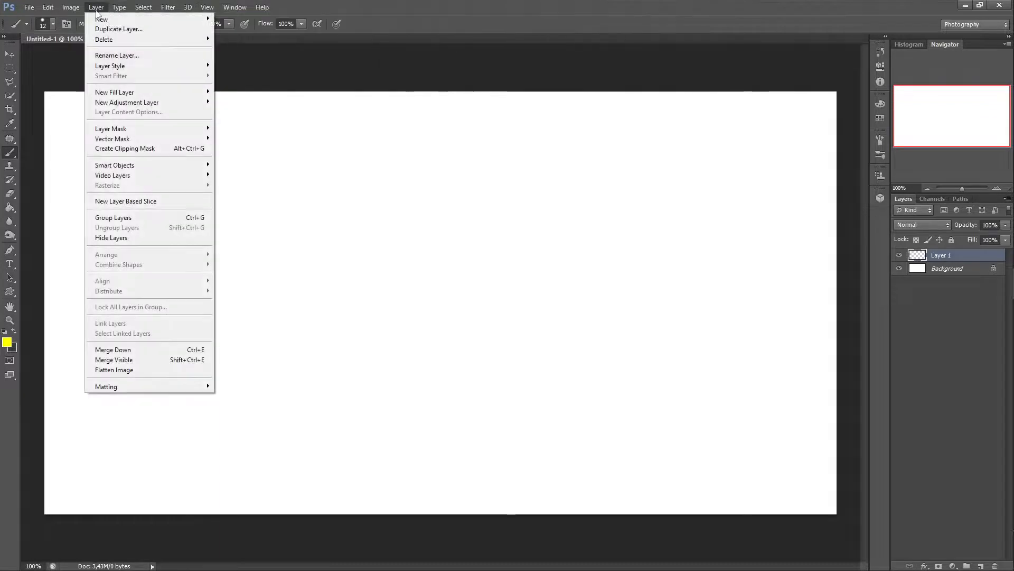
pyautogui.moveTo(204, 21)
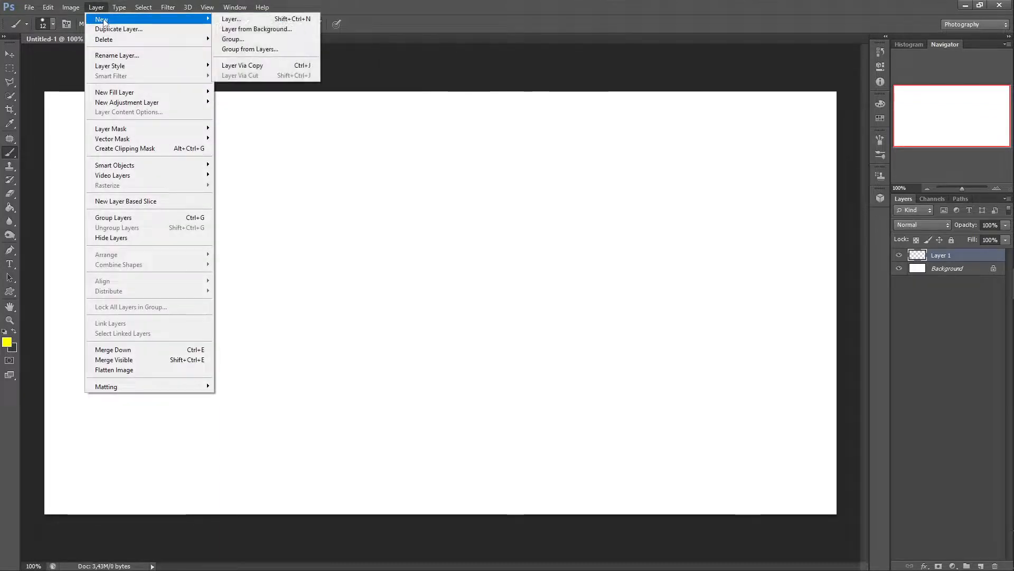
pyautogui.click(232, 19)
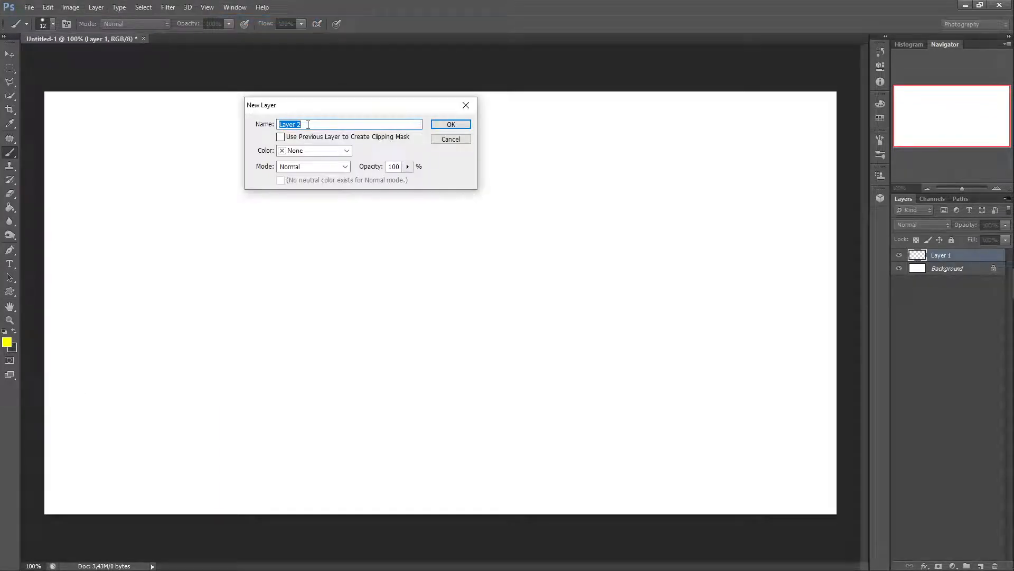
pyautogui.click(452, 125)
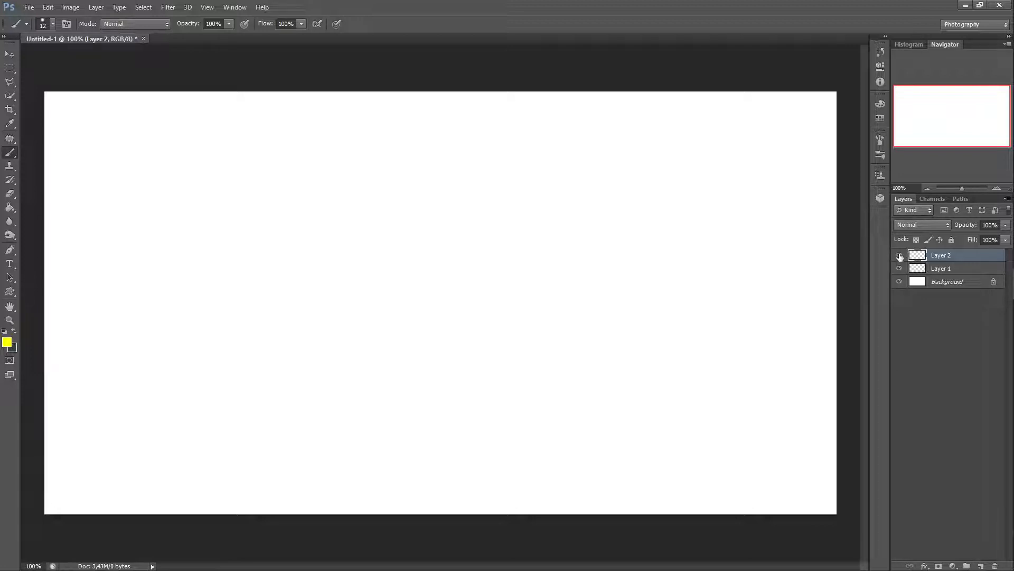
# Step: Switch the active layer between the layers, ending with Layer 1 selected
pyautogui.click(972, 270)
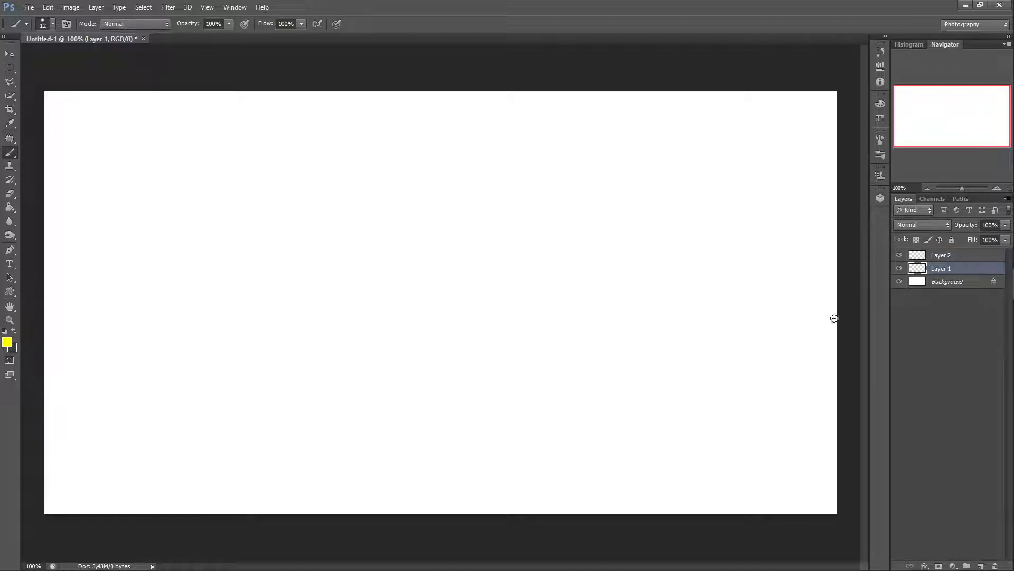
pyautogui.click(951, 282)
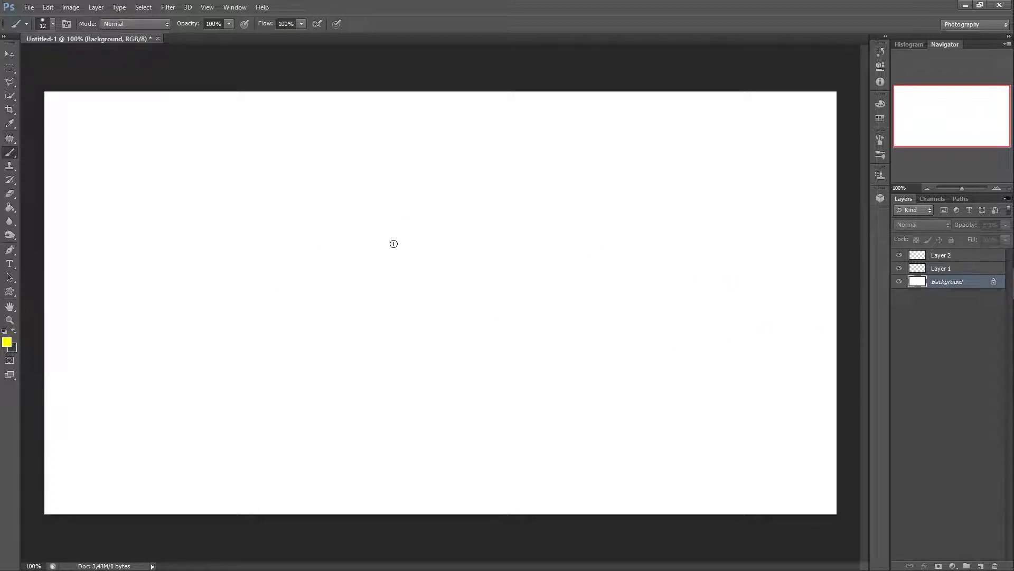
pyautogui.click(961, 270)
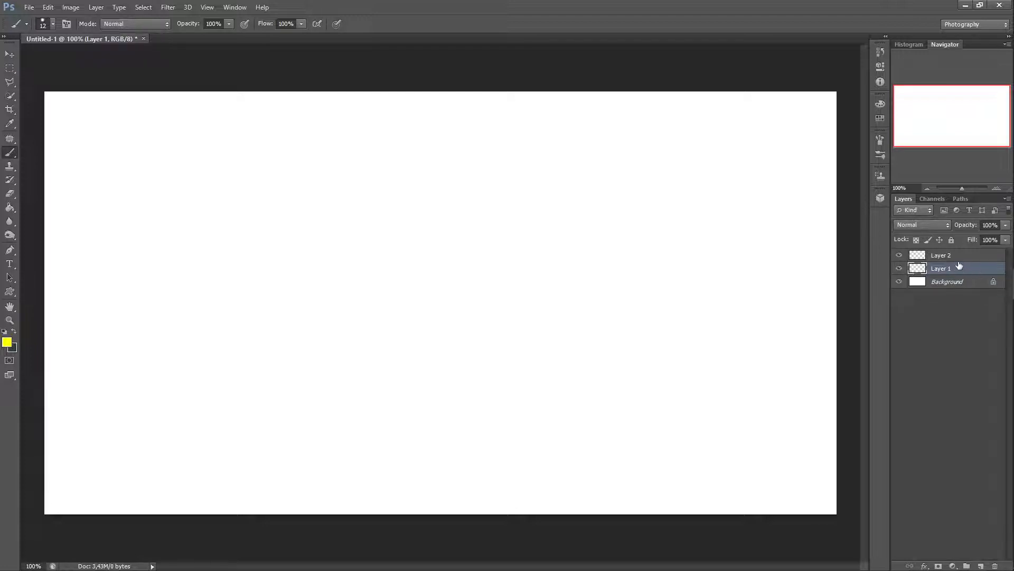
# Step: Select Layer 2, mix a magenta foreground color (R 255, G 0, B 255) and fill the layer with the Paint Bucket
pyautogui.click(961, 257)
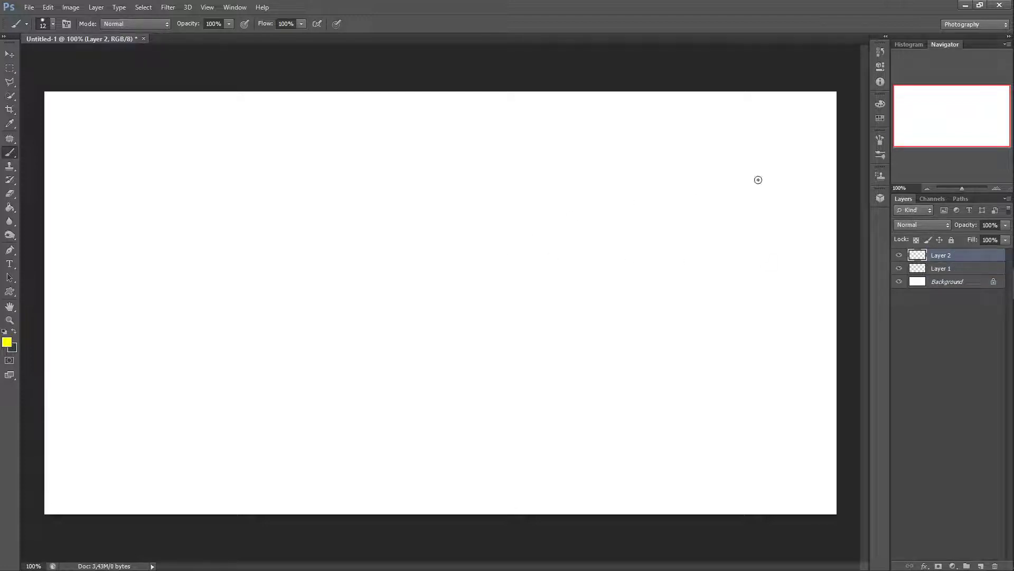
pyautogui.click(880, 104)
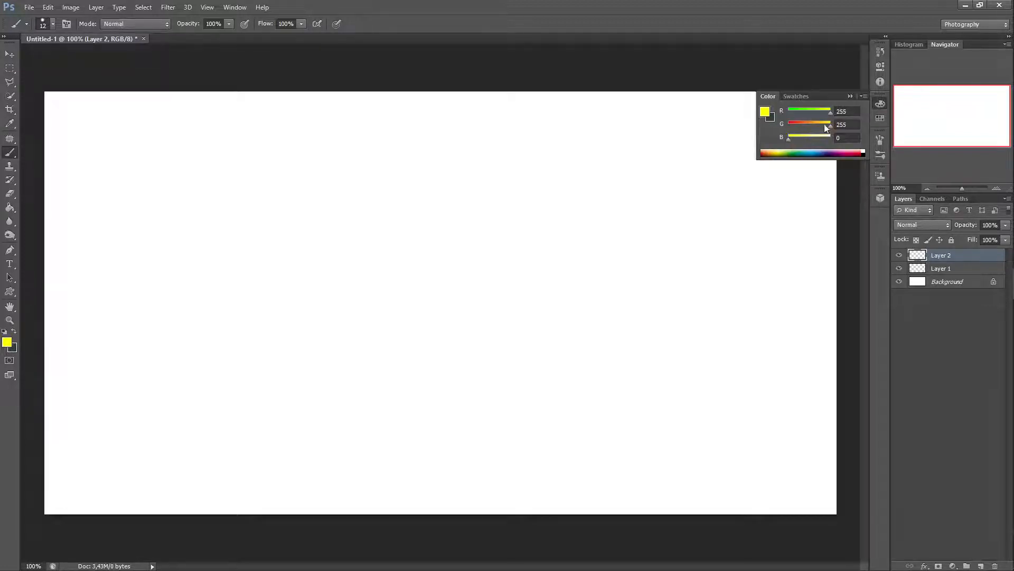
pyautogui.moveTo(788, 139); pyautogui.dragTo(841, 144)
pyautogui.moveTo(831, 112); pyautogui.dragTo(788, 138)
pyautogui.moveTo(789, 126); pyautogui.dragTo(842, 128)
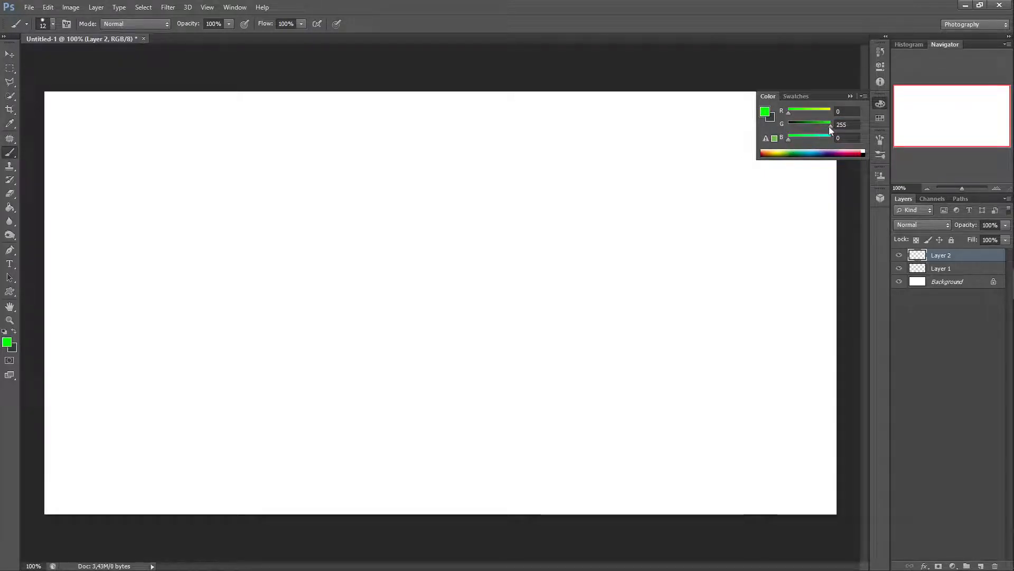
pyautogui.moveTo(829, 125)
pyautogui.mouseDown()
pyautogui.moveTo(789, 125)
pyautogui.moveTo(831, 137)
pyautogui.mouseUp()
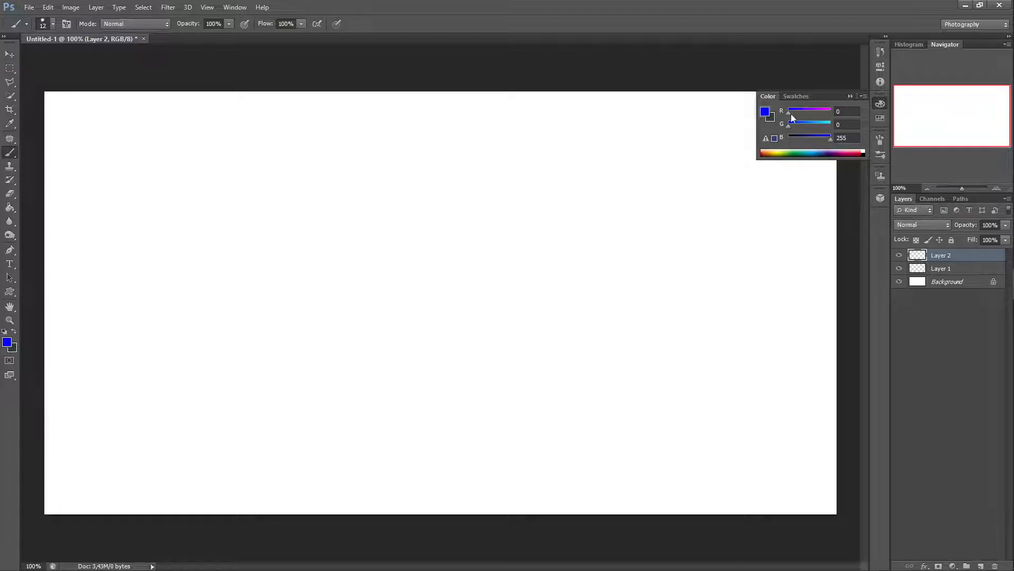
pyautogui.moveTo(791, 113); pyautogui.dragTo(839, 116)
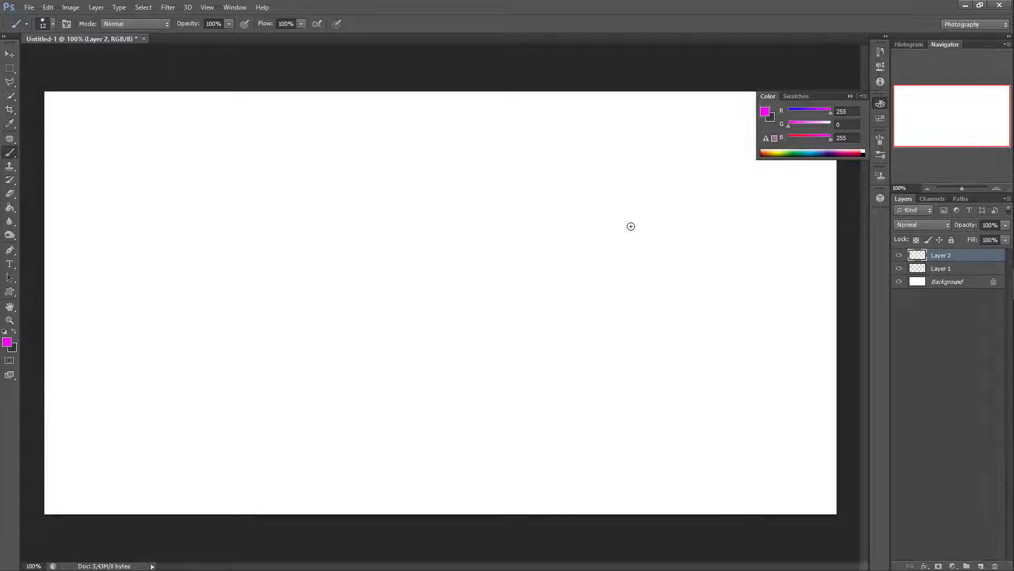
pyautogui.click(10, 208)
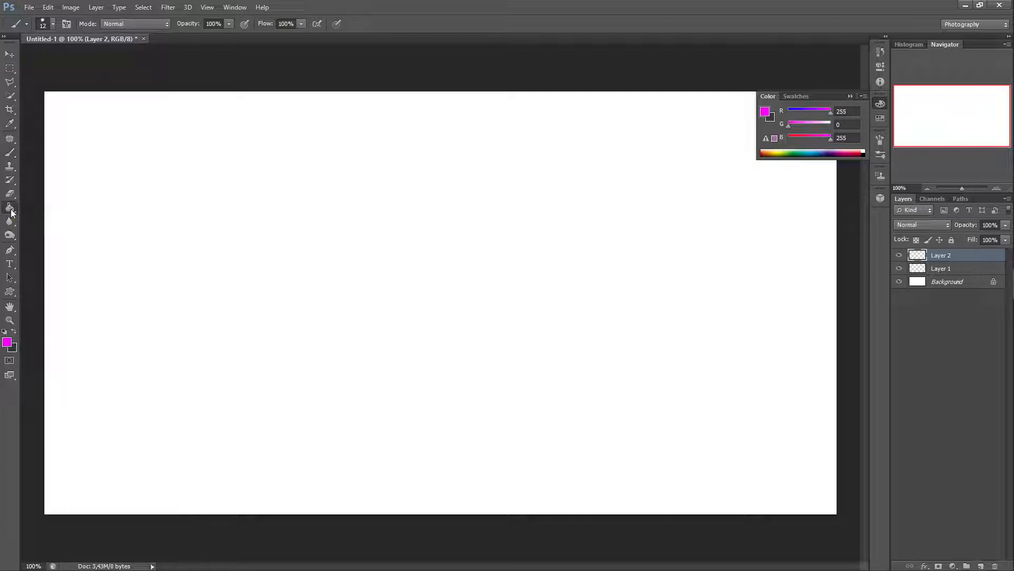
pyautogui.click(258, 225)
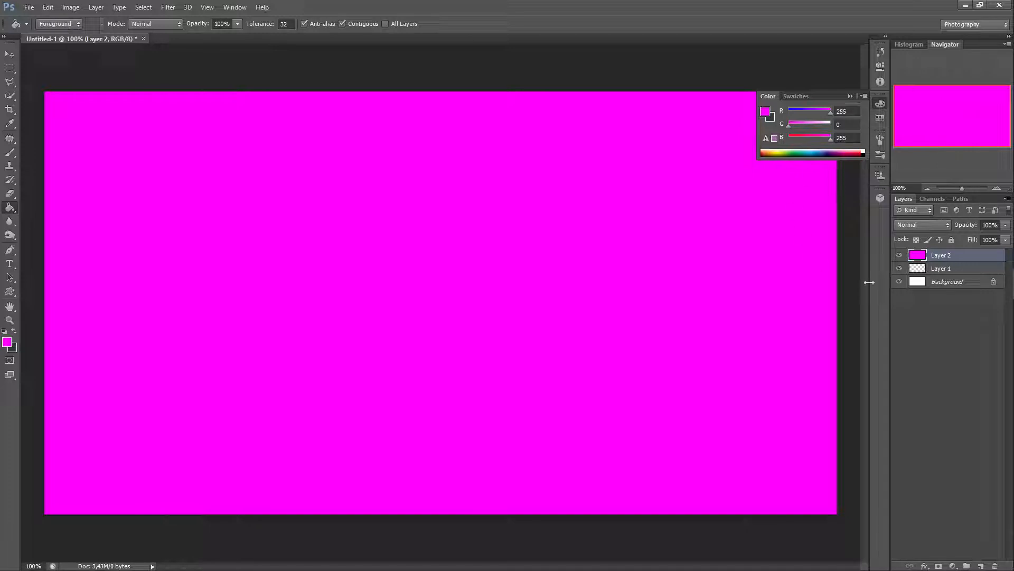
# Step: Select Layer 1, set the foreground to green (R 0, G 255, B 0) and choose the Brush tool at 12 px
pyautogui.click(949, 268)
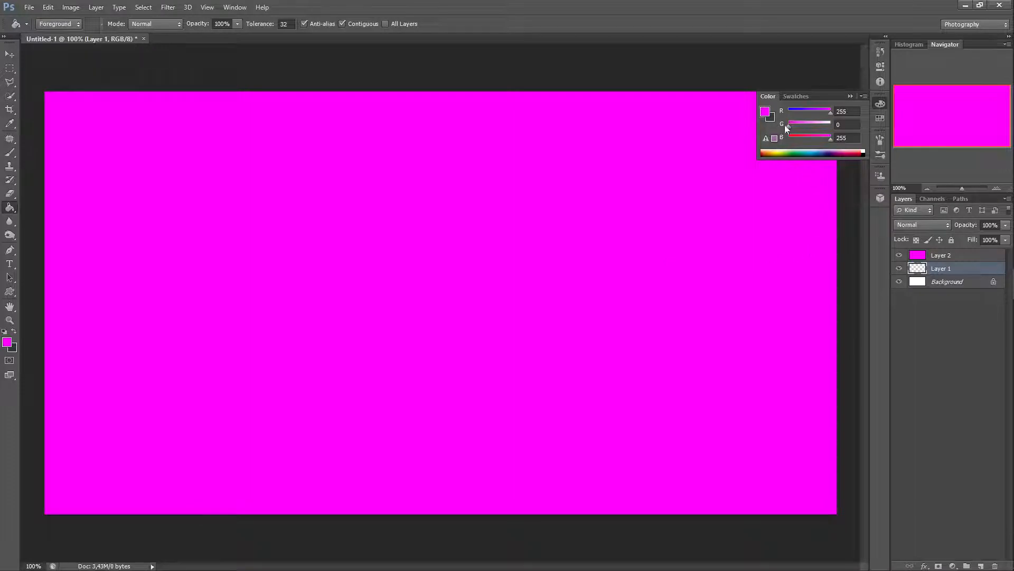
pyautogui.moveTo(786, 127)
pyautogui.mouseDown()
pyautogui.moveTo(832, 125)
pyautogui.moveTo(808, 142)
pyautogui.moveTo(786, 137)
pyautogui.mouseUp()
pyautogui.moveTo(830, 111); pyautogui.dragTo(787, 112)
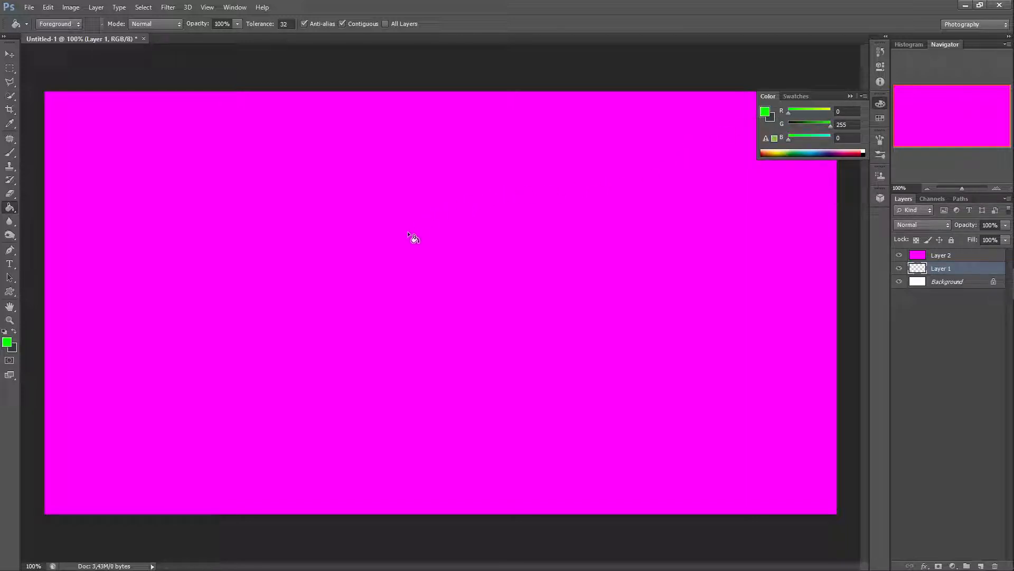
pyautogui.click(10, 154)
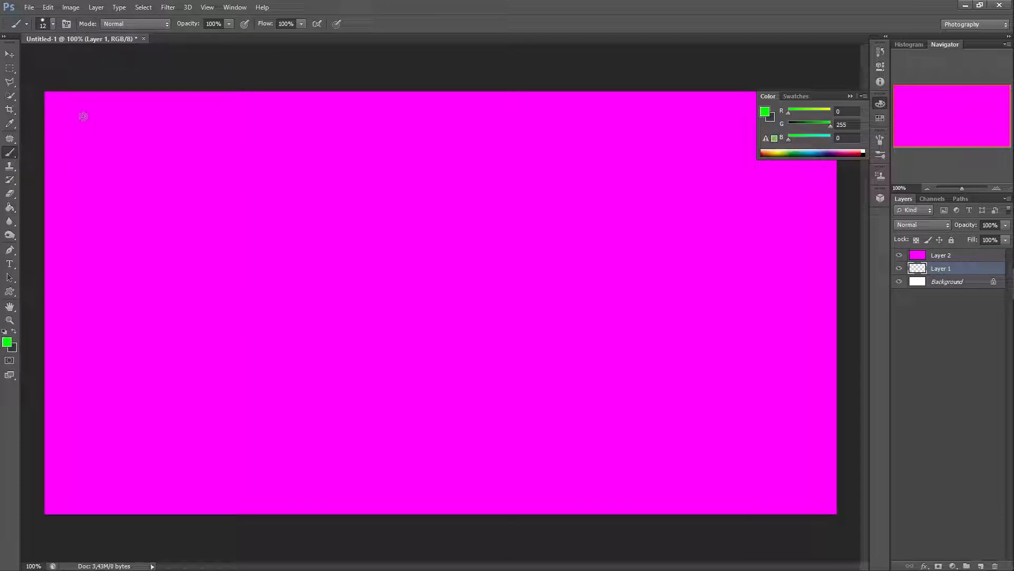
pyautogui.click(53, 24)
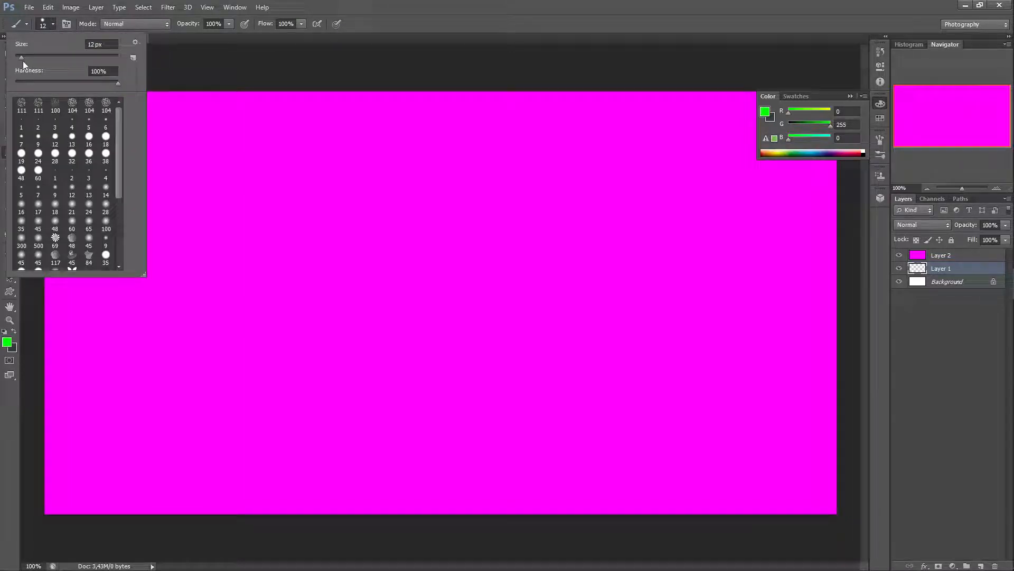
pyautogui.moveTo(21, 57); pyautogui.dragTo(105, 71)
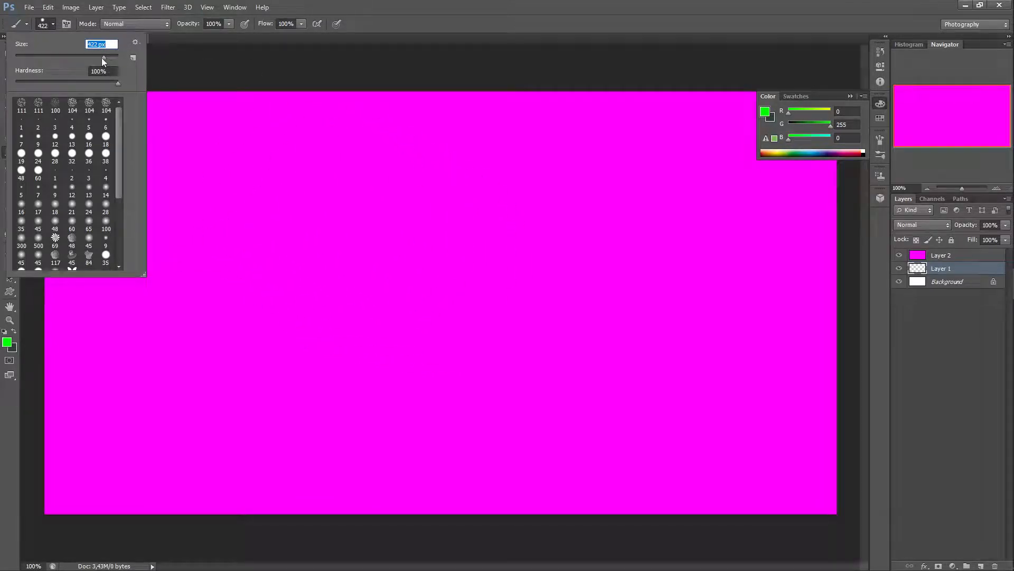
pyautogui.moveTo(103, 61); pyautogui.dragTo(13, 66)
pyautogui.write('2')
pyautogui.click(486, 75)
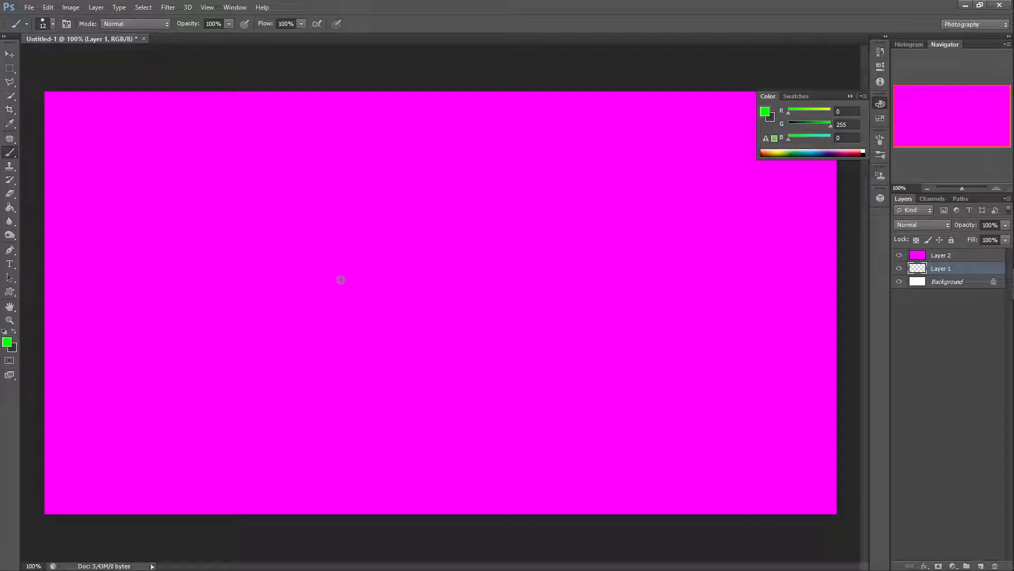
# Step: Undo a test brush stroke and move Layer 1 above the magenta Layer 2 in the layer stack
pyautogui.moveTo(341, 280); pyautogui.dragTo(423, 365)
pyautogui.hotkey('ctrl', 'z')
pyautogui.moveTo(967, 270); pyautogui.dragTo(981, 255)
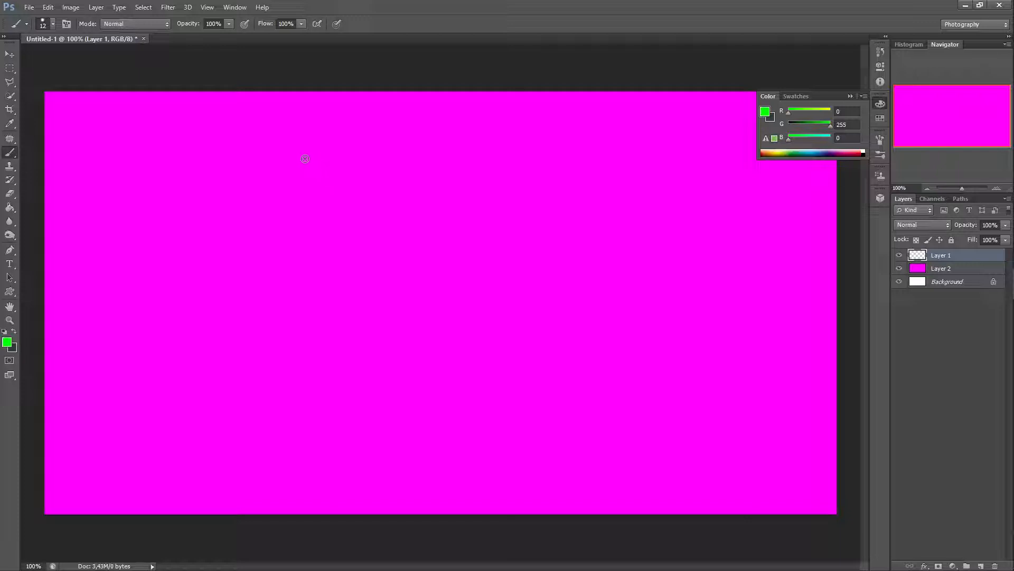
# Step: Paint a green three-leaf plant shape on Layer 1 in the upper middle of the canvas
pyautogui.moveTo(303, 157)
pyautogui.mouseDown()
pyautogui.moveTo(367, 218)
pyautogui.moveTo(381, 269)
pyautogui.mouseUp()
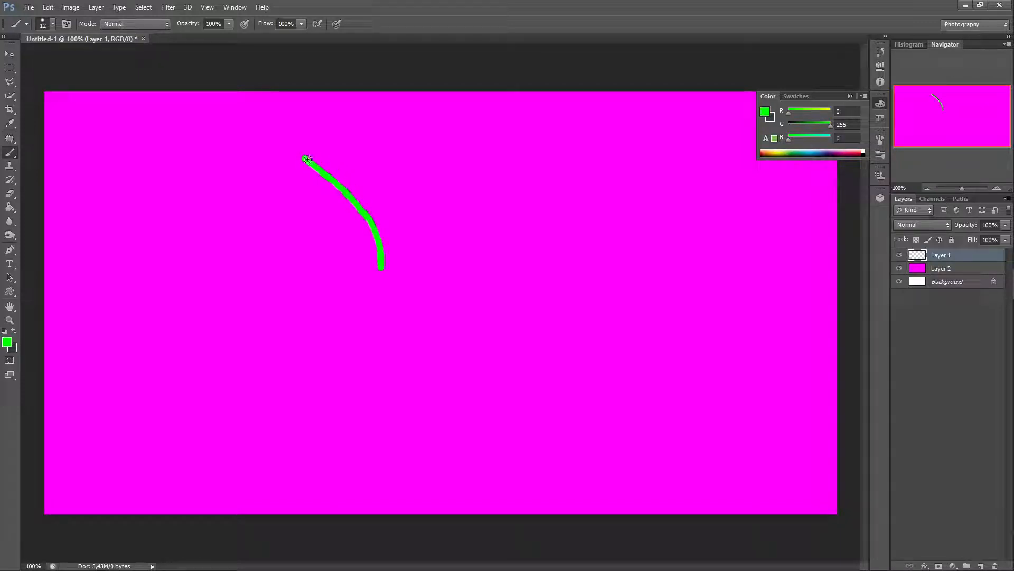
pyautogui.moveTo(300, 157)
pyautogui.mouseDown()
pyautogui.moveTo(368, 201)
pyautogui.moveTo(395, 238)
pyautogui.moveTo(412, 175)
pyautogui.moveTo(469, 140)
pyautogui.moveTo(434, 183)
pyautogui.moveTo(419, 231)
pyautogui.moveTo(457, 194)
pyautogui.moveTo(532, 168)
pyautogui.moveTo(560, 173)
pyautogui.moveTo(493, 199)
pyautogui.moveTo(430, 282)
pyautogui.moveTo(378, 269)
pyautogui.moveTo(400, 290)
pyautogui.moveTo(429, 283)
pyautogui.mouseUp()
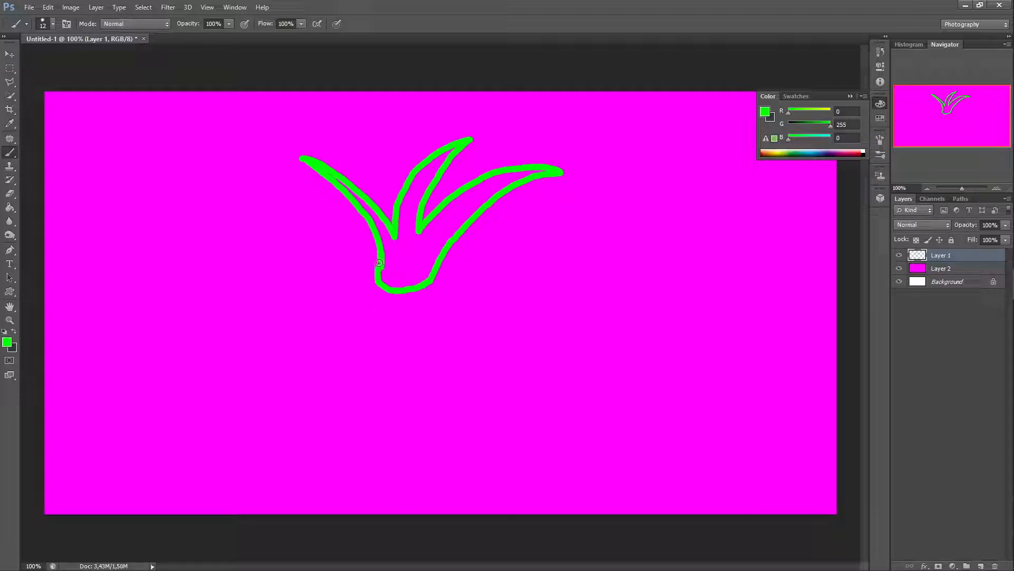
# Step: Toggle the visibility of Layer 1 and Layer 2 off and back on to compare the layers
pyautogui.click(900, 256)
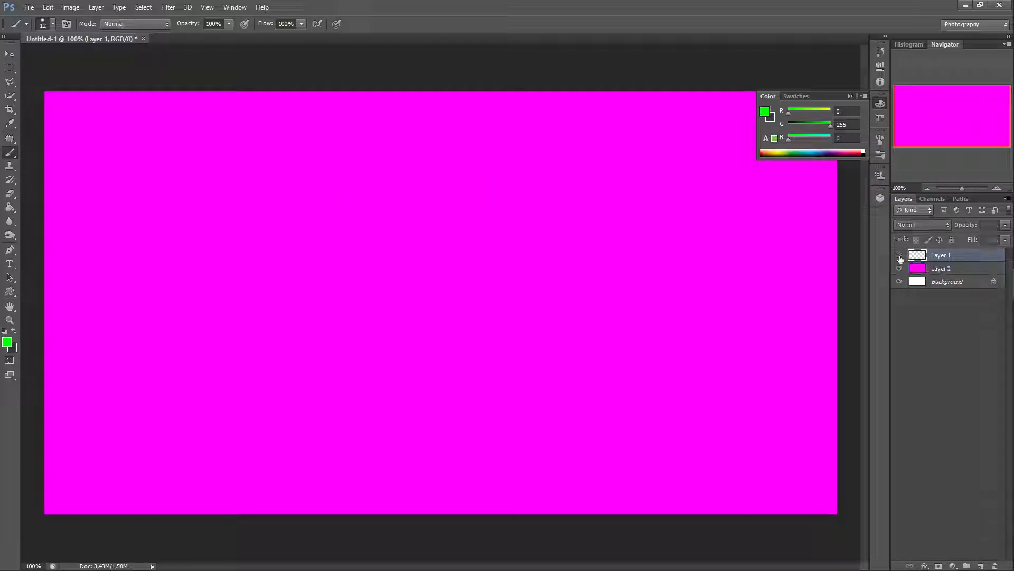
pyautogui.click(899, 256)
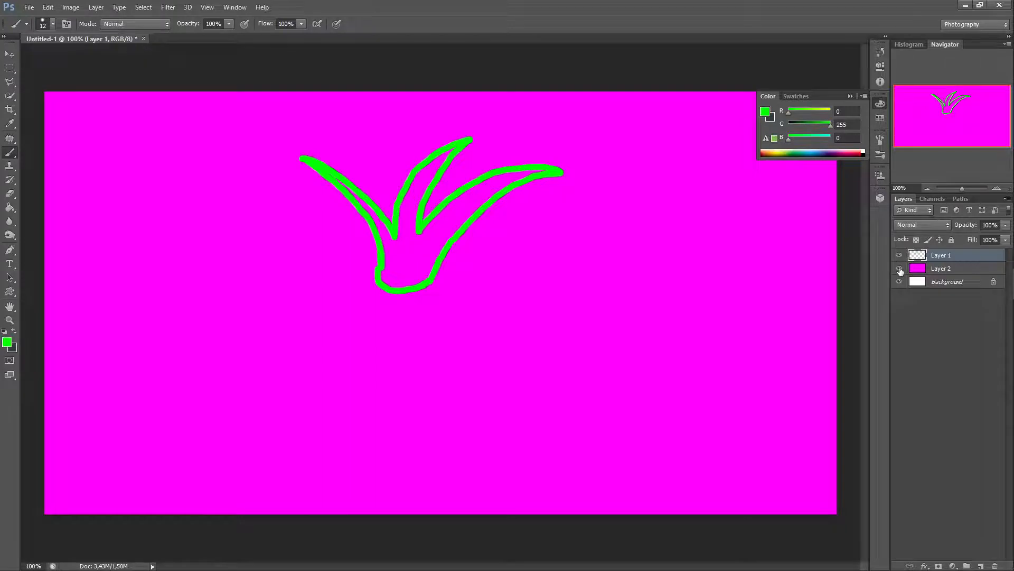
pyautogui.click(899, 269)
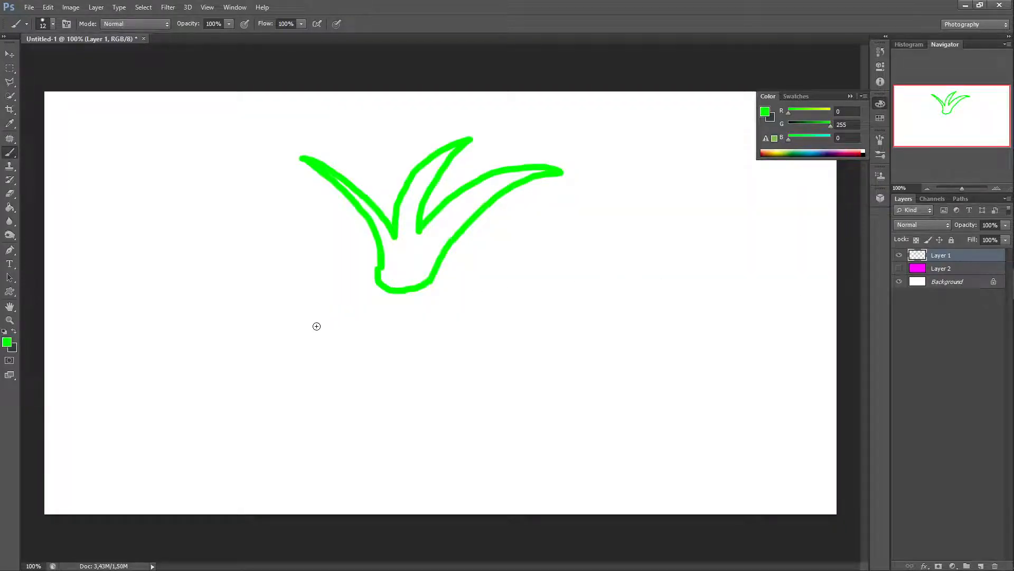
pyautogui.click(899, 270)
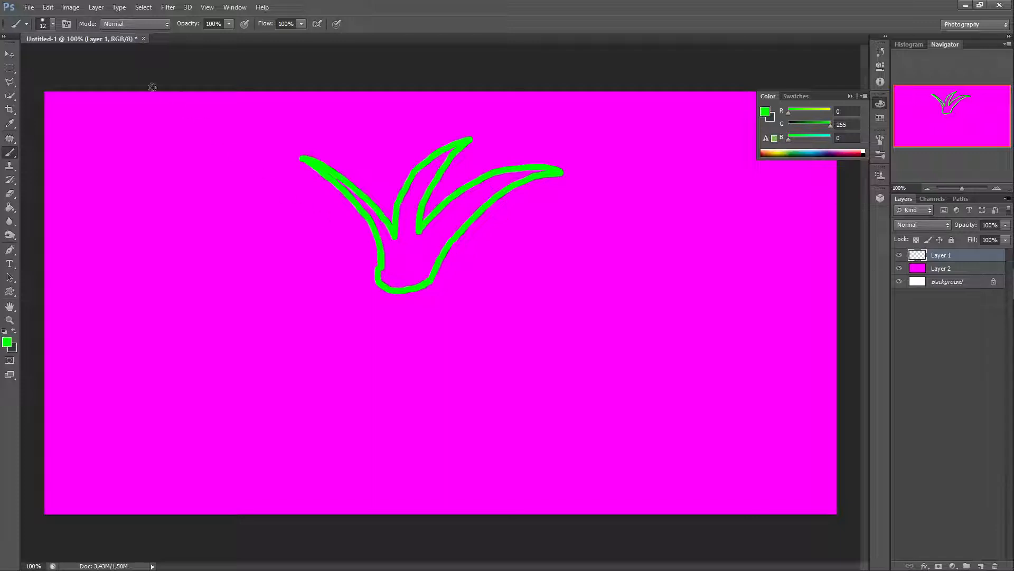
# Step: Add a new layer on top of the stack with default settings
pyautogui.click(100, 9)
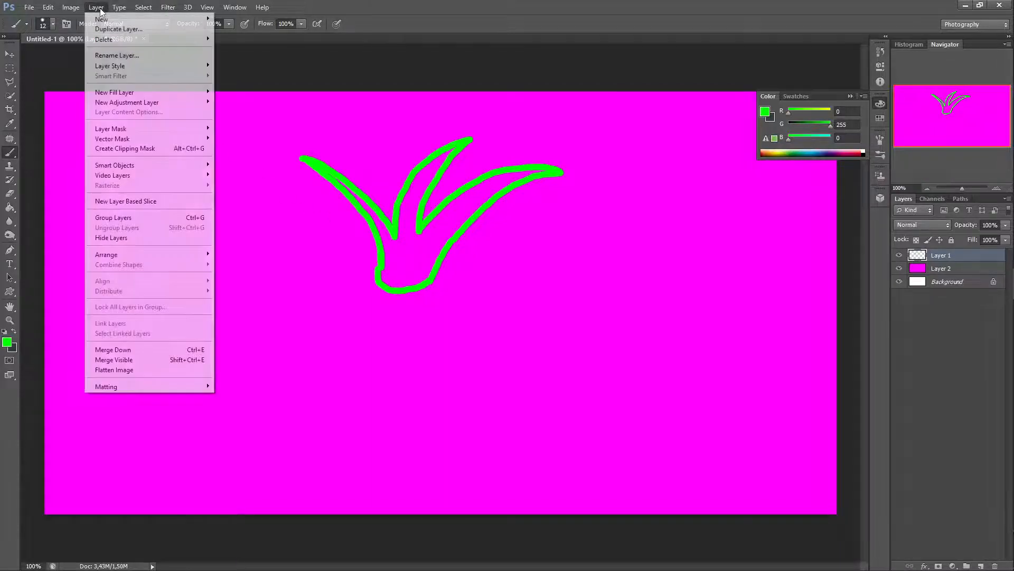
pyautogui.moveTo(108, 19)
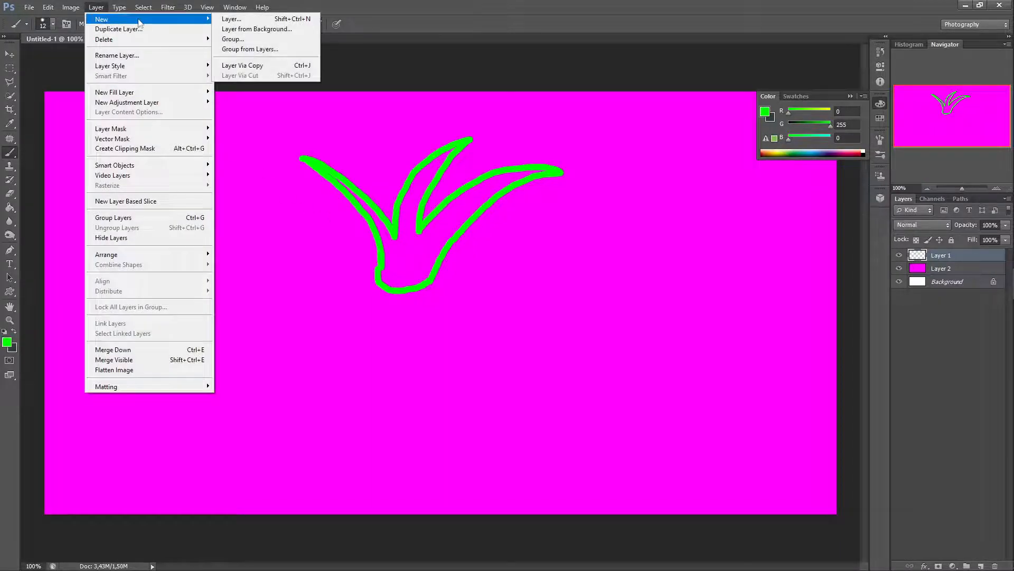
pyautogui.click(236, 21)
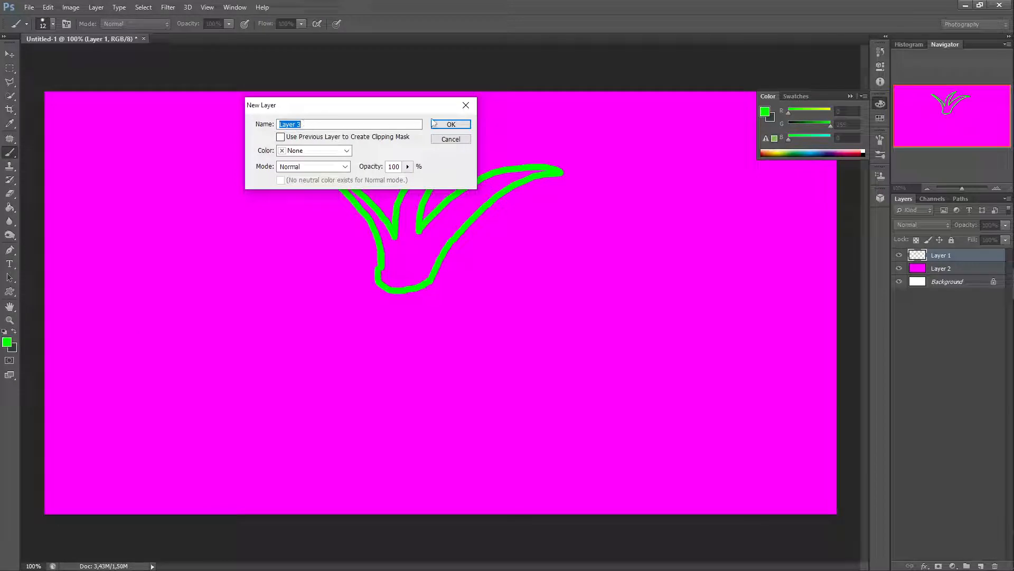
pyautogui.click(451, 124)
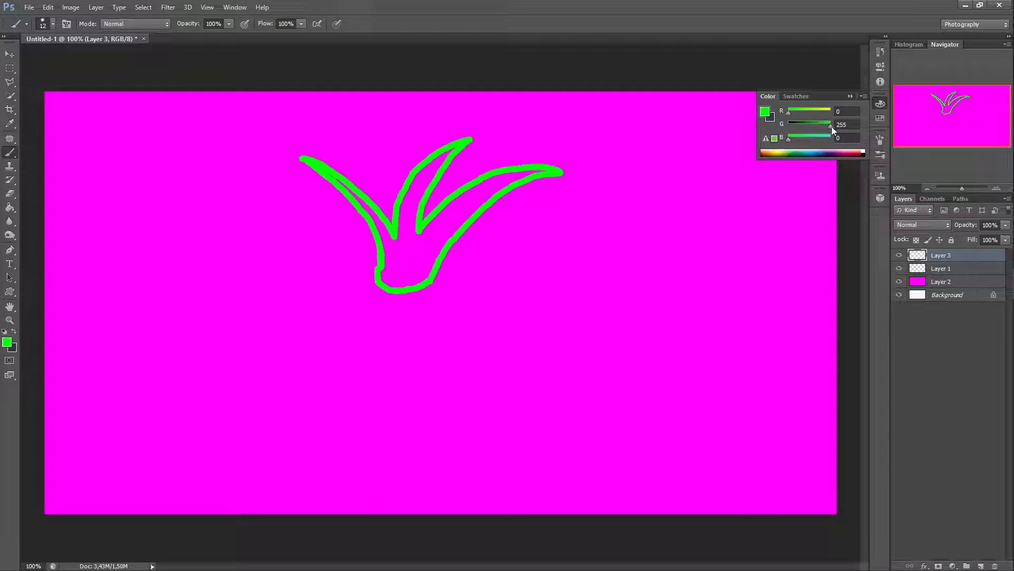
# Step: Set the foreground color to dark gray with R 70, G 70 and B 70
pyautogui.moveTo(831, 126); pyautogui.dragTo(801, 112)
pyautogui.moveTo(846, 111); pyautogui.dragTo(827, 111)
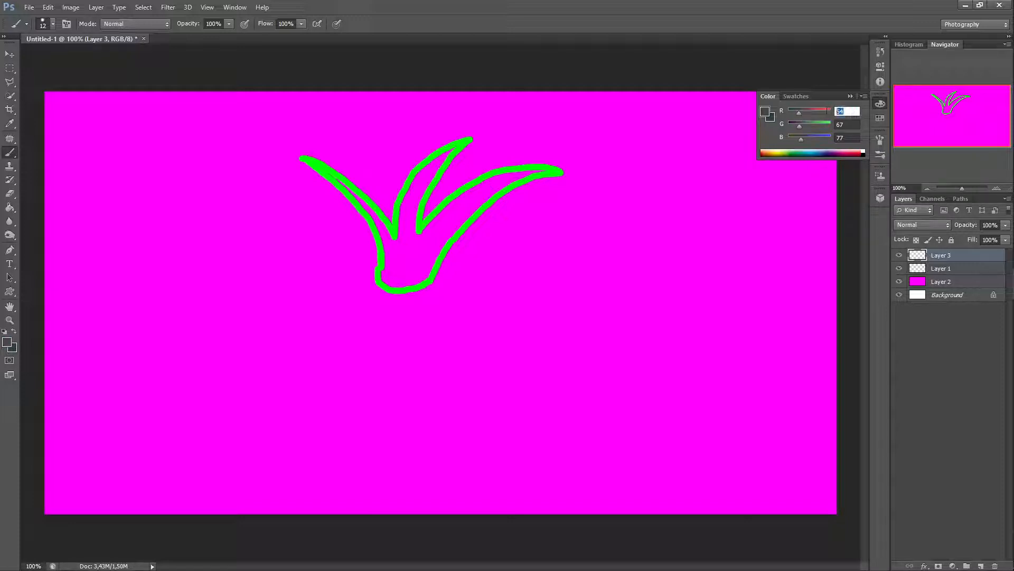
pyautogui.write('70')
pyautogui.moveTo(851, 124); pyautogui.dragTo(836, 125)
pyautogui.write('70')
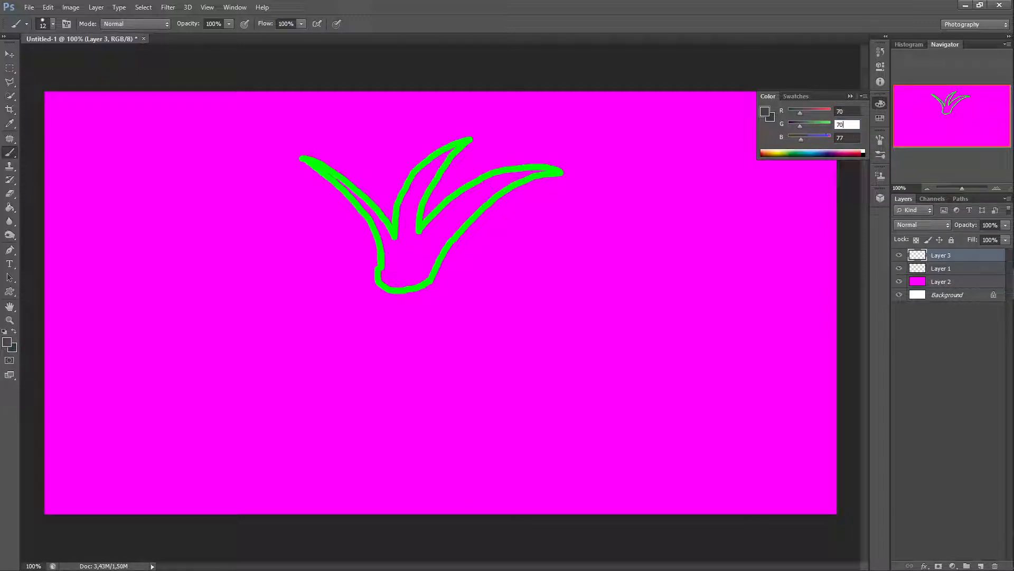
pyautogui.click(839, 138)
pyautogui.moveTo(846, 138); pyautogui.dragTo(826, 140)
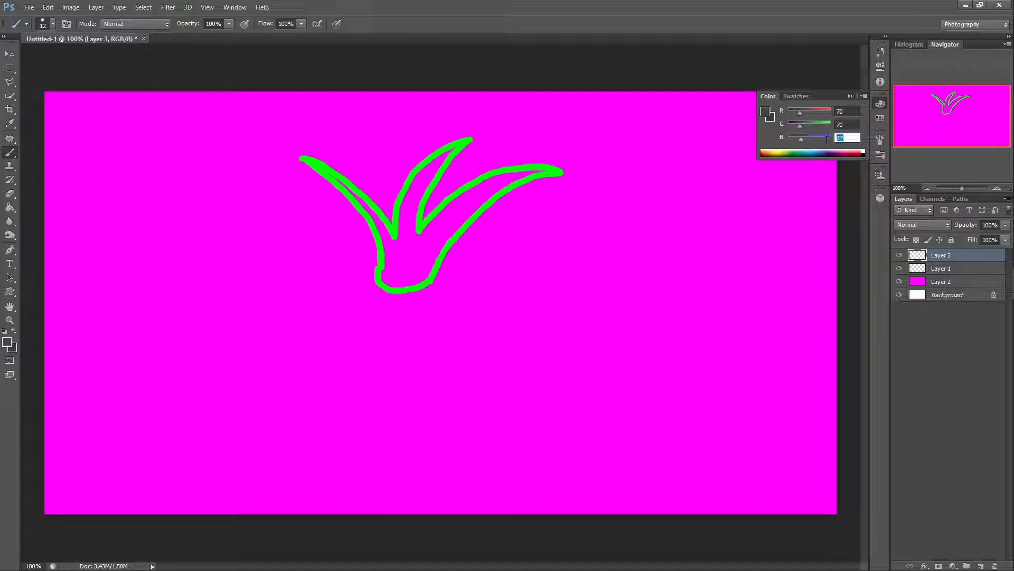
pyautogui.write('70')
# Step: Paint a gray lizard outline with head, eye, teeth, legs and curled tail on the new layer
pyautogui.moveTo(379, 268)
pyautogui.mouseDown()
pyautogui.moveTo(253, 366)
pyautogui.moveTo(276, 391)
pyautogui.moveTo(386, 343)
pyautogui.moveTo(298, 416)
pyautogui.moveTo(360, 405)
pyautogui.moveTo(449, 344)
pyautogui.moveTo(528, 373)
pyautogui.mouseUp()
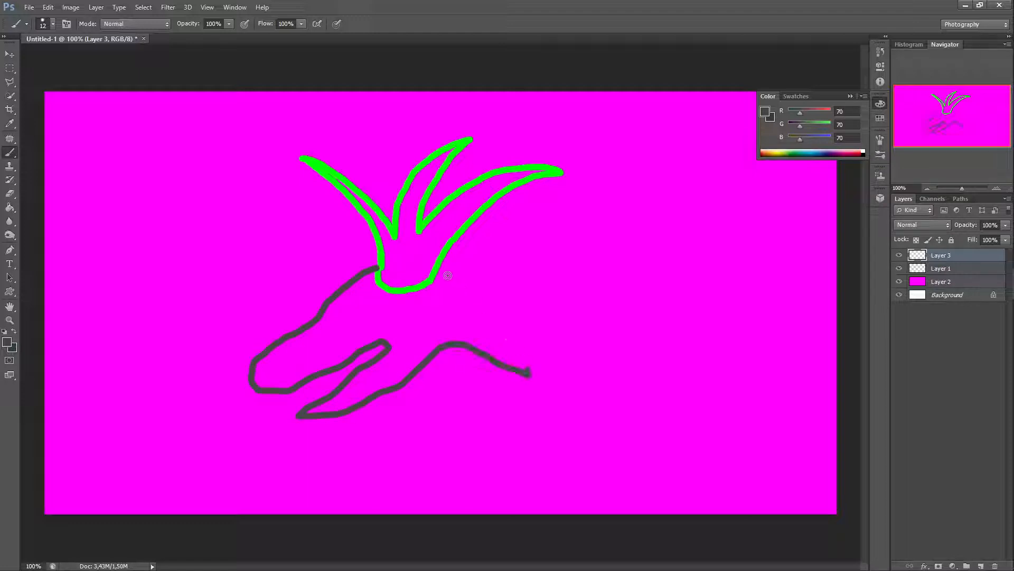
pyautogui.moveTo(442, 267)
pyautogui.mouseDown()
pyautogui.moveTo(492, 290)
pyautogui.moveTo(670, 304)
pyautogui.mouseUp()
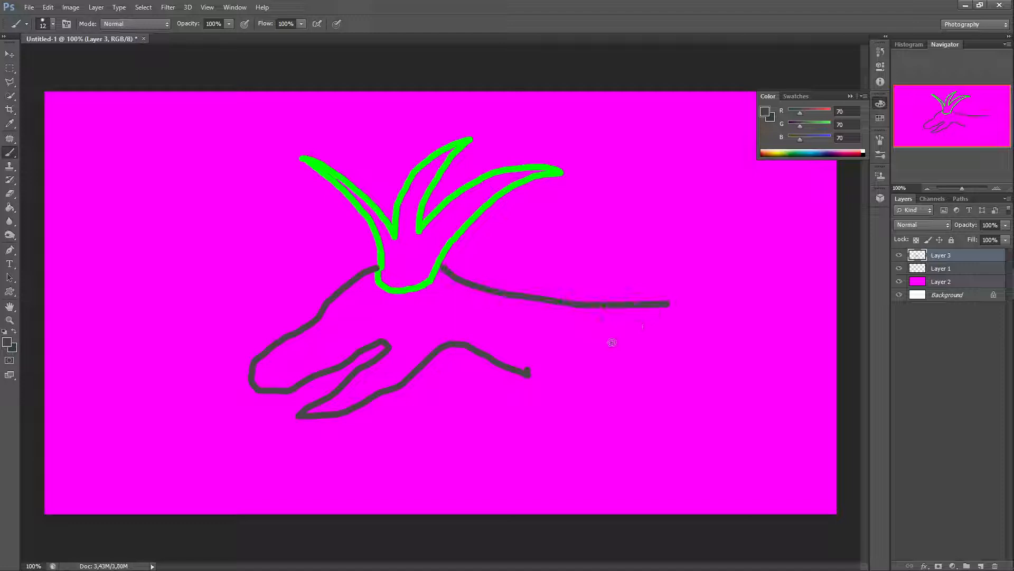
pyautogui.click(529, 373)
pyautogui.moveTo(534, 344)
pyautogui.mouseDown()
pyautogui.moveTo(591, 329)
pyautogui.moveTo(608, 369)
pyautogui.moveTo(605, 406)
pyautogui.moveTo(541, 411)
pyautogui.moveTo(548, 441)
pyautogui.mouseUp()
pyautogui.moveTo(588, 392)
pyautogui.mouseDown()
pyautogui.moveTo(523, 394)
pyautogui.moveTo(519, 438)
pyautogui.moveTo(544, 371)
pyautogui.moveTo(494, 405)
pyautogui.moveTo(505, 427)
pyautogui.moveTo(522, 428)
pyautogui.moveTo(544, 390)
pyautogui.moveTo(573, 399)
pyautogui.mouseUp()
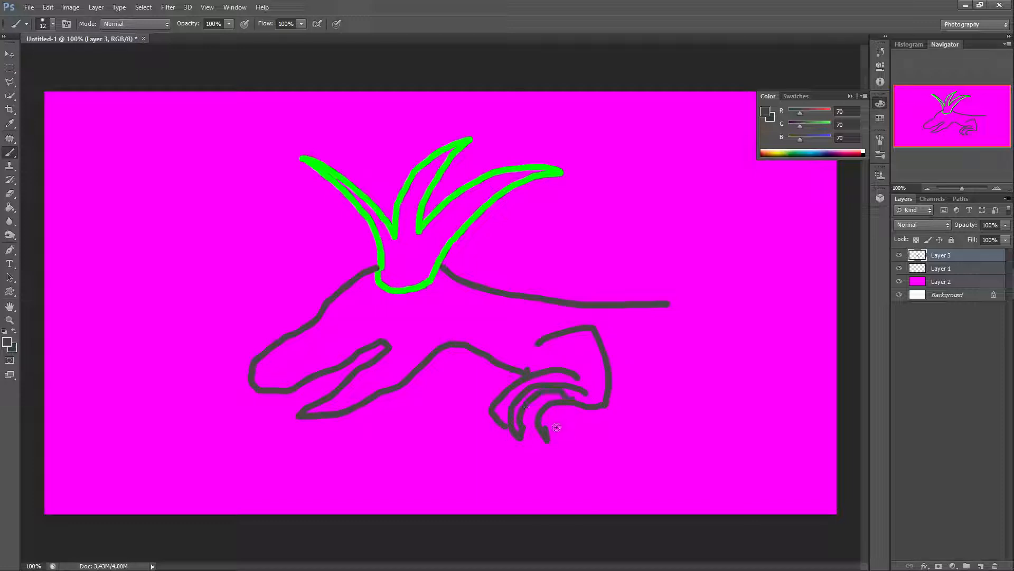
pyautogui.moveTo(546, 432)
pyautogui.mouseDown()
pyautogui.moveTo(566, 406)
pyautogui.moveTo(592, 408)
pyautogui.mouseUp()
pyautogui.moveTo(532, 370); pyautogui.dragTo(581, 376)
pyautogui.moveTo(670, 304)
pyautogui.mouseDown()
pyautogui.moveTo(779, 271)
pyautogui.moveTo(737, 206)
pyautogui.moveTo(642, 248)
pyautogui.moveTo(644, 257)
pyautogui.moveTo(623, 205)
pyautogui.moveTo(738, 178)
pyautogui.moveTo(811, 229)
pyautogui.moveTo(806, 324)
pyautogui.moveTo(735, 344)
pyautogui.mouseUp()
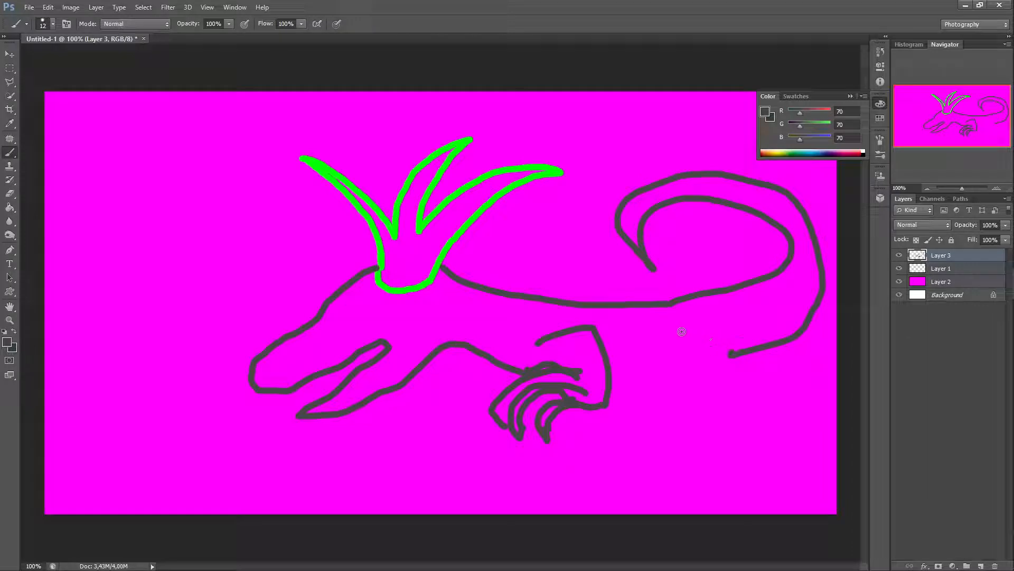
pyautogui.moveTo(674, 323)
pyautogui.mouseDown()
pyautogui.moveTo(735, 331)
pyautogui.moveTo(720, 374)
pyautogui.moveTo(756, 393)
pyautogui.moveTo(739, 423)
pyautogui.moveTo(747, 399)
pyautogui.moveTo(730, 380)
pyautogui.moveTo(707, 380)
pyautogui.moveTo(702, 422)
pyautogui.moveTo(691, 419)
pyautogui.moveTo(702, 378)
pyautogui.moveTo(694, 398)
pyautogui.moveTo(655, 423)
pyautogui.moveTo(705, 360)
pyautogui.moveTo(702, 347)
pyautogui.moveTo(675, 347)
pyautogui.mouseUp()
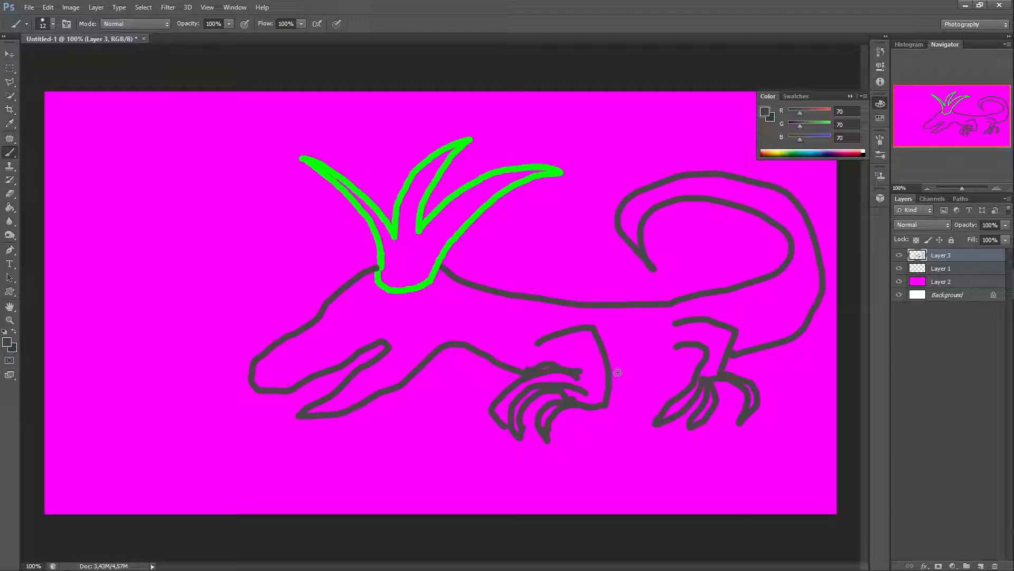
pyautogui.moveTo(607, 372); pyautogui.dragTo(707, 355)
pyautogui.moveTo(378, 303)
pyautogui.mouseDown()
pyautogui.moveTo(361, 321)
pyautogui.moveTo(392, 324)
pyautogui.moveTo(396, 307)
pyautogui.moveTo(370, 305)
pyautogui.mouseUp()
pyautogui.click(380, 315)
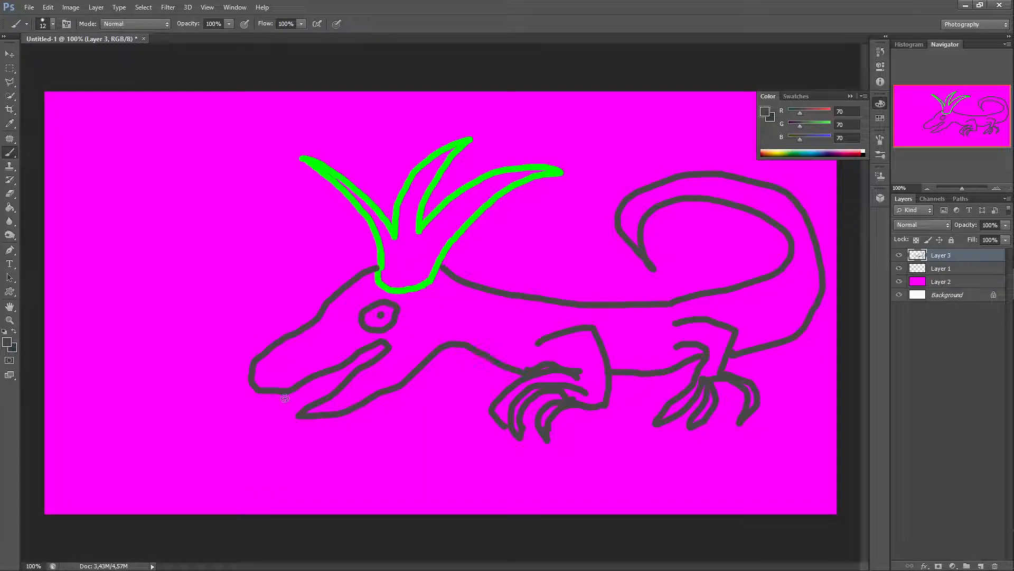
pyautogui.moveTo(290, 392)
pyautogui.mouseDown()
pyautogui.moveTo(314, 396)
pyautogui.moveTo(315, 381)
pyautogui.moveTo(330, 387)
pyautogui.moveTo(355, 359)
pyautogui.mouseUp()
pyautogui.moveTo(285, 364)
pyautogui.mouseDown()
pyautogui.moveTo(294, 368)
pyautogui.moveTo(262, 373)
pyautogui.moveTo(276, 369)
pyautogui.moveTo(269, 359)
pyautogui.moveTo(263, 367)
pyautogui.mouseUp()
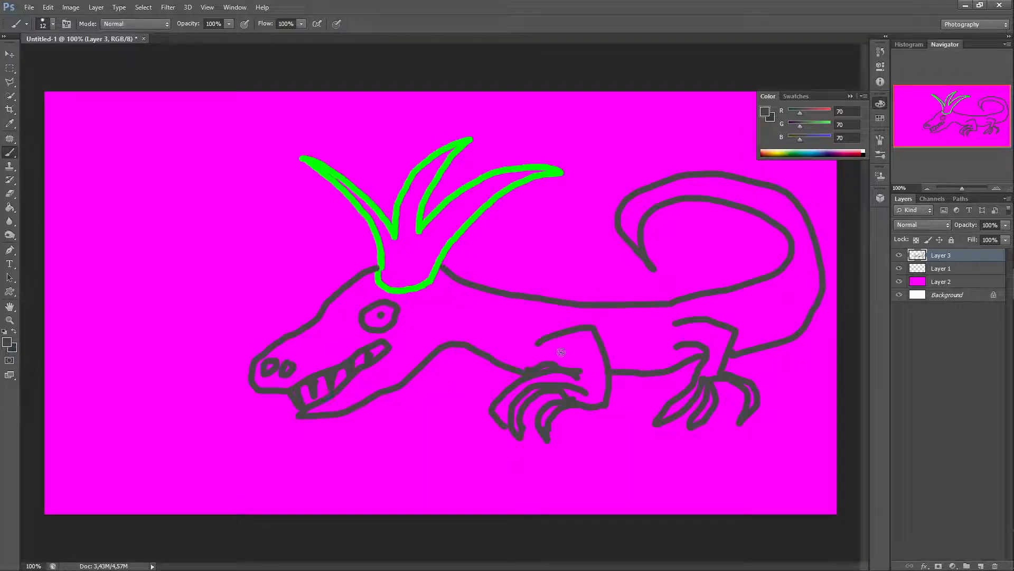
pyautogui.click(432, 305)
# Step: Hide Layer 1 and toggle Layer 2's visibility off and back on
pyautogui.click(899, 255)
pyautogui.click(898, 268)
pyautogui.hotkey('ctrl', 'z')
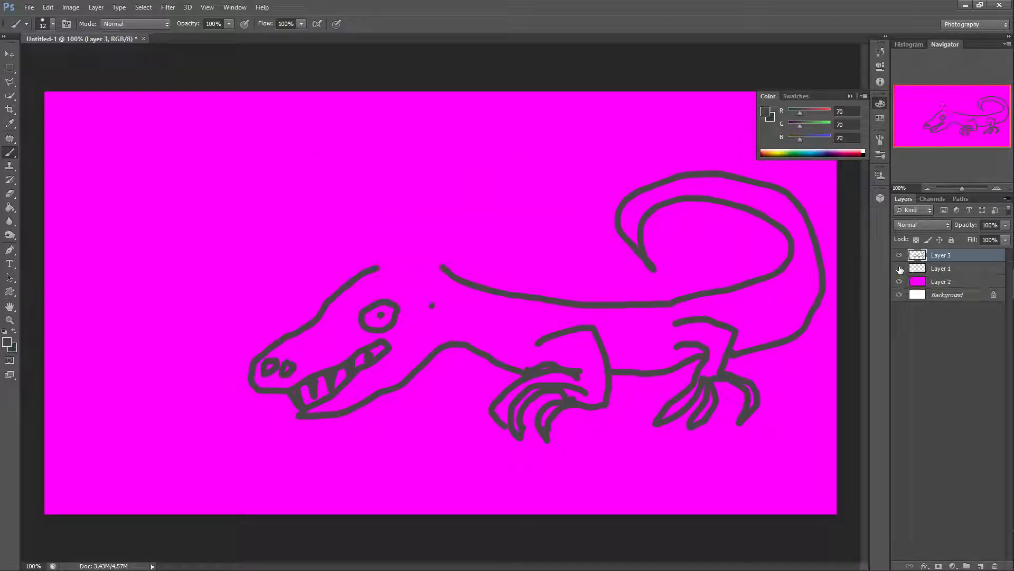
# Step: Hide Layer 1 and paint a gray line closing the gap along the lizard's back on Layer 3
pyautogui.click(900, 268)
pyautogui.moveTo(375, 267)
pyautogui.mouseDown()
pyautogui.moveTo(417, 261)
pyautogui.moveTo(447, 272)
pyautogui.mouseUp()
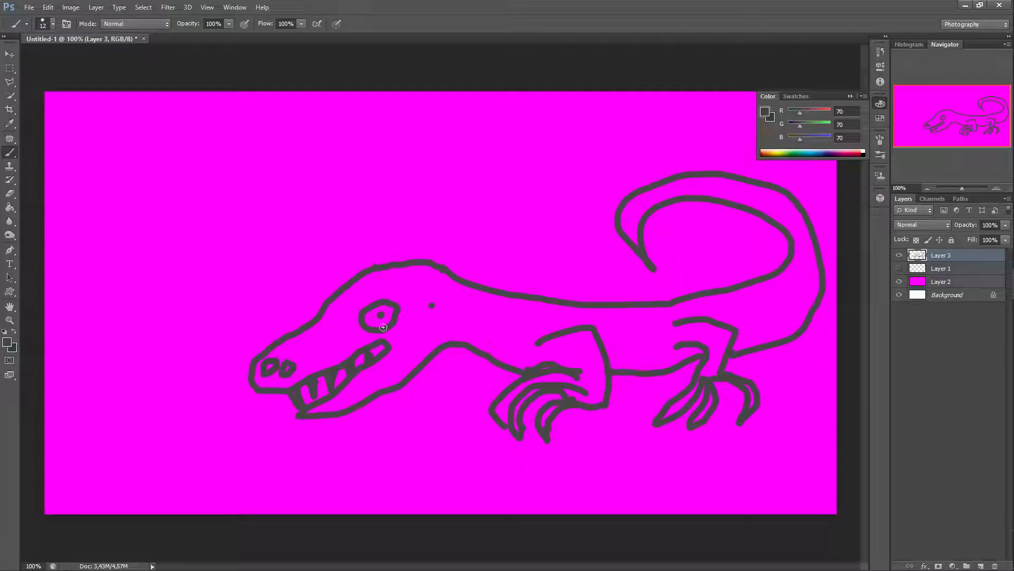
# Step: Show Layer 1 again and move it above Layer 3 to the top of the layer stack
pyautogui.click(899, 269)
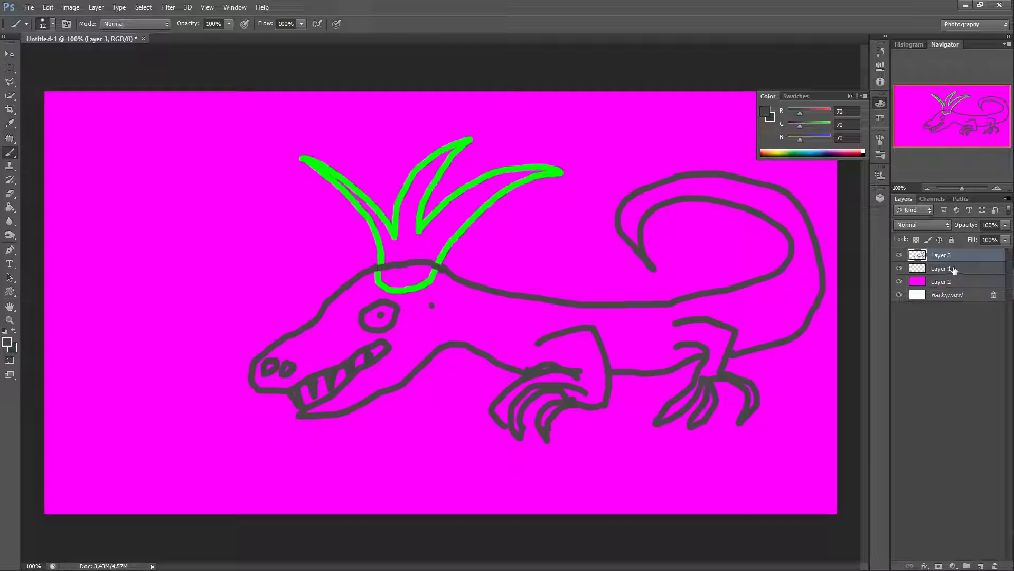
pyautogui.click(899, 268)
pyautogui.click(899, 268)
pyautogui.moveTo(955, 270); pyautogui.dragTo(961, 252)
# Step: Erase the back line beneath the crown on Layer 3 with a 35 px Eraser at 100% opacity
pyautogui.click(900, 269)
pyautogui.click(900, 268)
pyautogui.click(10, 194)
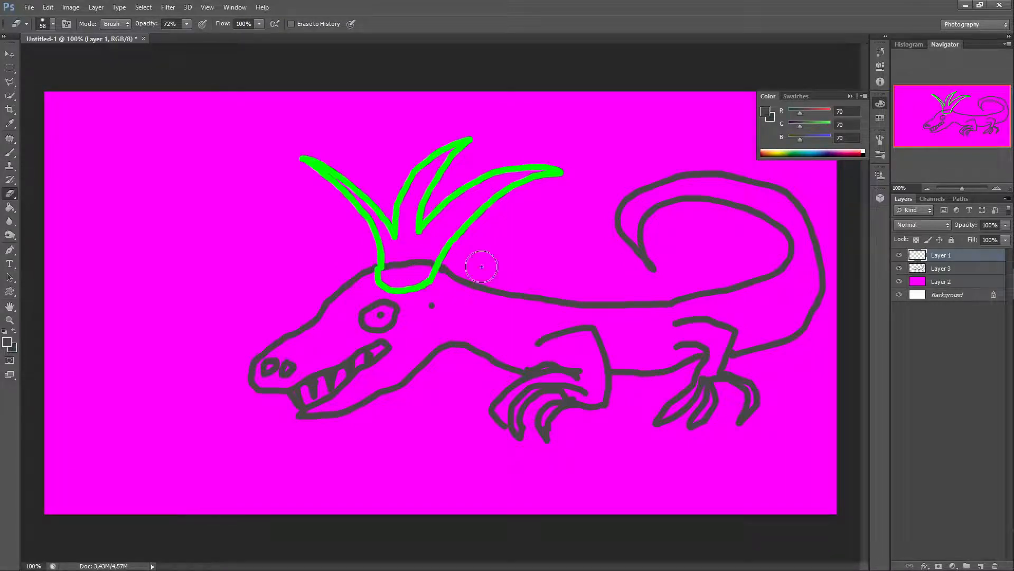
pyautogui.click(944, 269)
pyautogui.moveTo(440, 264)
pyautogui.mouseDown()
pyautogui.moveTo(394, 264)
pyautogui.moveTo(423, 261)
pyautogui.moveTo(404, 264)
pyautogui.mouseUp()
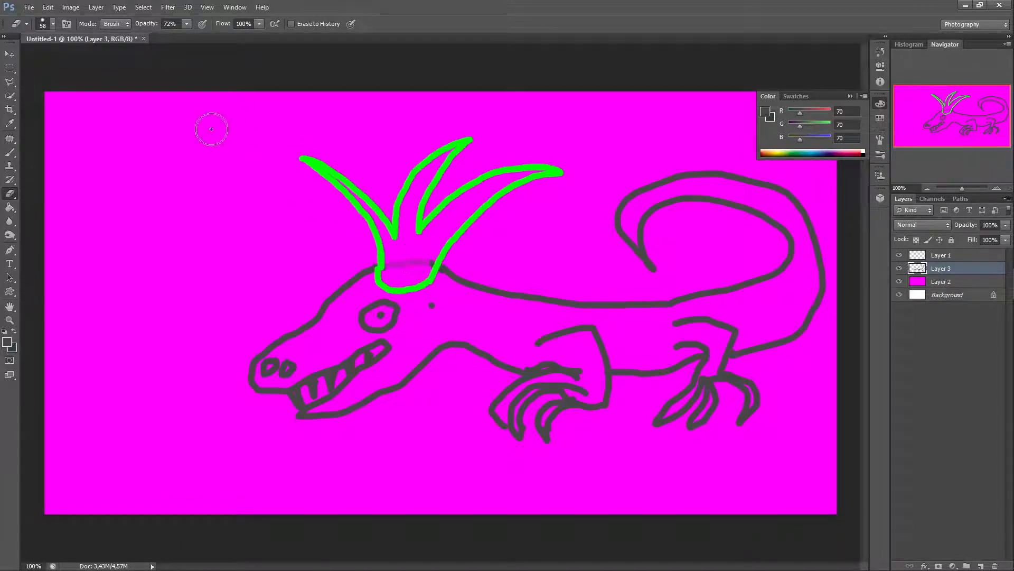
pyautogui.click(187, 23)
pyautogui.click(52, 24)
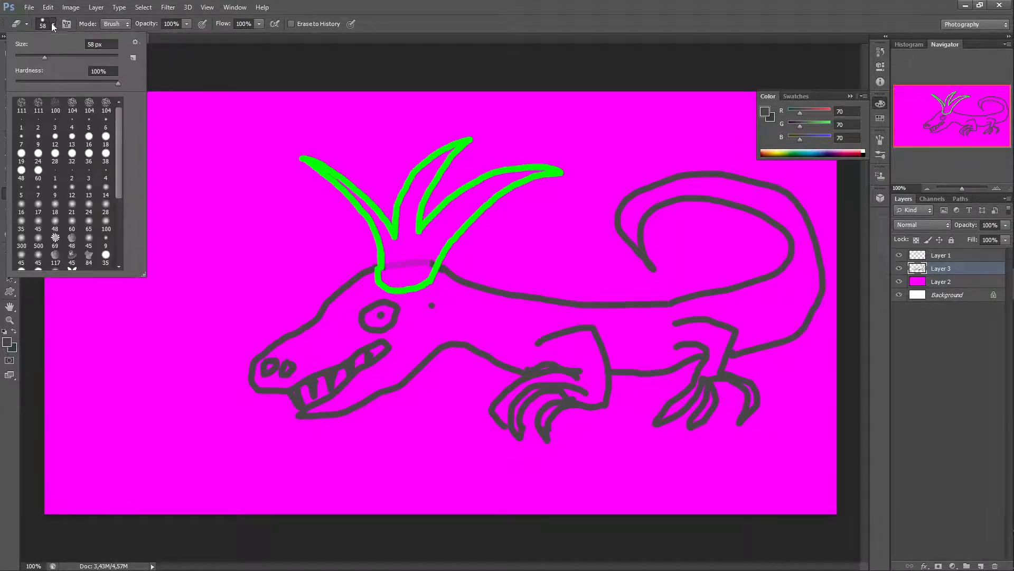
pyautogui.click(33, 55)
pyautogui.click(399, 261)
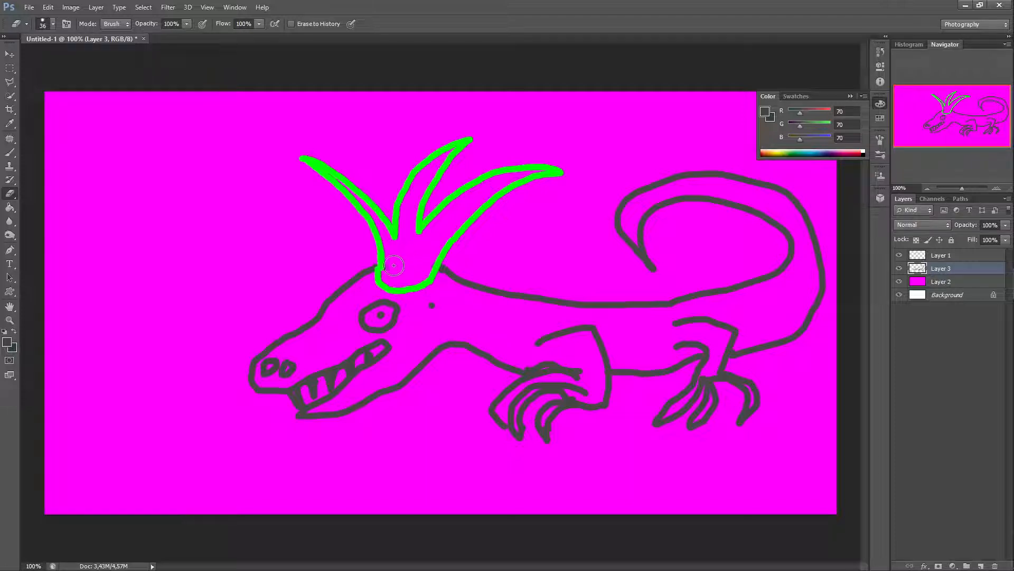
# Step: Toggle the visibility of Layer 1, Layer 3 and Layer 2 off and back on to compare their contents
pyautogui.click(899, 255)
pyautogui.click(900, 255)
pyautogui.click(899, 269)
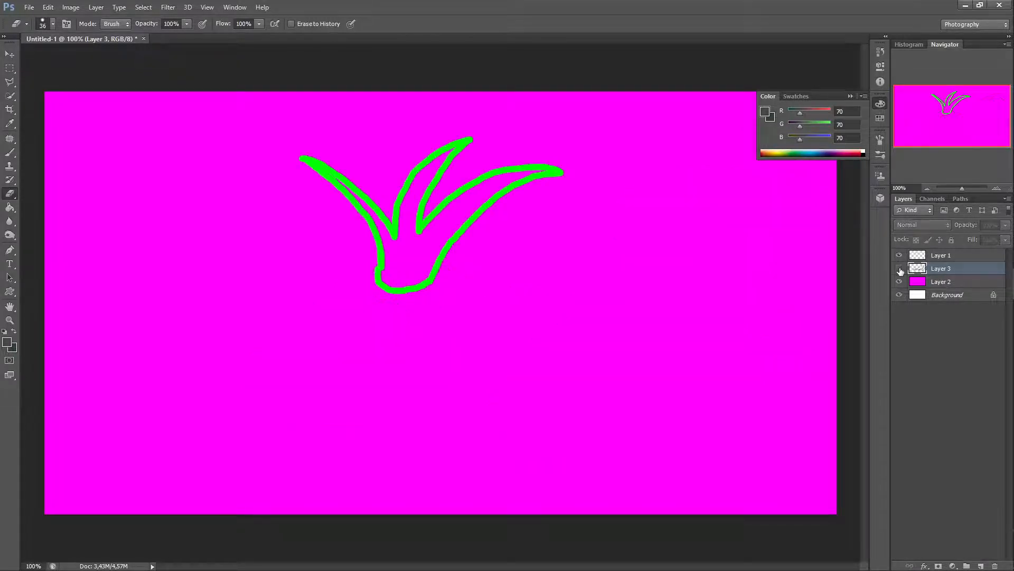
pyautogui.click(900, 268)
pyautogui.click(899, 282)
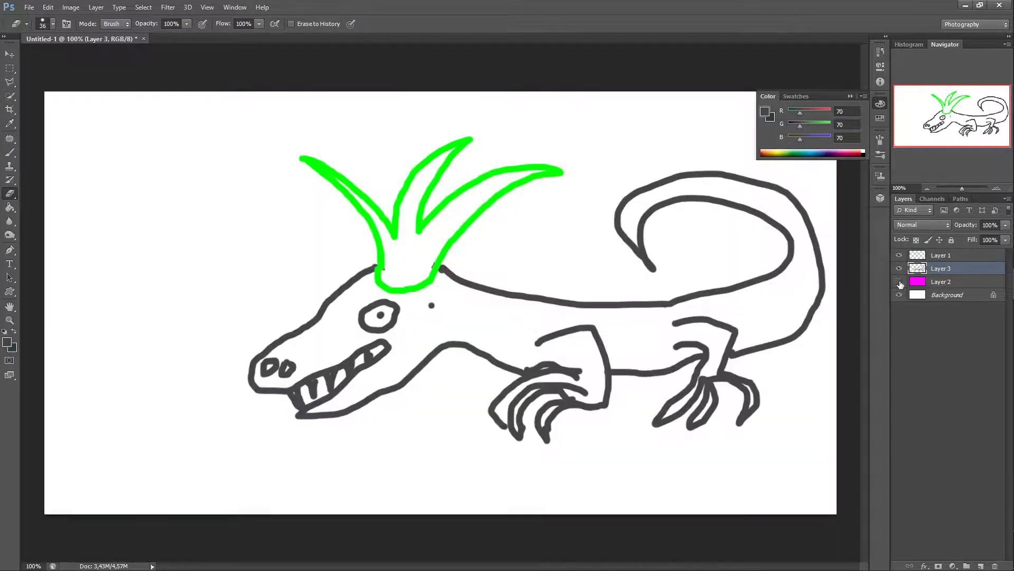
pyautogui.click(900, 282)
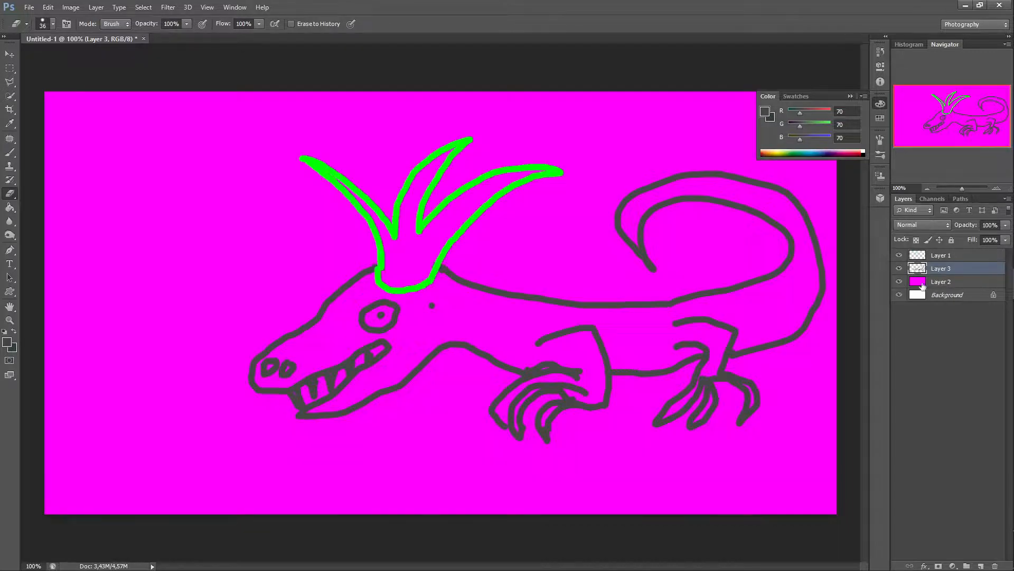
# Step: Rename Layer 2 to purple
pyautogui.doubleClick(971, 283)
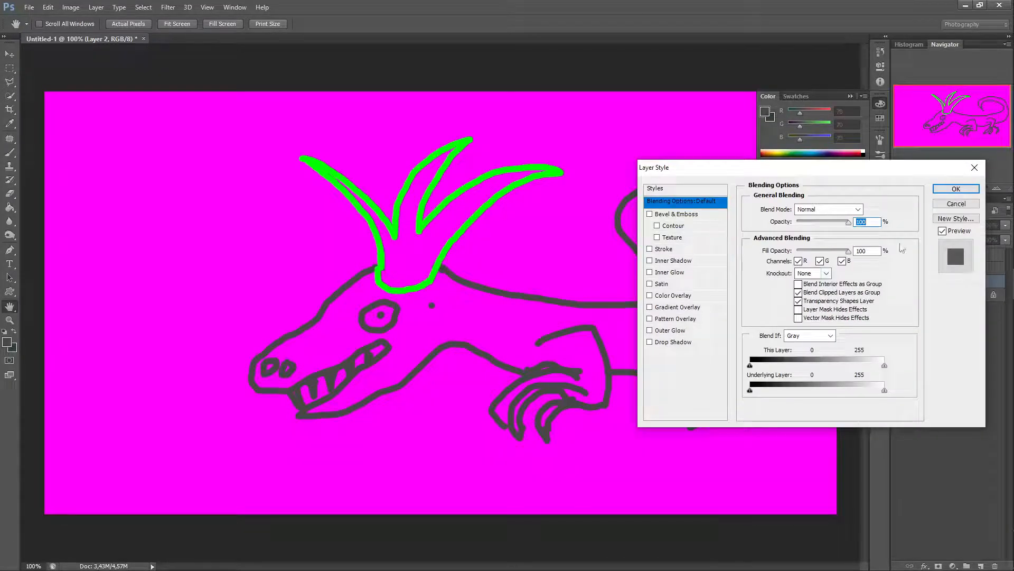
pyautogui.click(974, 167)
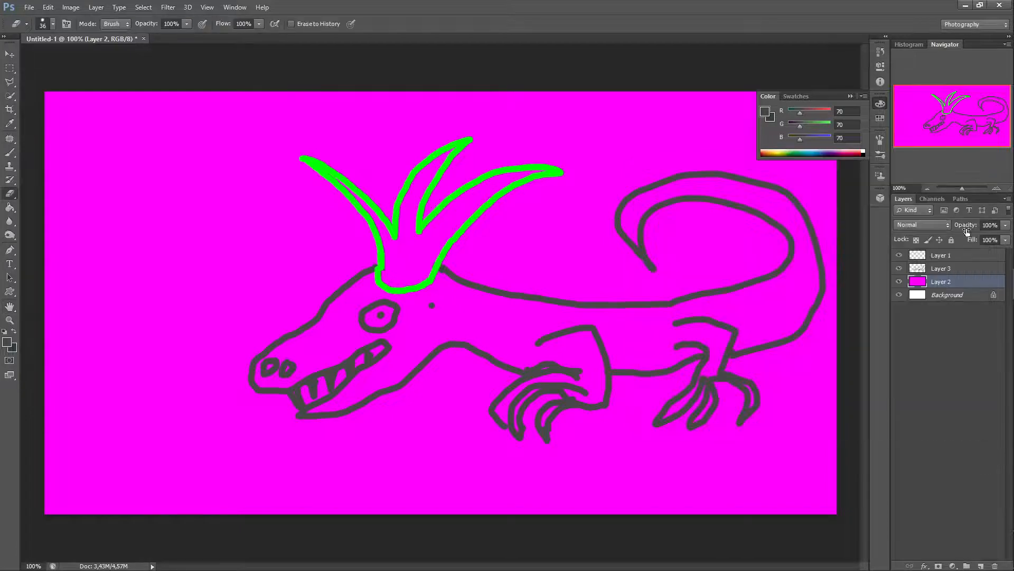
pyautogui.doubleClick(946, 283)
pyautogui.write('purple')
pyautogui.click(943, 269)
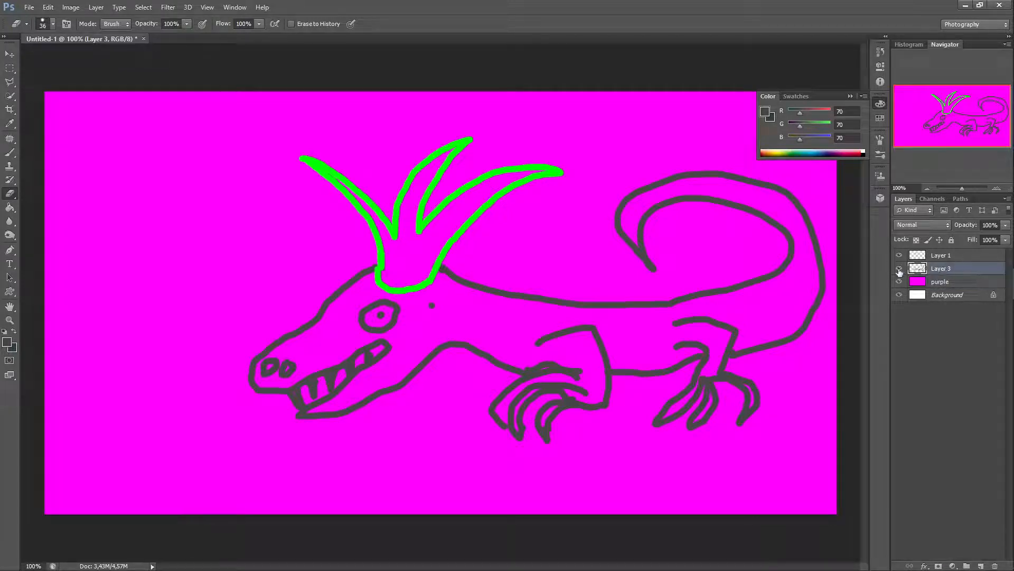
# Step: Rename Layer 3 to croc
pyautogui.click(899, 268)
pyautogui.click(899, 269)
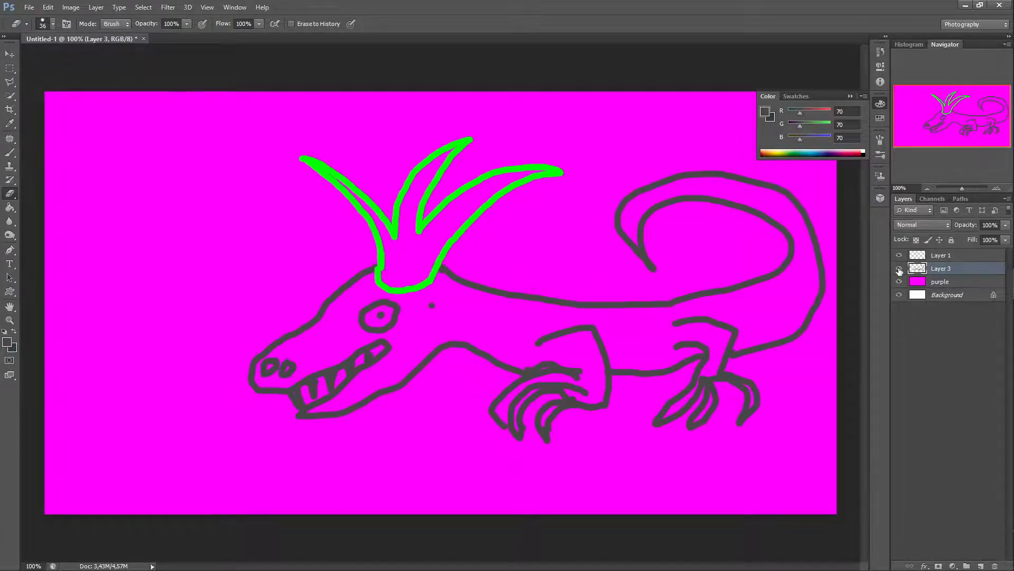
pyautogui.doubleClick(948, 271)
pyautogui.write('croc')
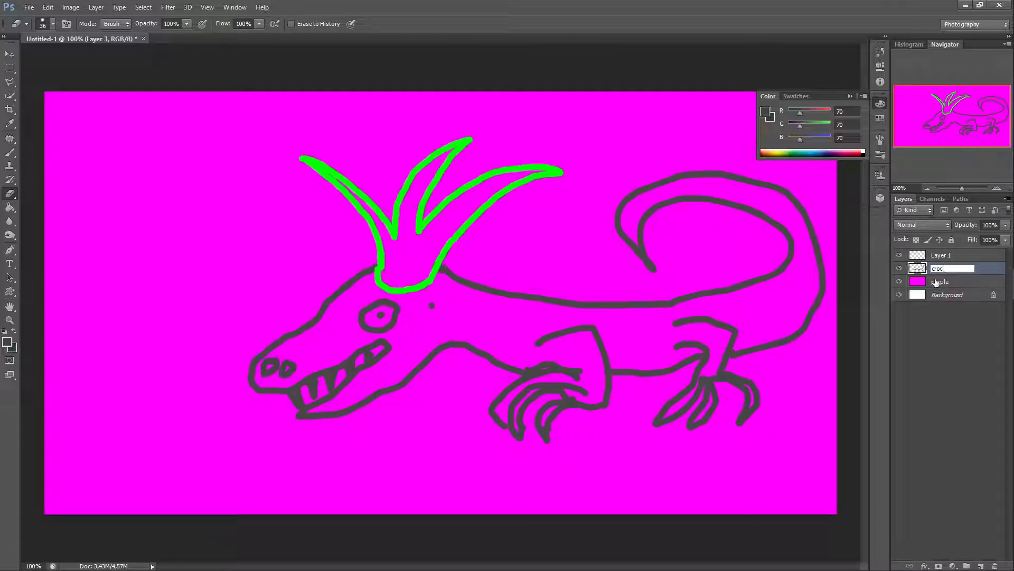
# Step: Rename Layer 1 to crown
pyautogui.doubleClick(951, 255)
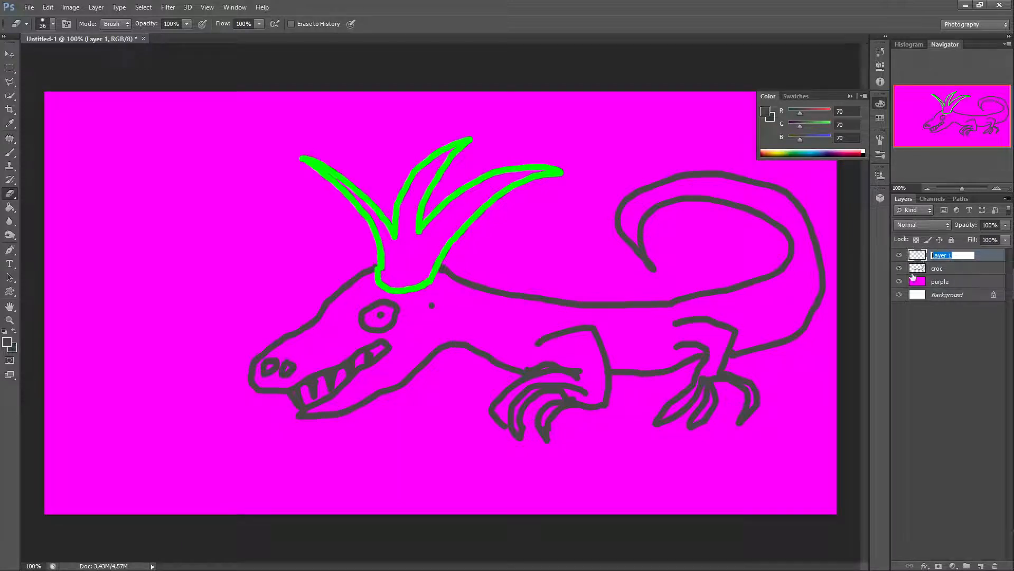
pyautogui.write('crown')
pyautogui.click(951, 341)
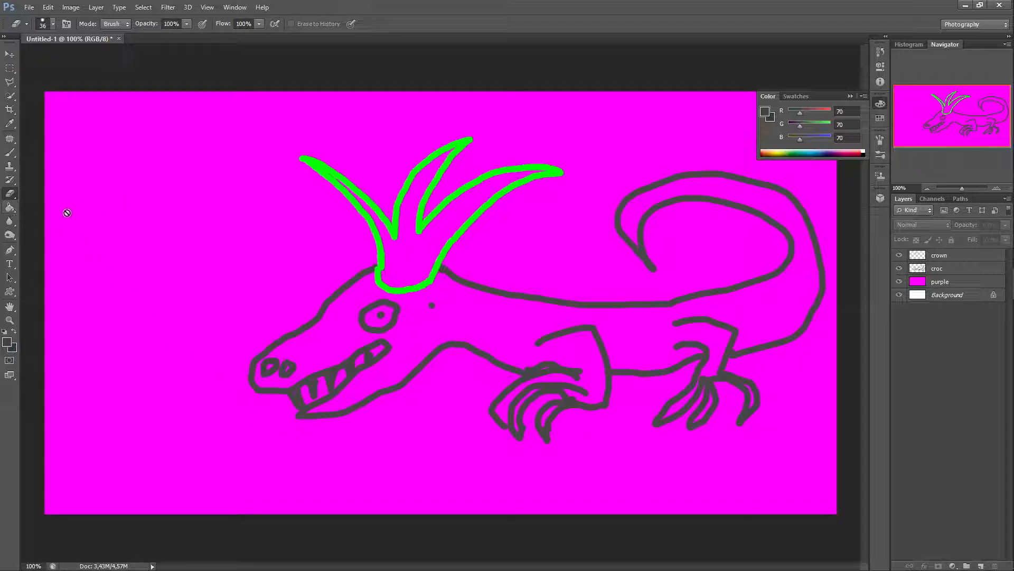
# Step: Choose the Paint Bucket, set the foreground color's G value to 115, and select the croc layer
pyautogui.click(10, 208)
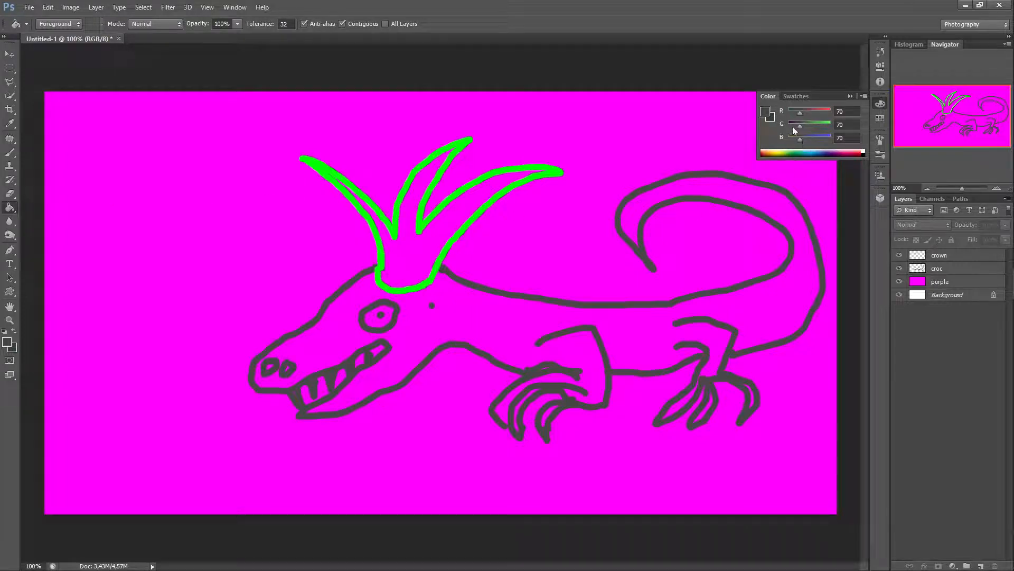
pyautogui.moveTo(800, 128); pyautogui.dragTo(808, 128)
pyautogui.click(959, 268)
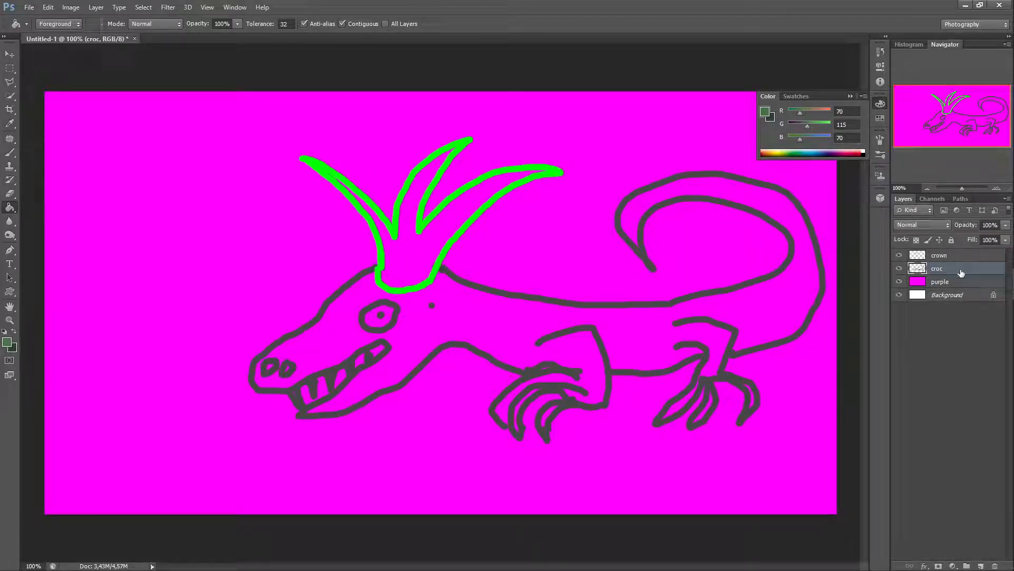
# Step: Try to fill the lizard's body with green, then step back in History to revert the fill
pyautogui.click(472, 312)
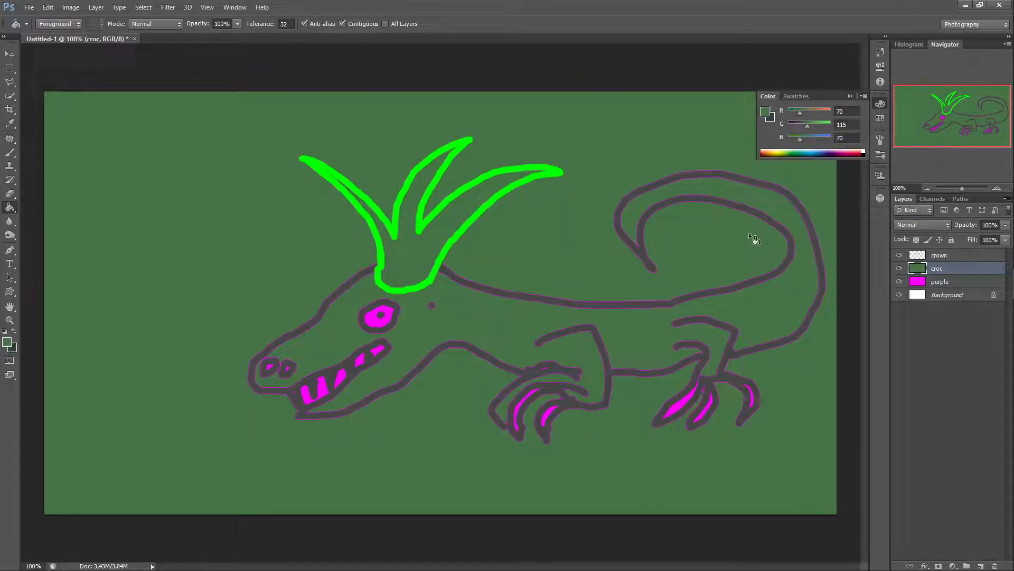
pyautogui.click(881, 51)
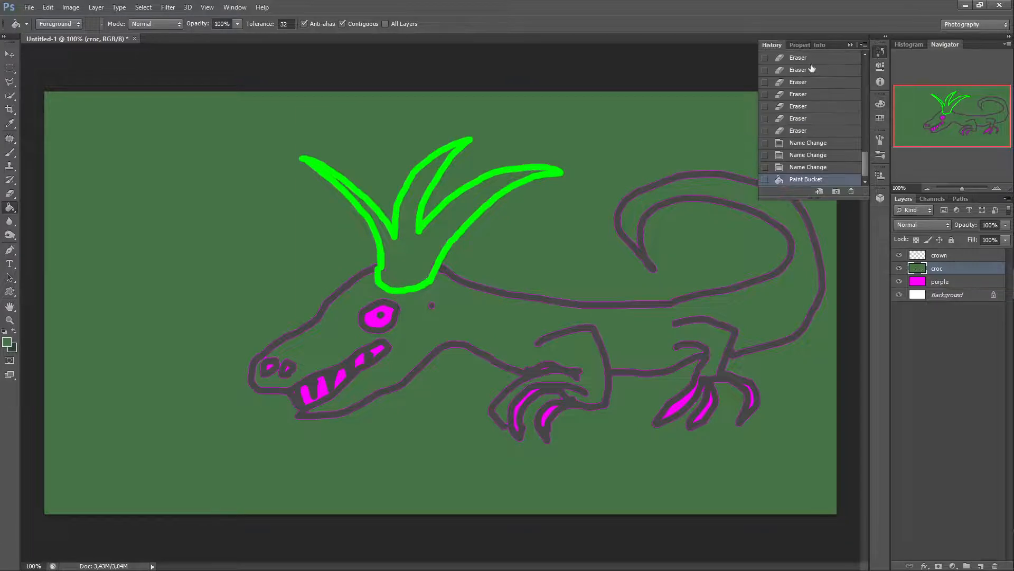
pyautogui.click(806, 167)
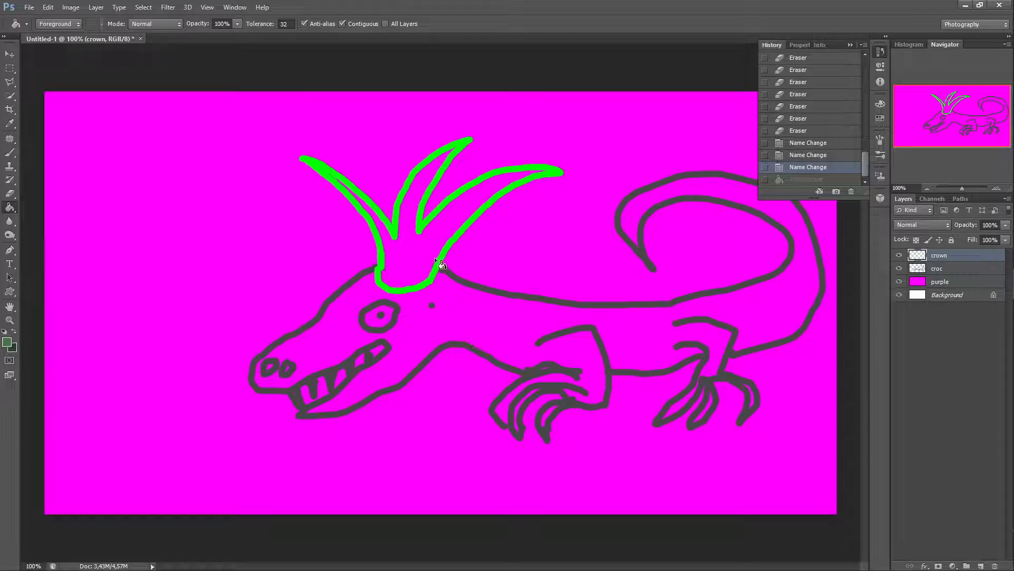
# Step: Hide the crown layer and paint a line closing the lizard's back outline on the croc layer
pyautogui.click(899, 256)
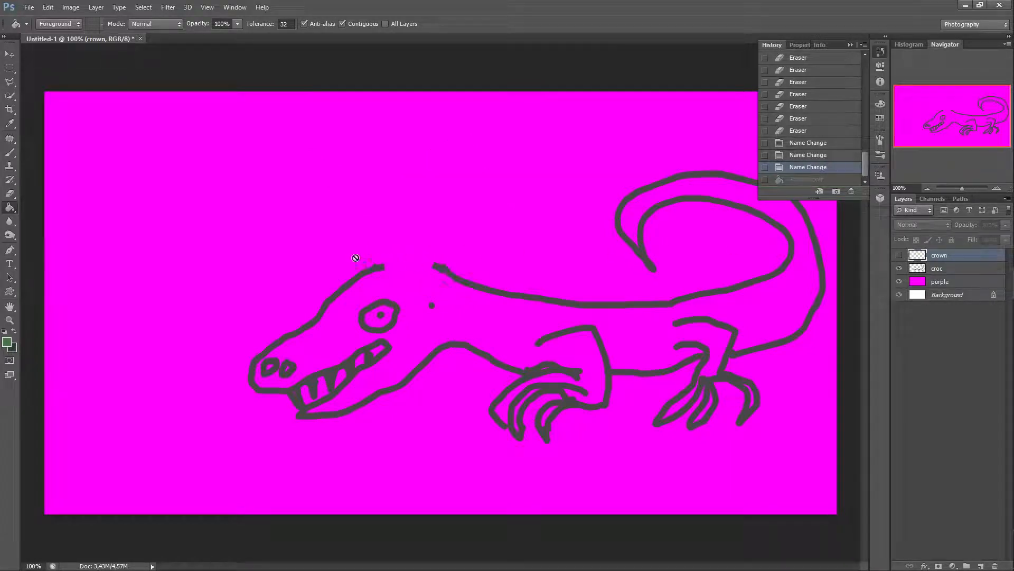
pyautogui.click(10, 152)
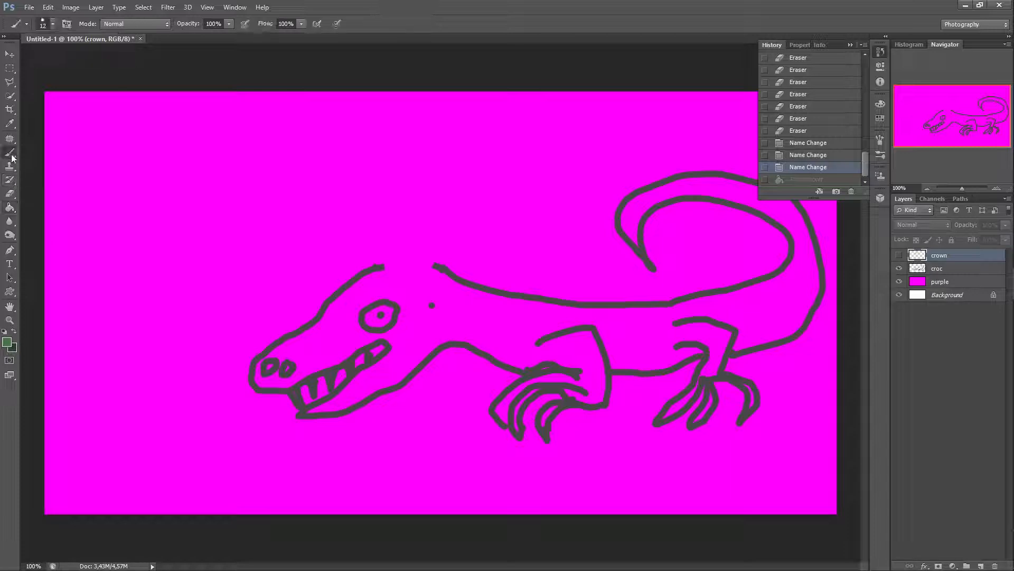
pyautogui.click(957, 274)
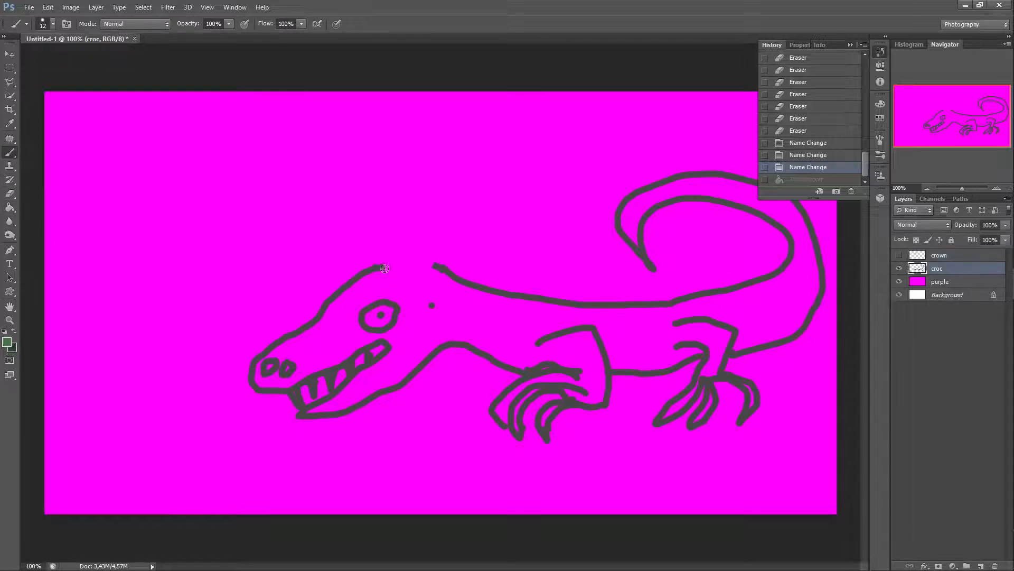
pyautogui.moveTo(374, 268); pyautogui.dragTo(440, 268)
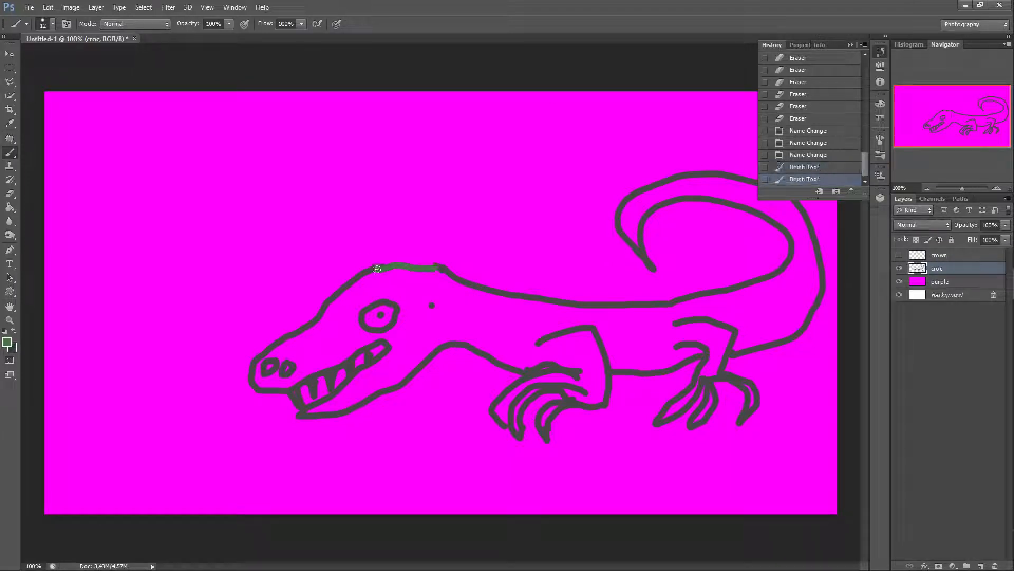
pyautogui.moveTo(377, 269)
pyautogui.mouseDown()
pyautogui.moveTo(435, 265)
pyautogui.moveTo(379, 268)
pyautogui.mouseUp()
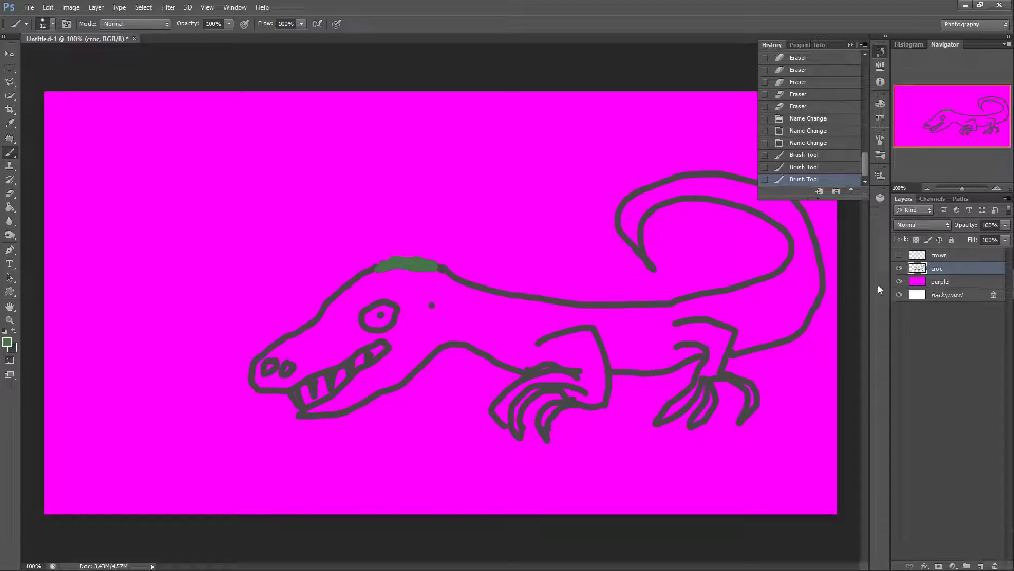
# Step: Fill the lizard's body with green on the croc layer and erase the fill poking out beneath the crown
pyautogui.click(9, 210)
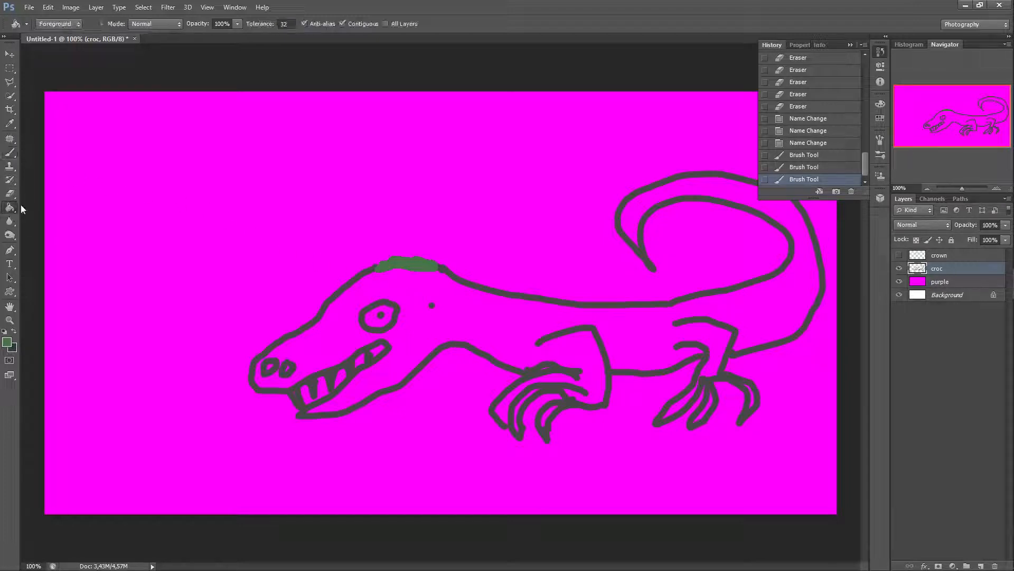
pyautogui.click(459, 310)
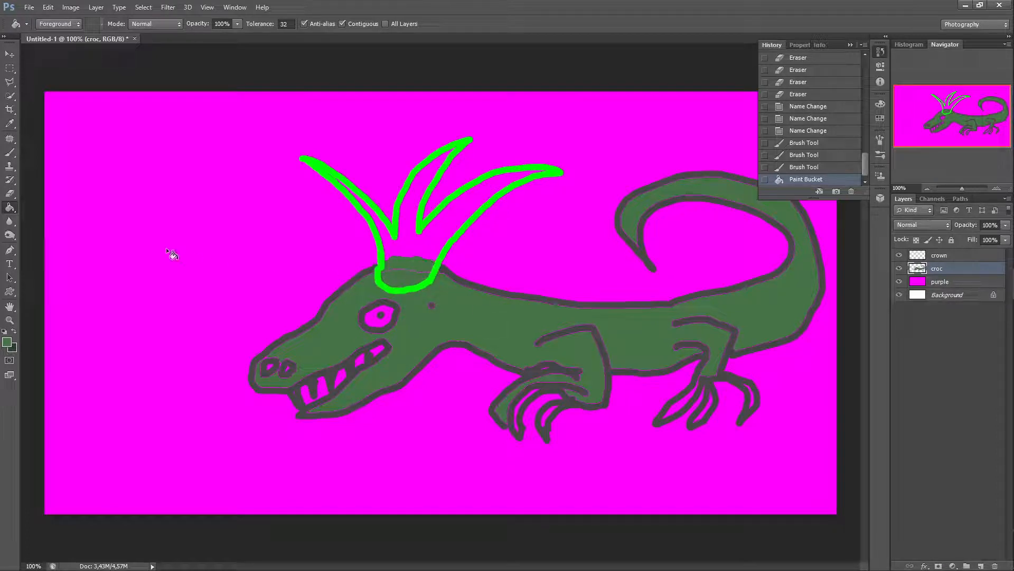
pyautogui.click(10, 193)
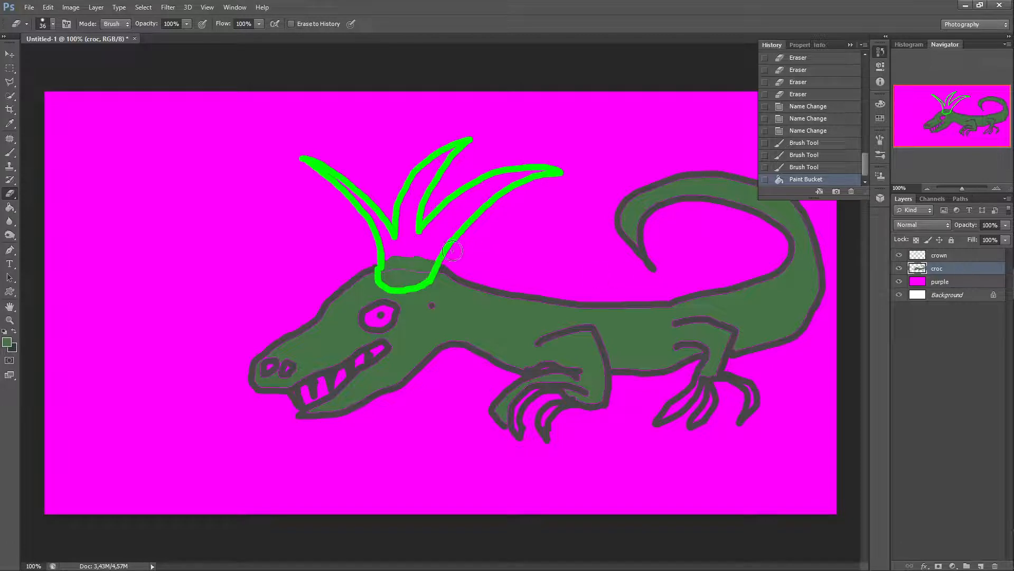
pyautogui.moveTo(452, 251)
pyautogui.mouseDown()
pyautogui.moveTo(413, 248)
pyautogui.moveTo(405, 268)
pyautogui.moveTo(396, 258)
pyautogui.moveTo(394, 277)
pyautogui.moveTo(427, 259)
pyautogui.moveTo(415, 274)
pyautogui.moveTo(389, 275)
pyautogui.moveTo(415, 269)
pyautogui.mouseUp()
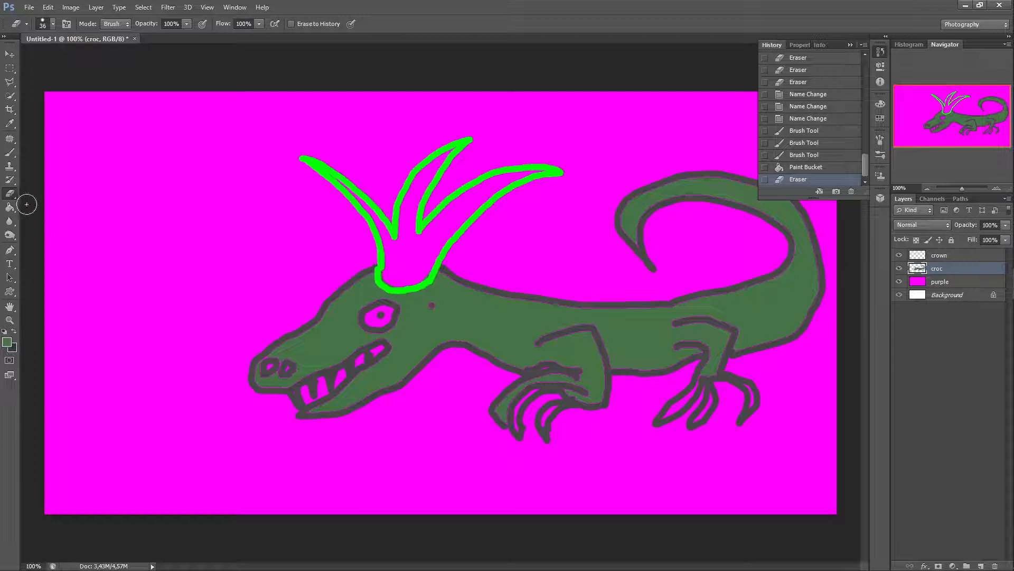
# Step: Set the foreground color to bright green with R 16, G 255 and B 0, starting from the yellow swatch
pyautogui.click(10, 208)
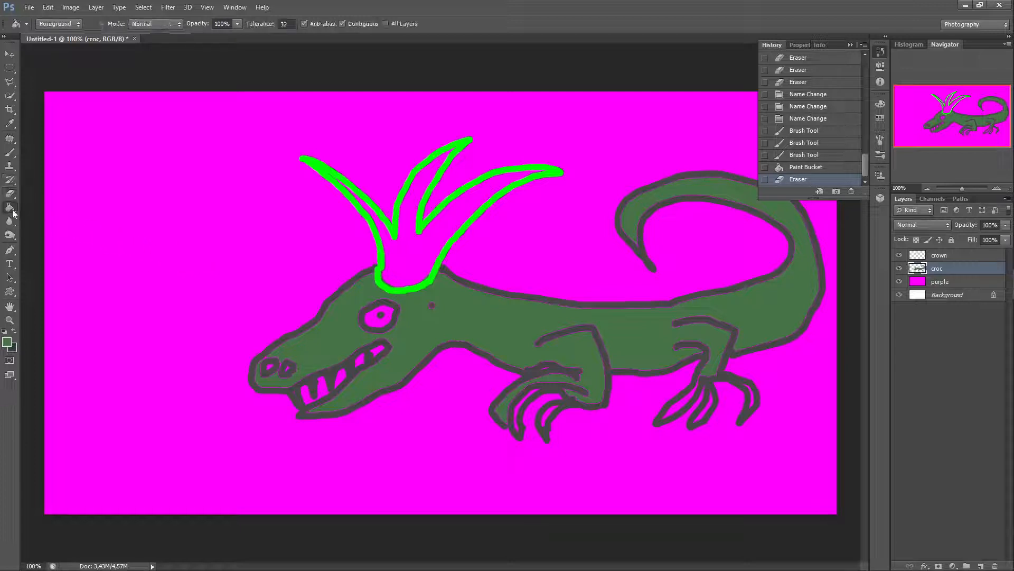
pyautogui.click(880, 118)
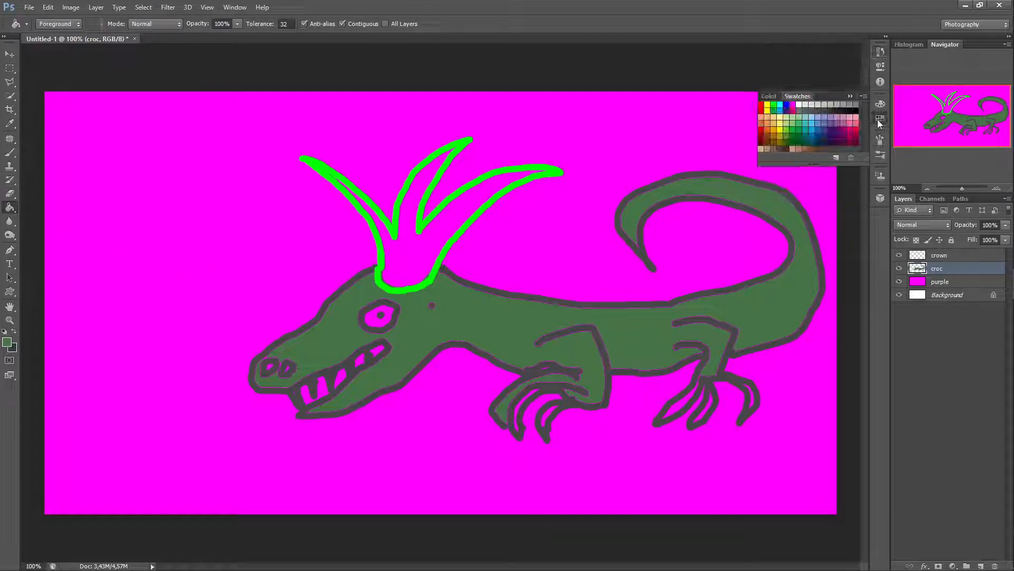
pyautogui.click(768, 105)
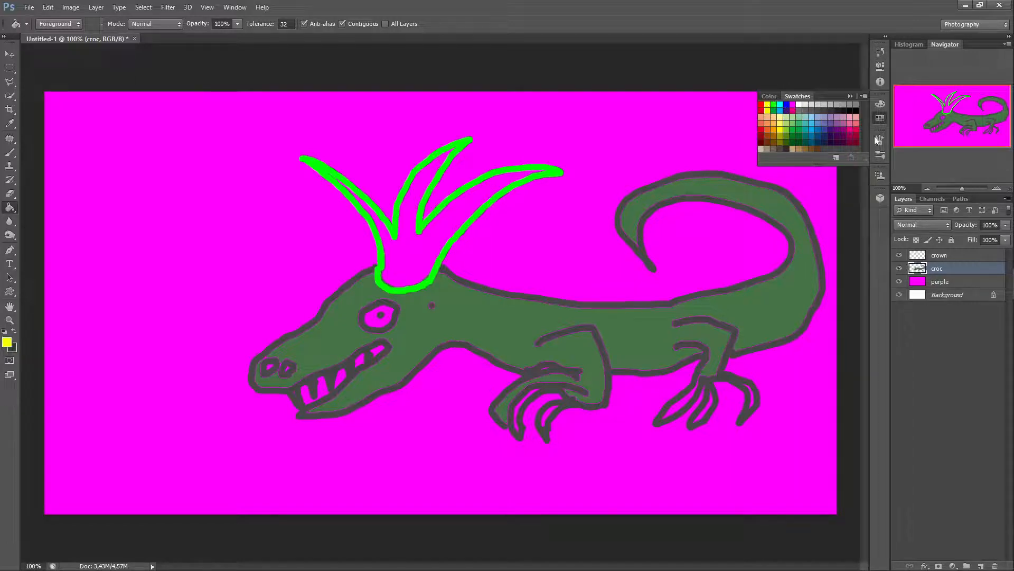
pyautogui.click(880, 104)
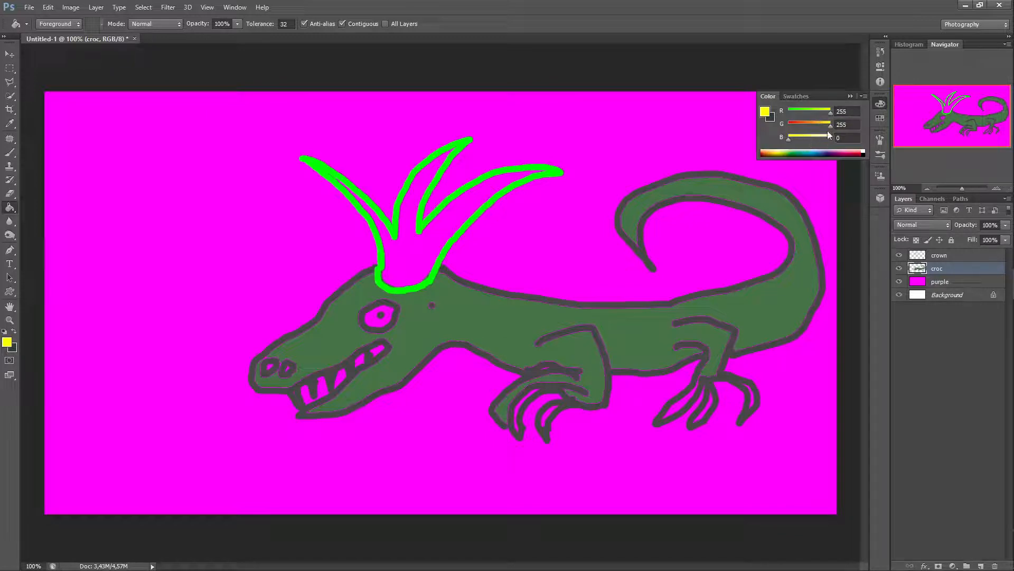
pyautogui.moveTo(829, 128)
pyautogui.mouseDown()
pyautogui.moveTo(789, 128)
pyautogui.moveTo(837, 133)
pyautogui.moveTo(791, 113)
pyautogui.mouseUp()
# Step: Try to fill the area around the lizard with bright green, revert it in History, and select the crown layer
pyautogui.click(403, 251)
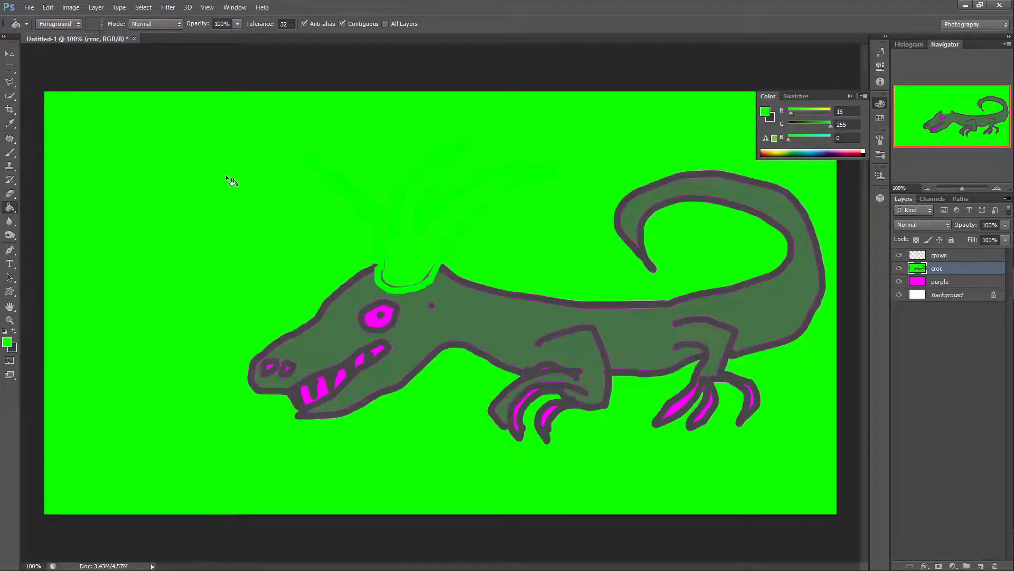
pyautogui.click(880, 62)
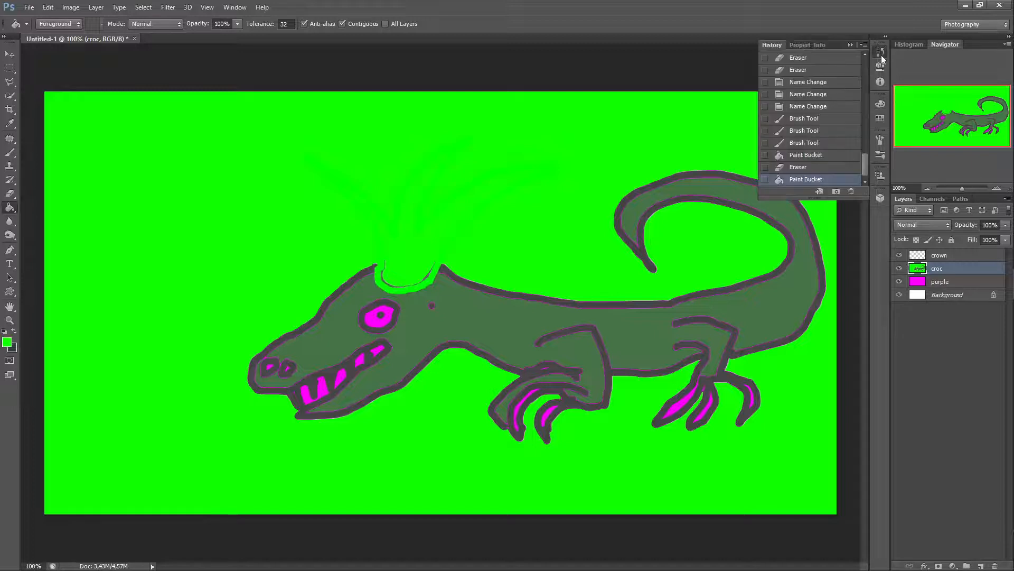
pyautogui.click(798, 168)
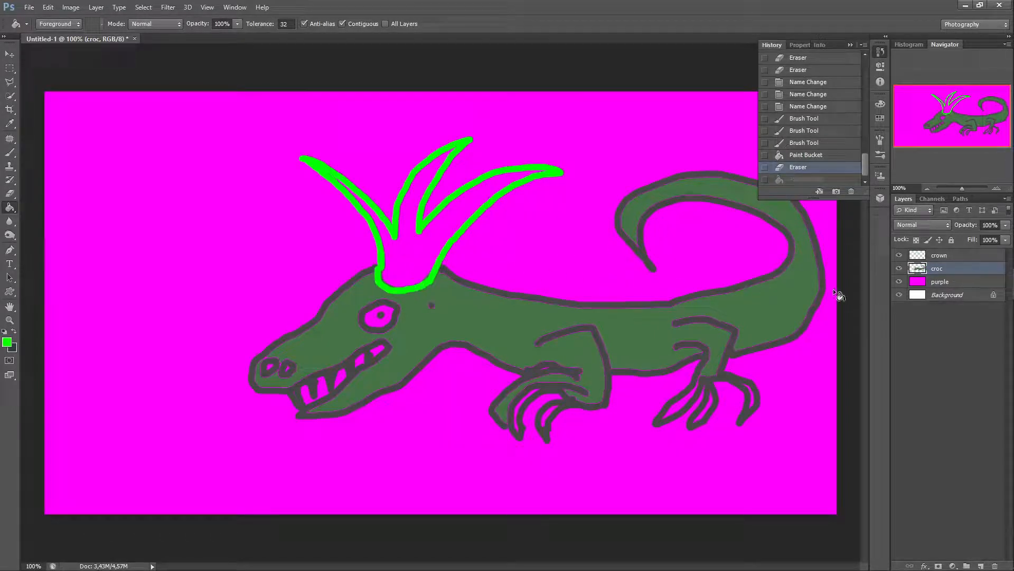
pyautogui.click(950, 258)
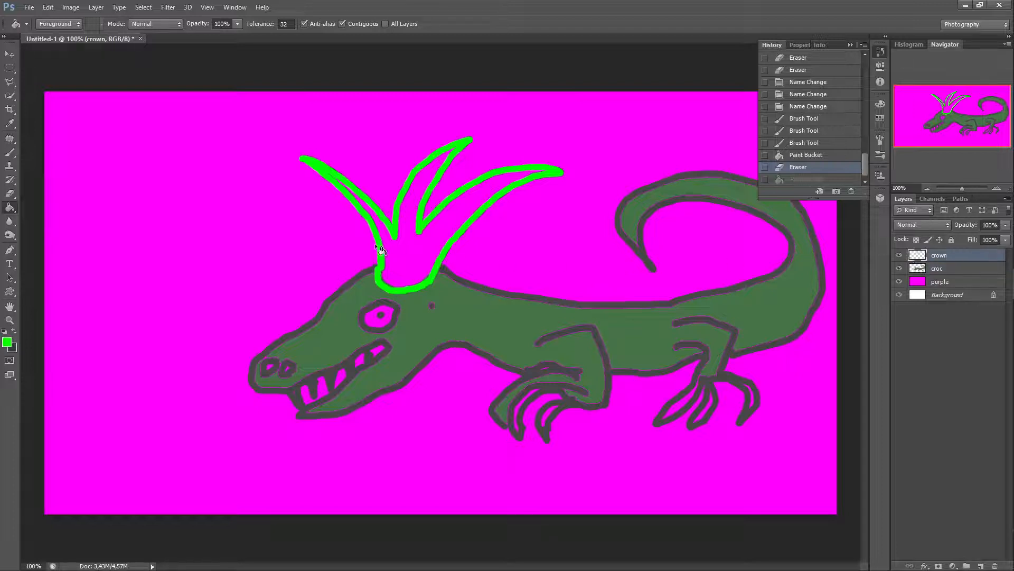
# Step: Fill the crown with bright green, then switch the crown, croc and purple layers off and back on
pyautogui.click(404, 252)
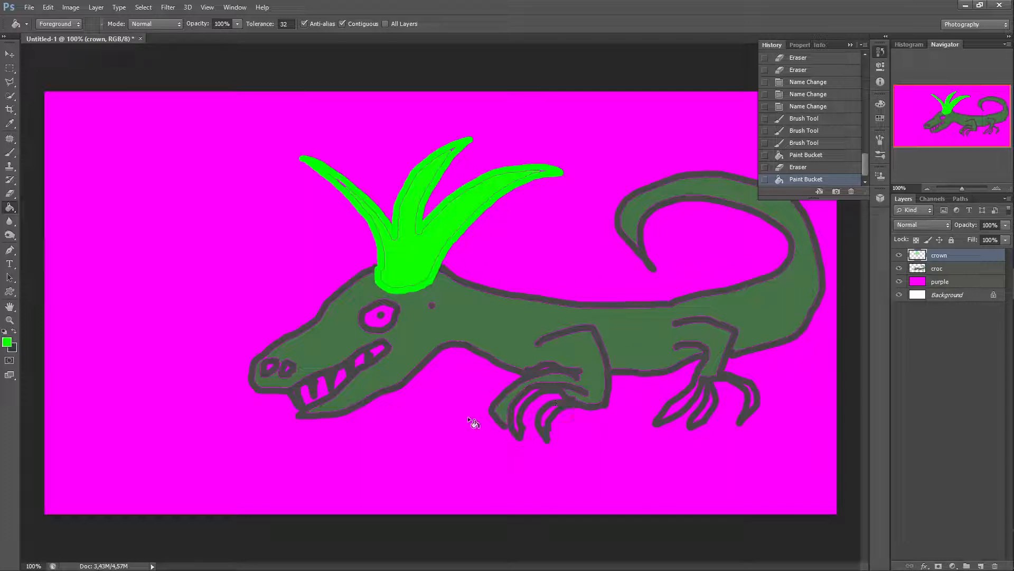
pyautogui.click(899, 255)
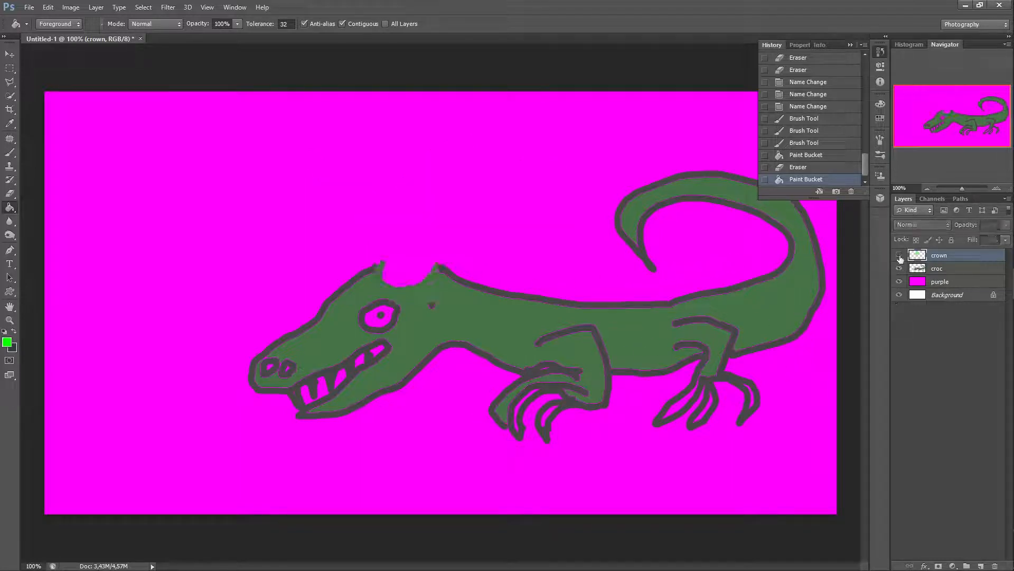
pyautogui.click(900, 268)
pyautogui.click(899, 282)
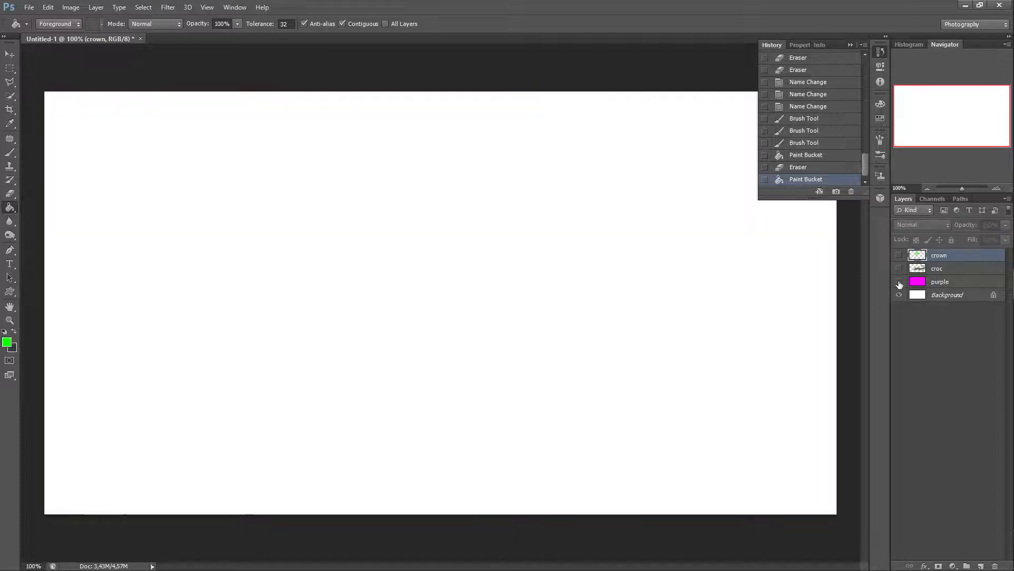
pyautogui.click(899, 281)
pyautogui.click(899, 268)
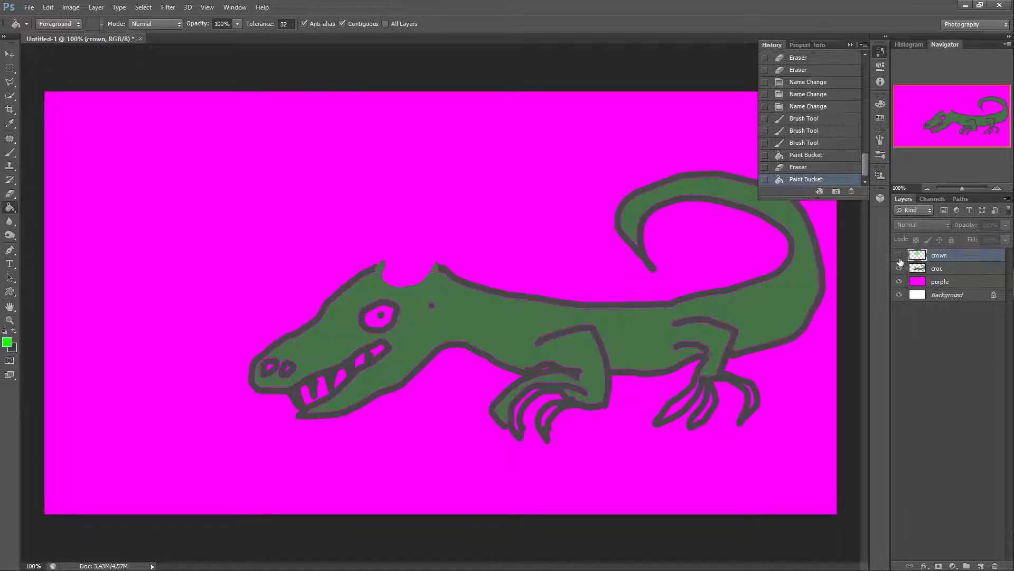
pyautogui.click(899, 255)
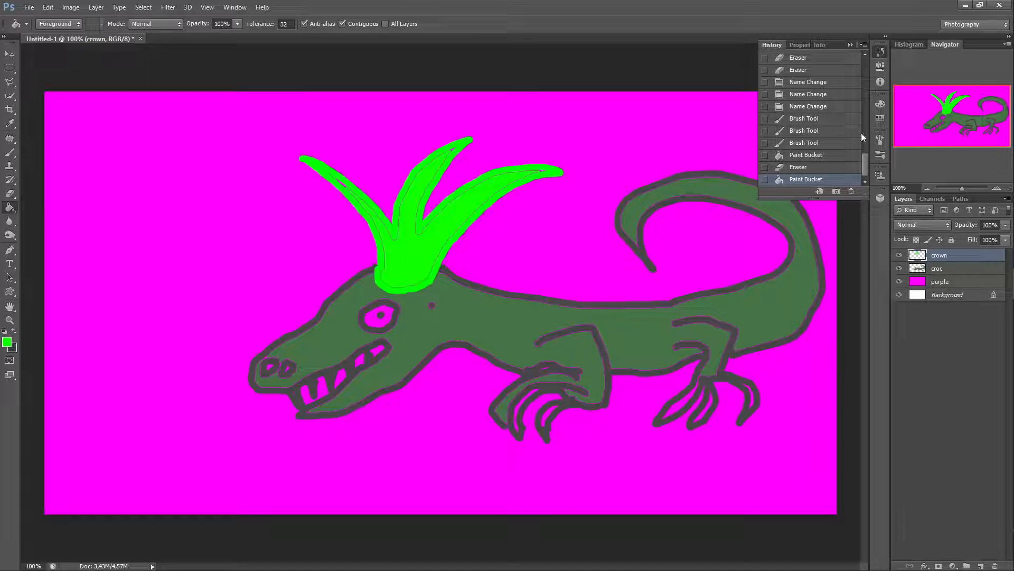
# Step: Set the foreground color to white with R, G and B at 255
pyautogui.click(883, 106)
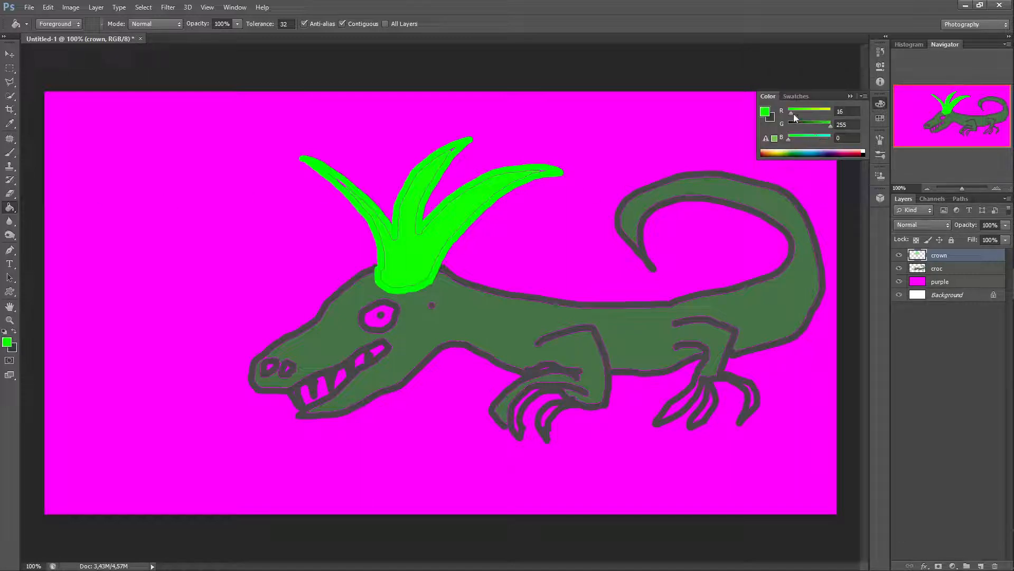
pyautogui.moveTo(792, 113); pyautogui.dragTo(839, 118)
pyautogui.moveTo(788, 140); pyautogui.dragTo(838, 159)
# Step: Try to fill the lizard's eye with white on the crown layer and undo the fill
pyautogui.click(374, 323)
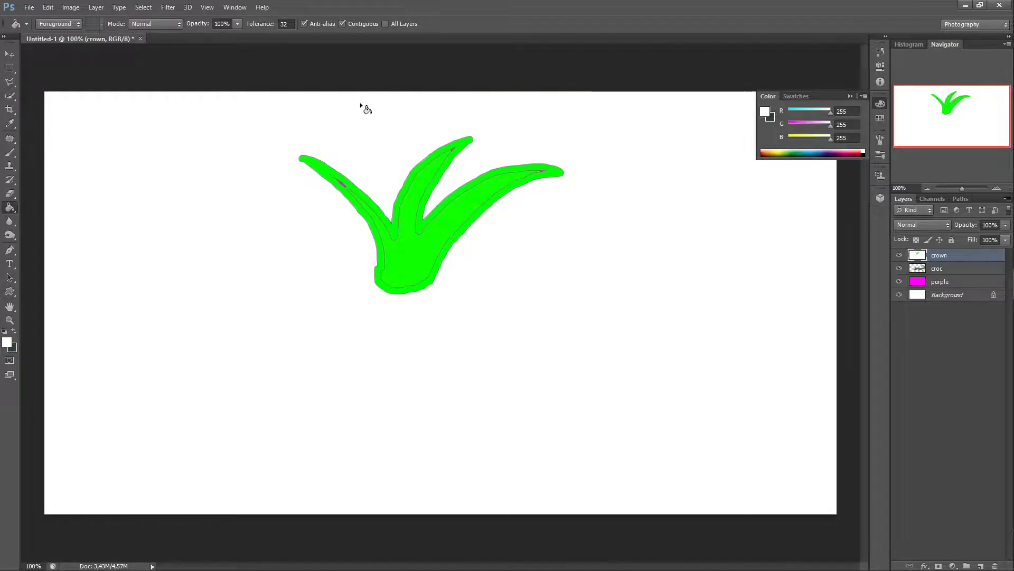
pyautogui.hotkey('ctrl', 'z')
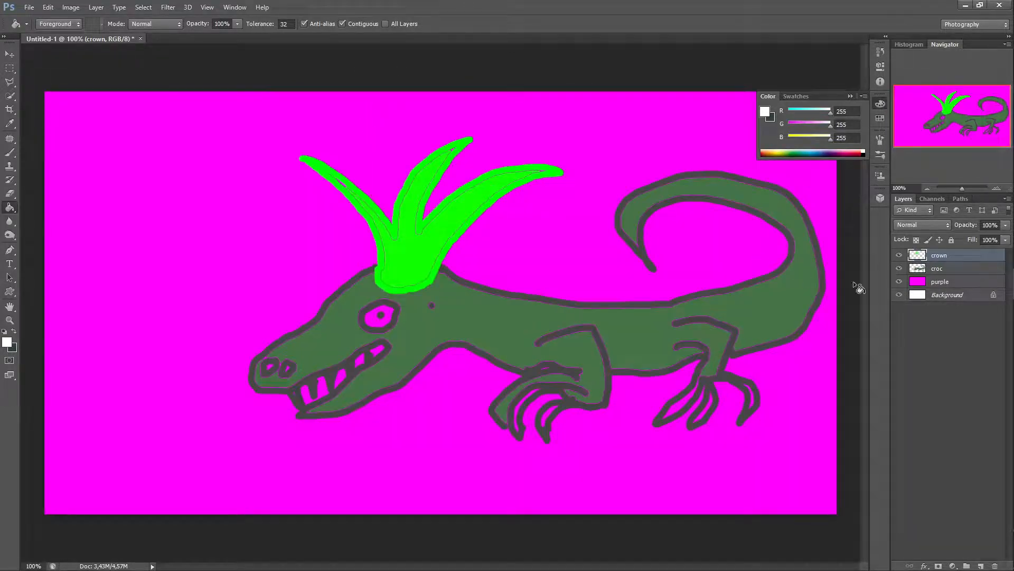
# Step: Fill the lizard's eye with white on the croc layer
pyautogui.click(955, 270)
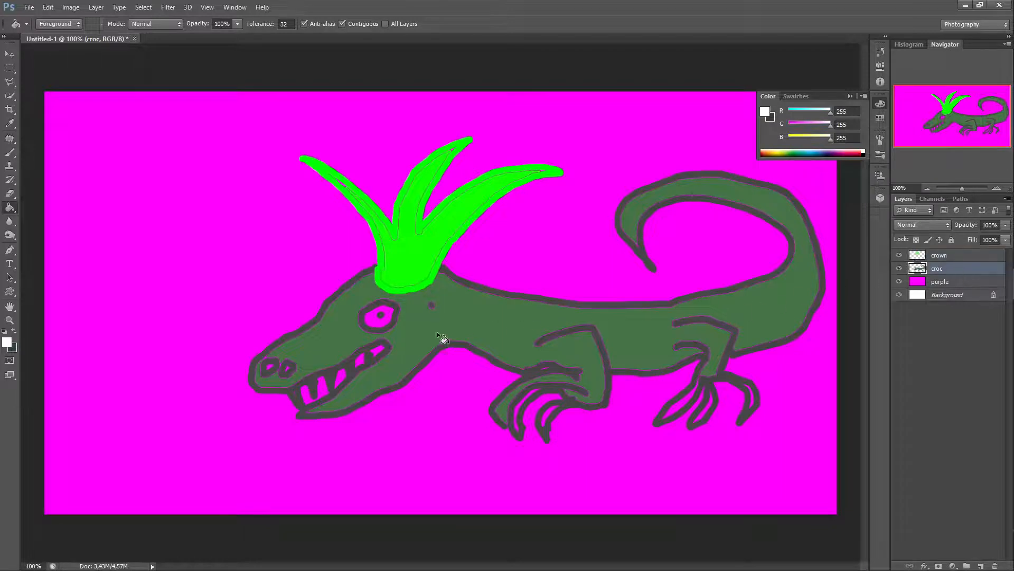
pyautogui.click(371, 320)
# Step: Open the crown layer's Layer Style and turn on Bevel & Emboss, showing its options
pyautogui.click(962, 258)
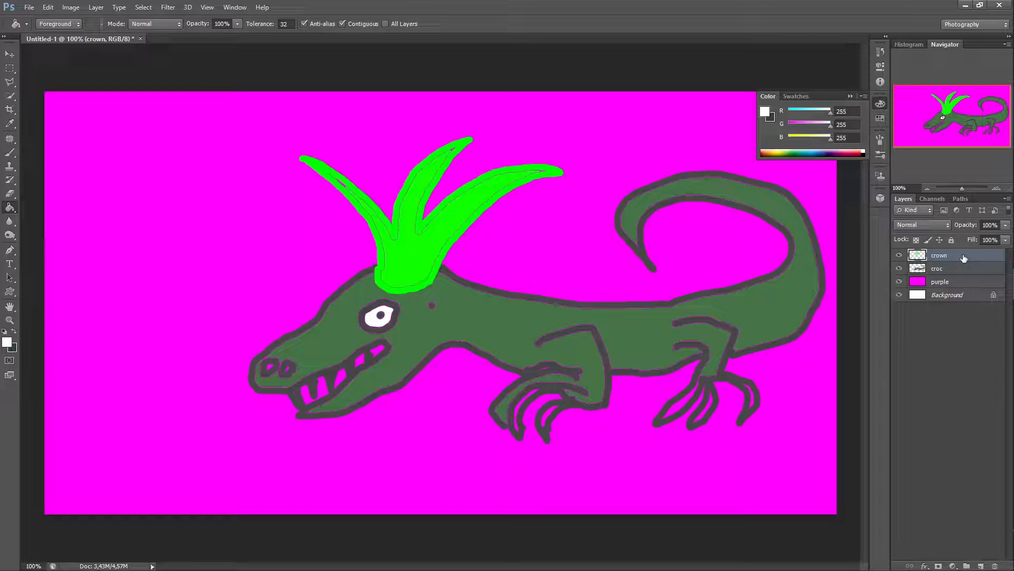
pyautogui.doubleClick(964, 258)
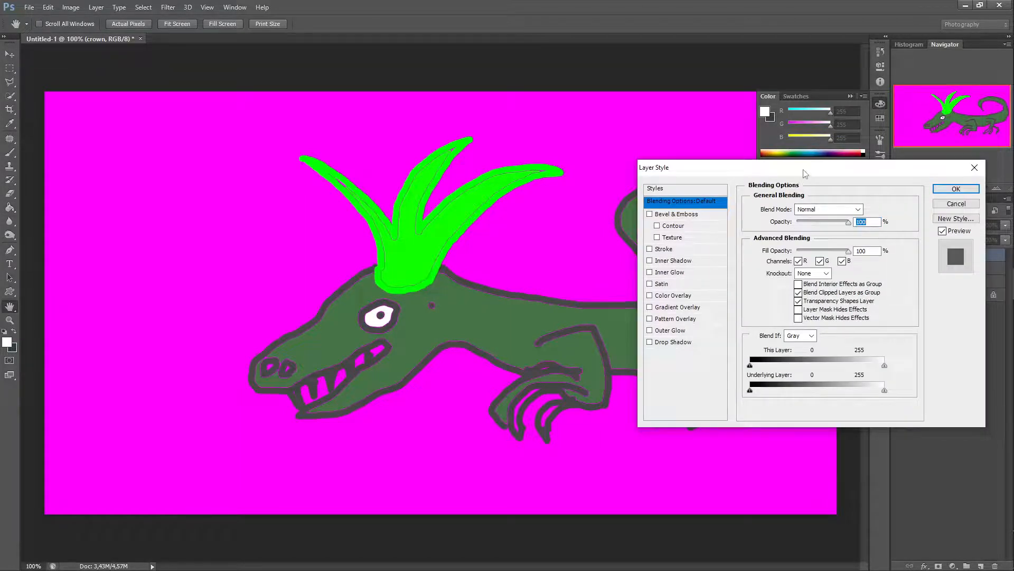
pyautogui.moveTo(808, 179); pyautogui.dragTo(784, 120)
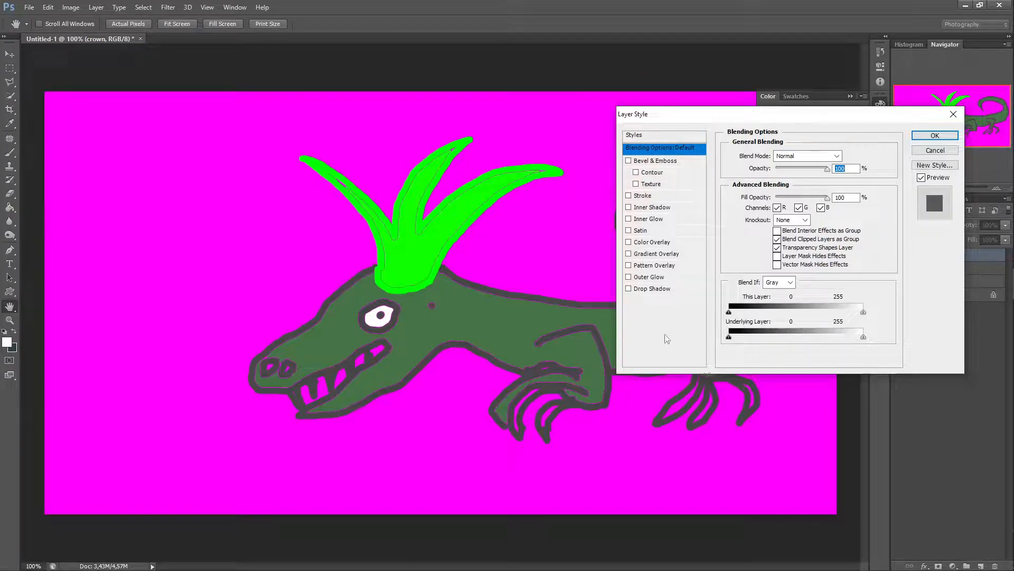
pyautogui.click(628, 161)
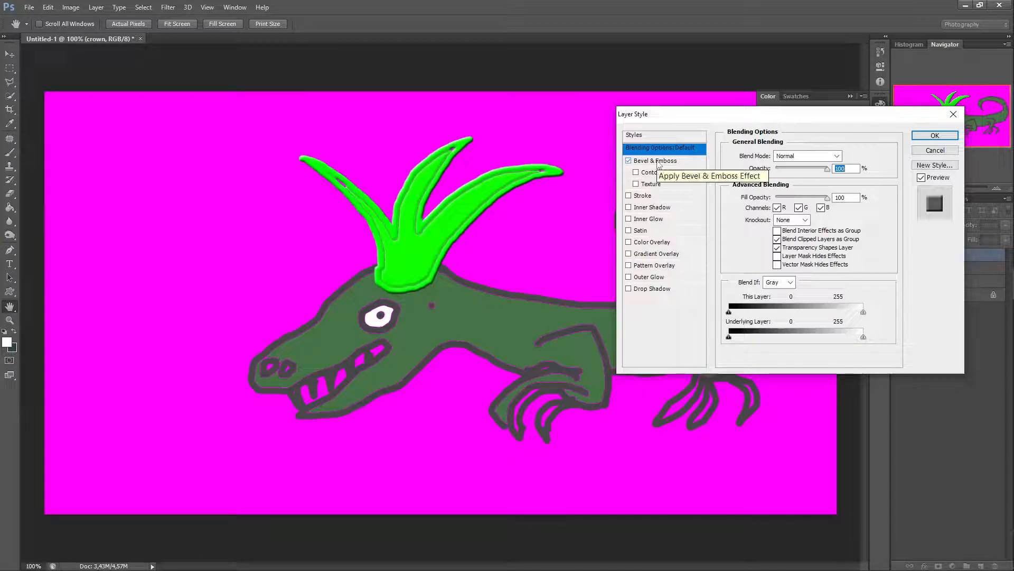
pyautogui.click(659, 164)
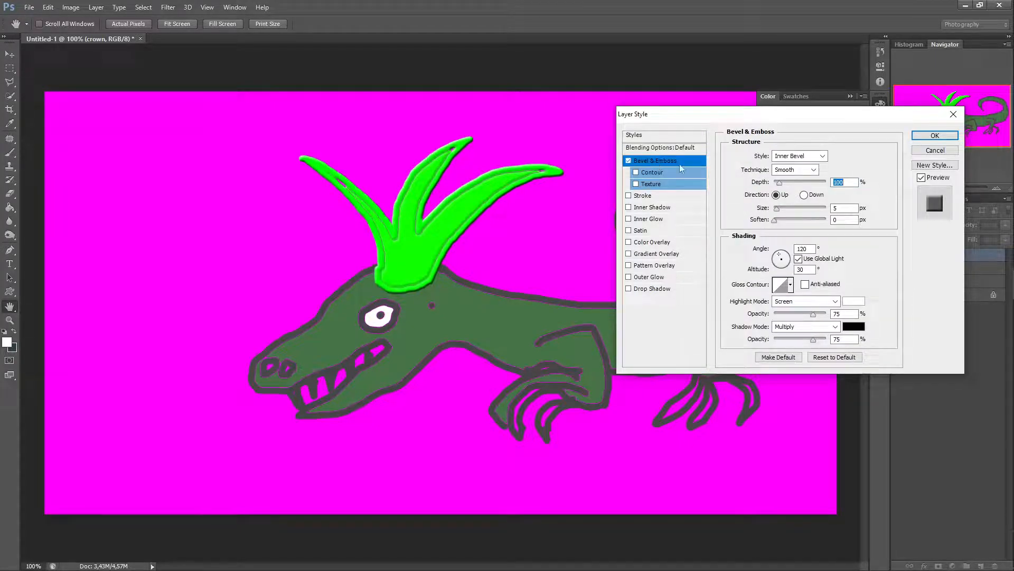
# Step: Preview the Outer Bevel, Emboss, Pillow Emboss and Stroke Emboss styles, returning to Inner Bevel
pyautogui.click(824, 158)
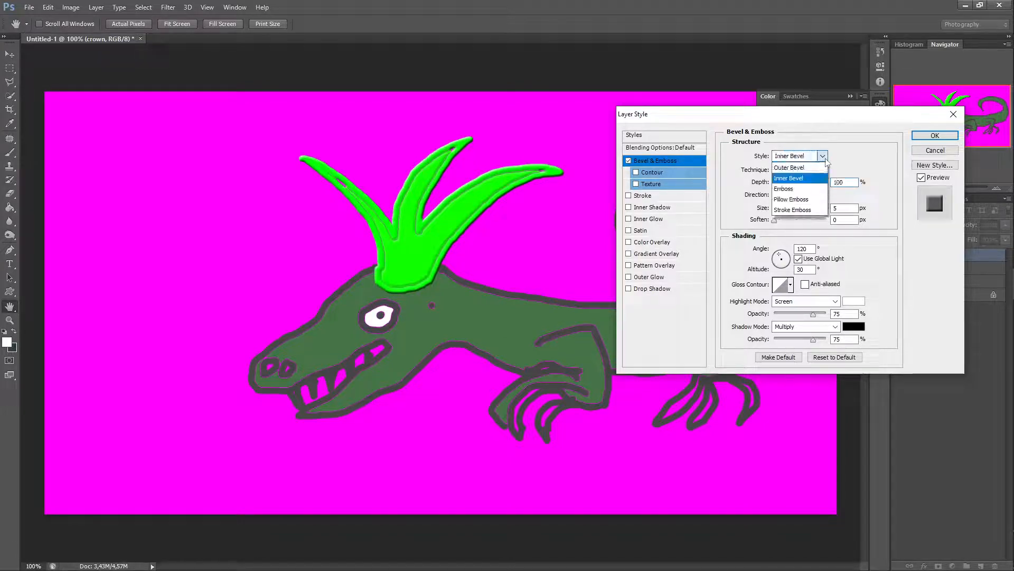
pyautogui.click(776, 168)
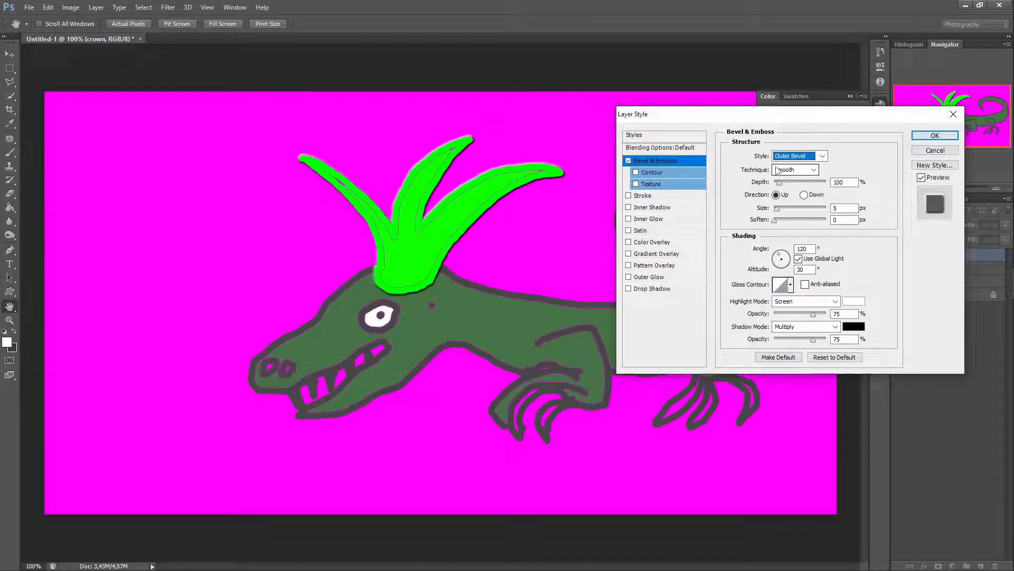
pyautogui.click(809, 156)
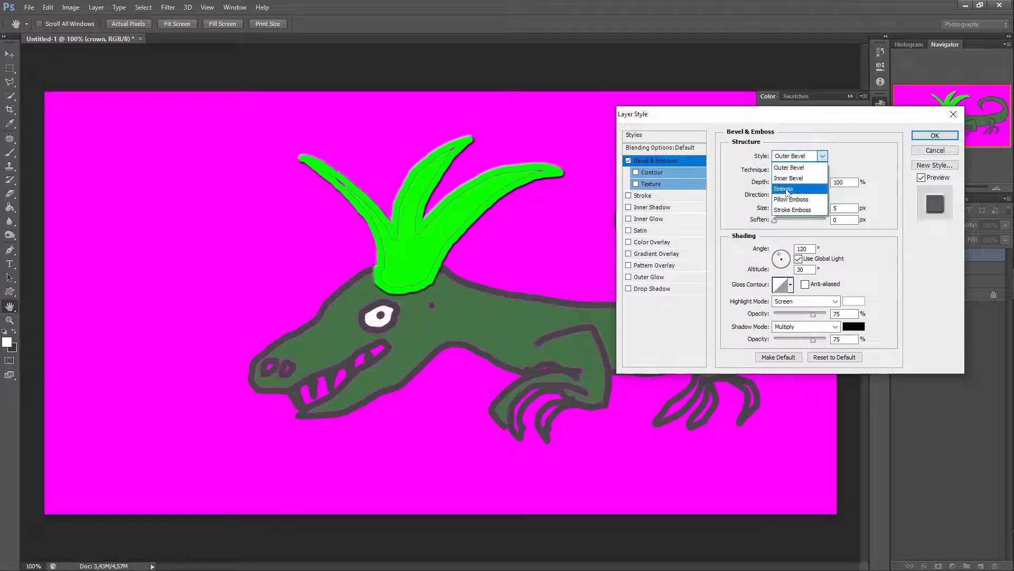
pyautogui.click(787, 189)
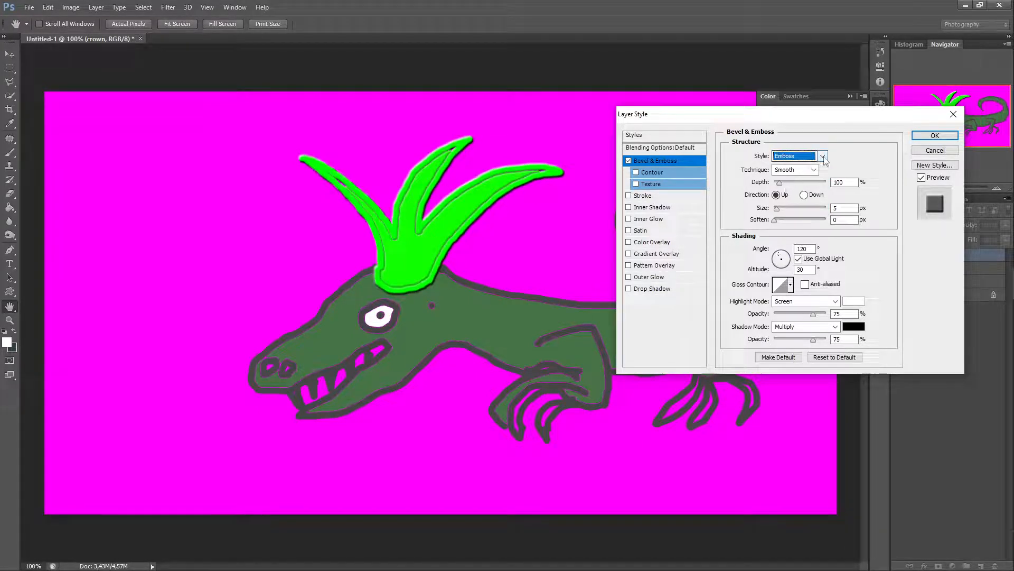
pyautogui.click(820, 156)
pyautogui.click(789, 199)
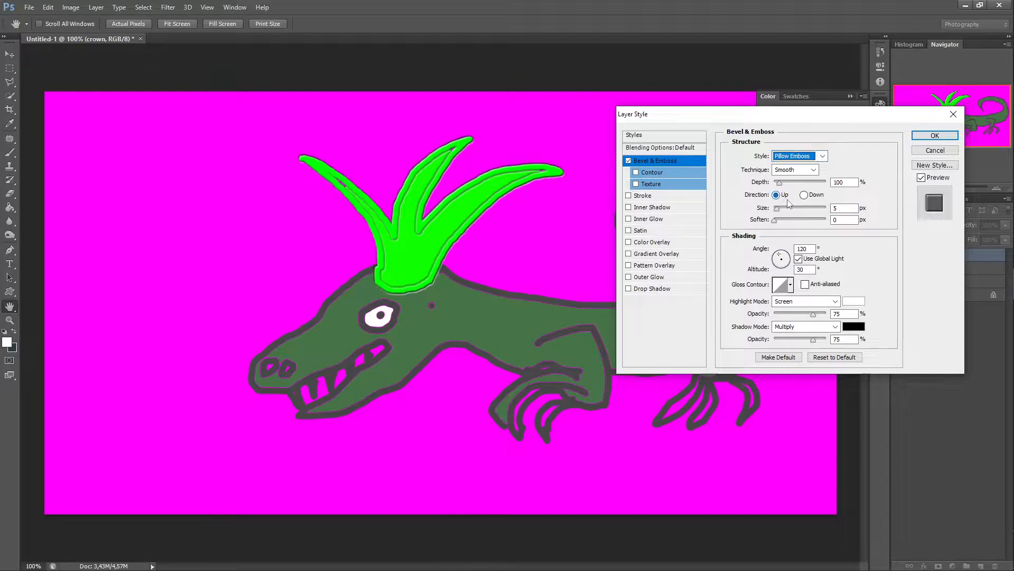
pyautogui.click(822, 156)
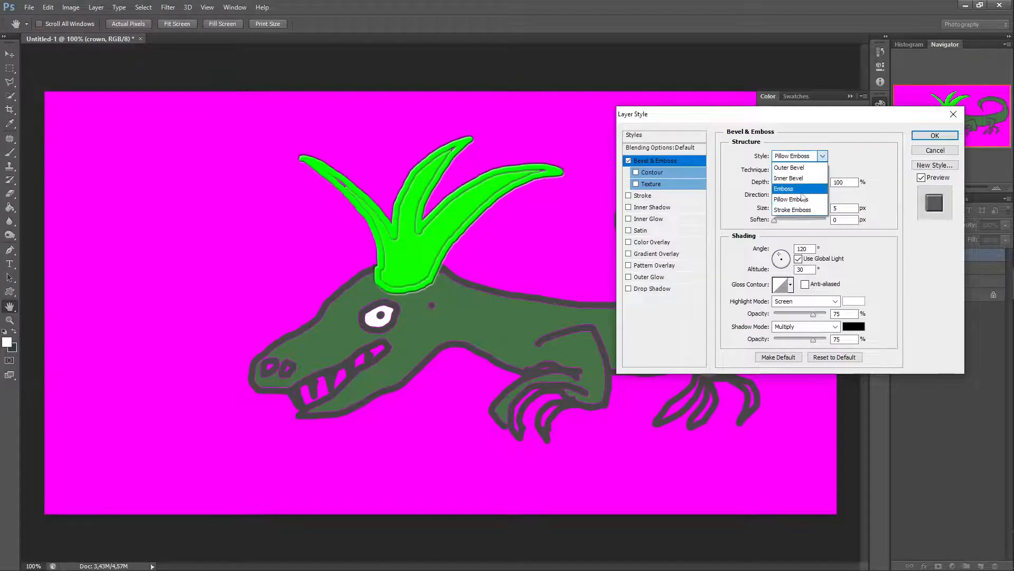
pyautogui.click(784, 209)
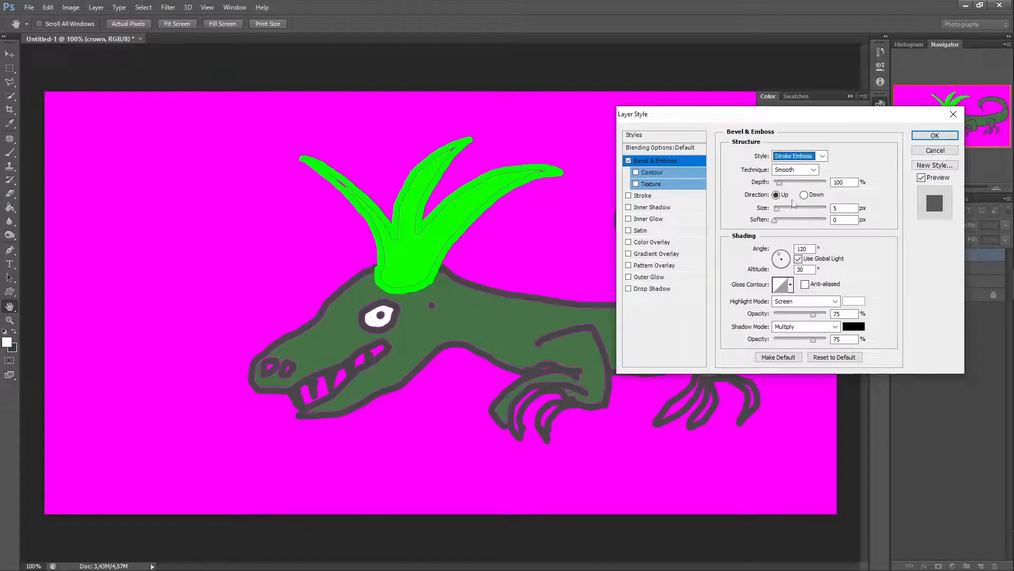
pyautogui.click(822, 157)
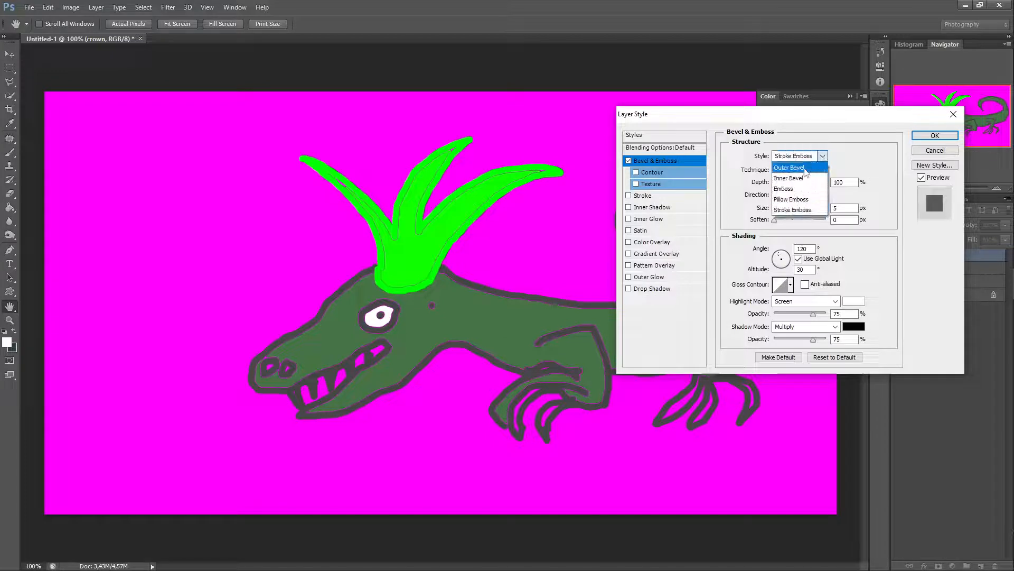
pyautogui.click(792, 178)
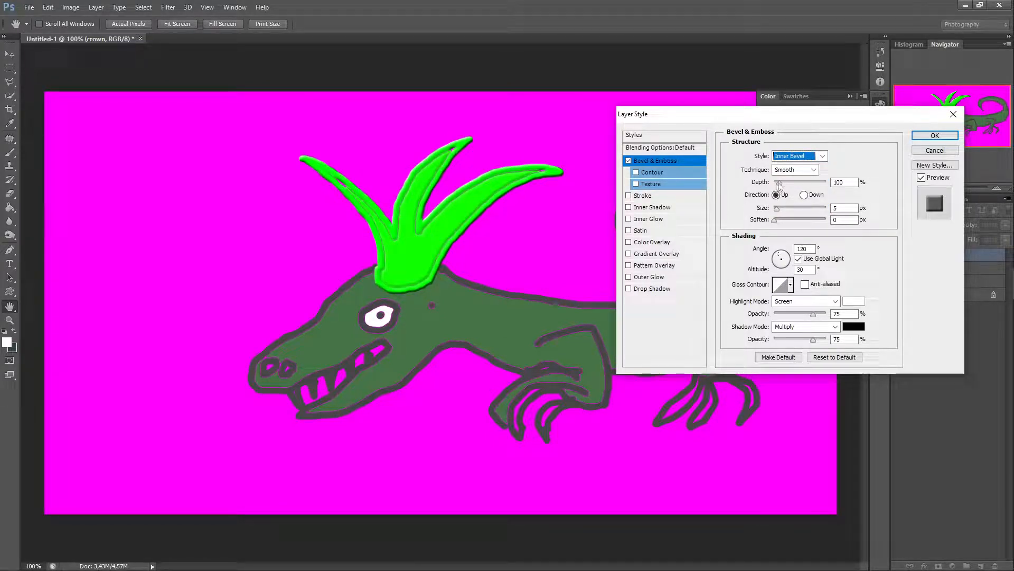
# Step: Preview the Chisel Hard and Chisel Soft techniques, returning to Smooth
pyautogui.click(800, 170)
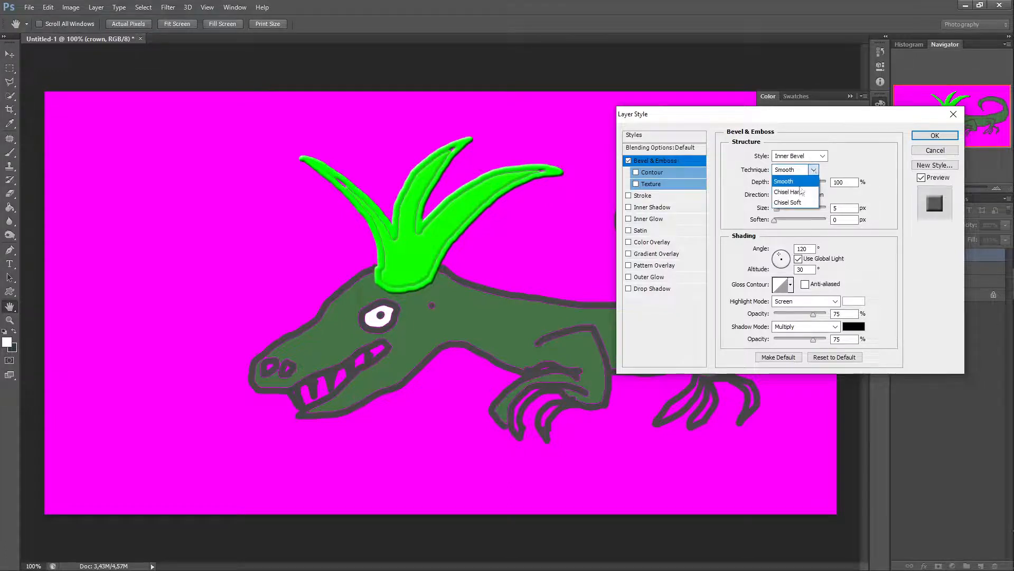
pyautogui.click(791, 193)
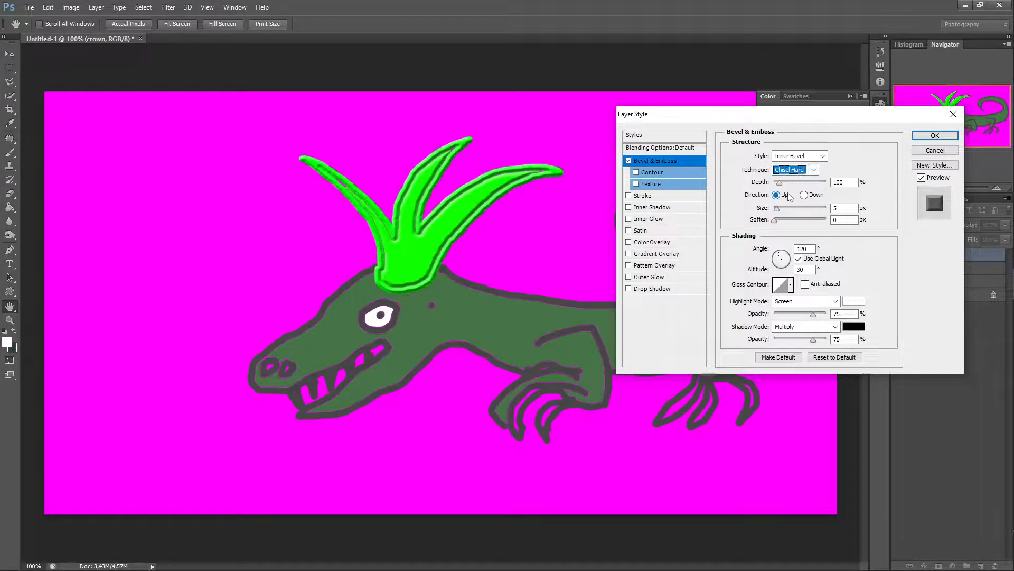
pyautogui.click(794, 170)
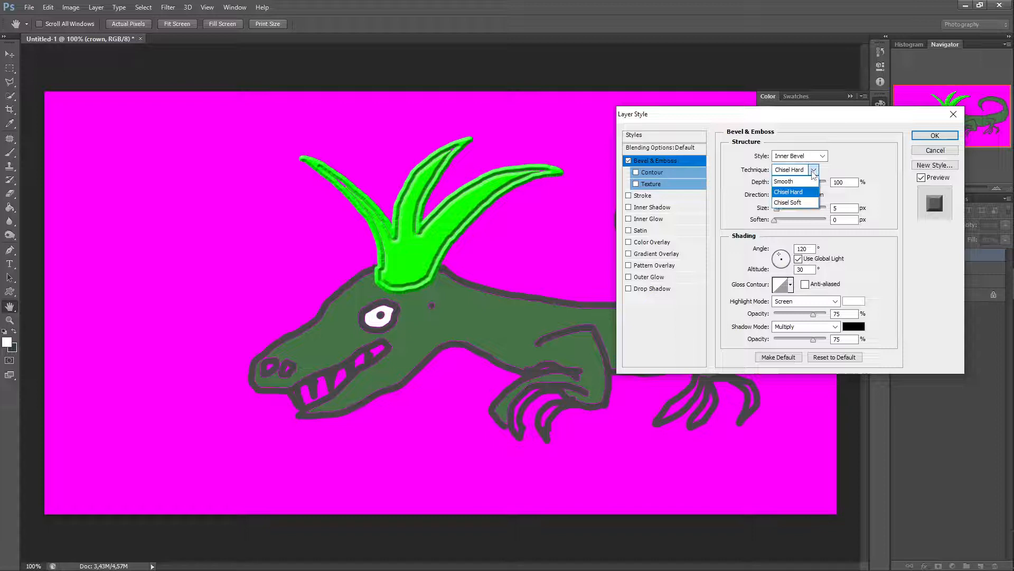
pyautogui.click(793, 204)
pyautogui.click(813, 170)
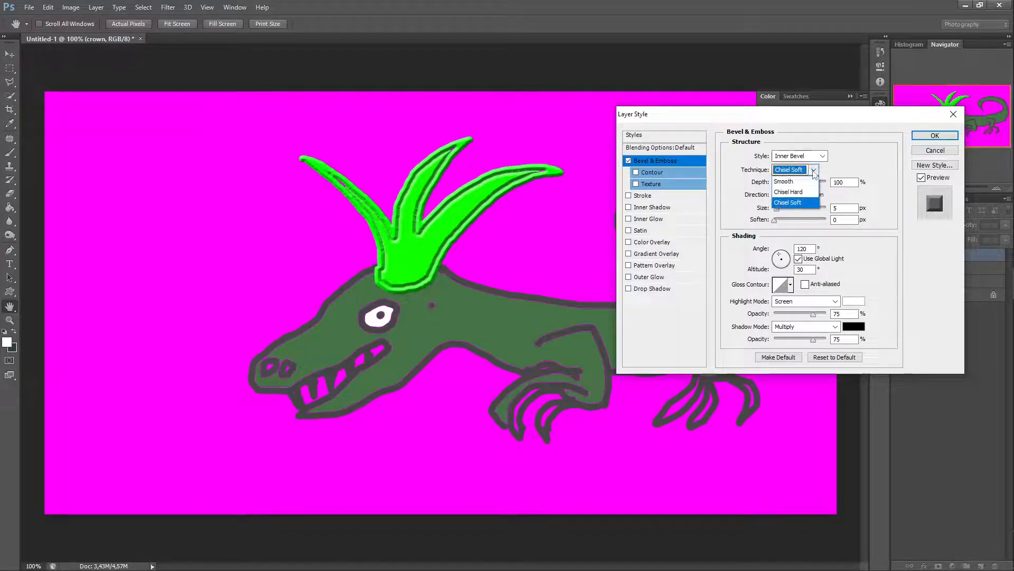
pyautogui.click(784, 182)
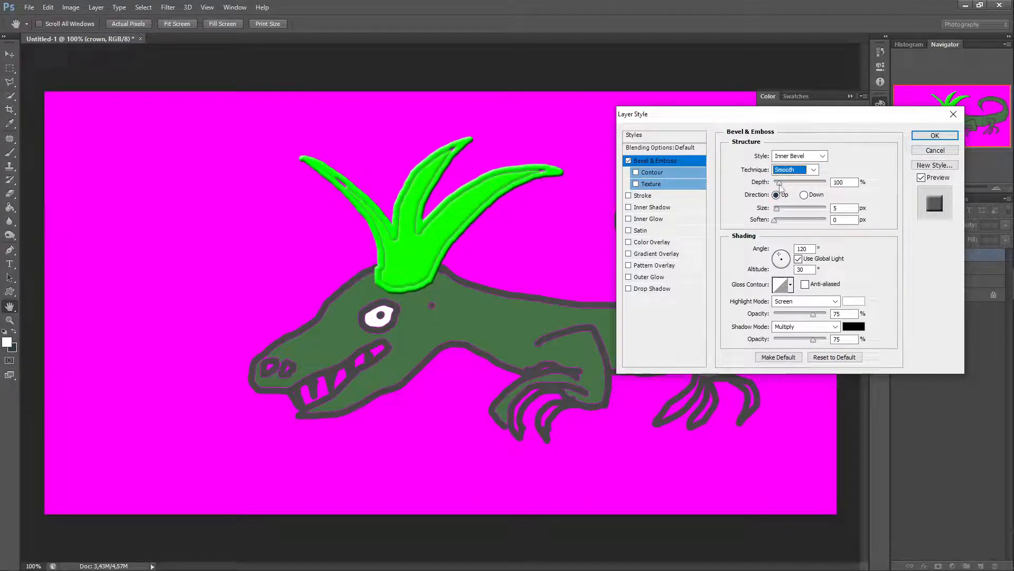
# Step: Set the bevel depth to 388% and switch the direction to Down and back to Up
pyautogui.press('Tab')
pyautogui.moveTo(781, 186); pyautogui.dragTo(796, 202)
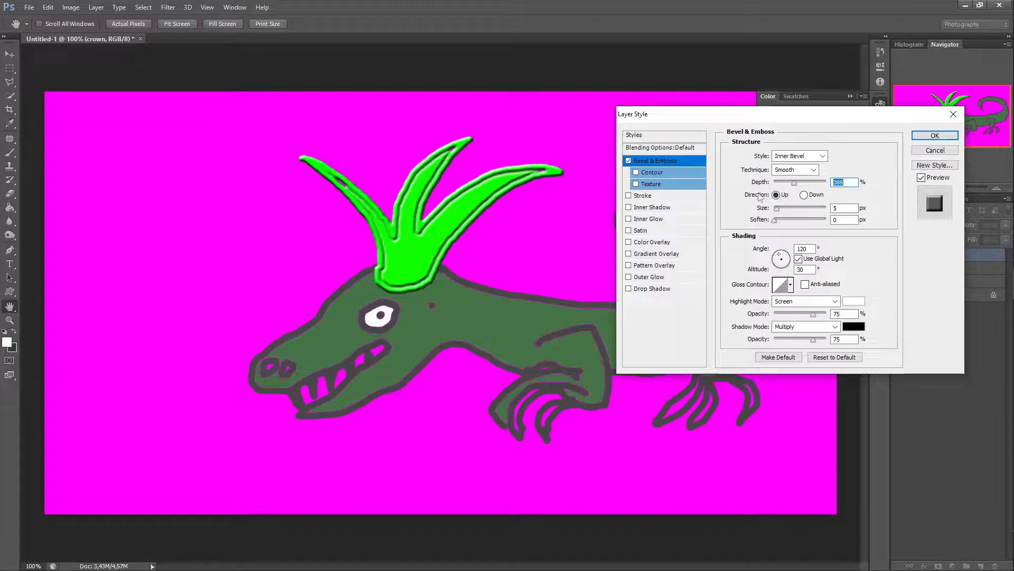
pyautogui.click(805, 195)
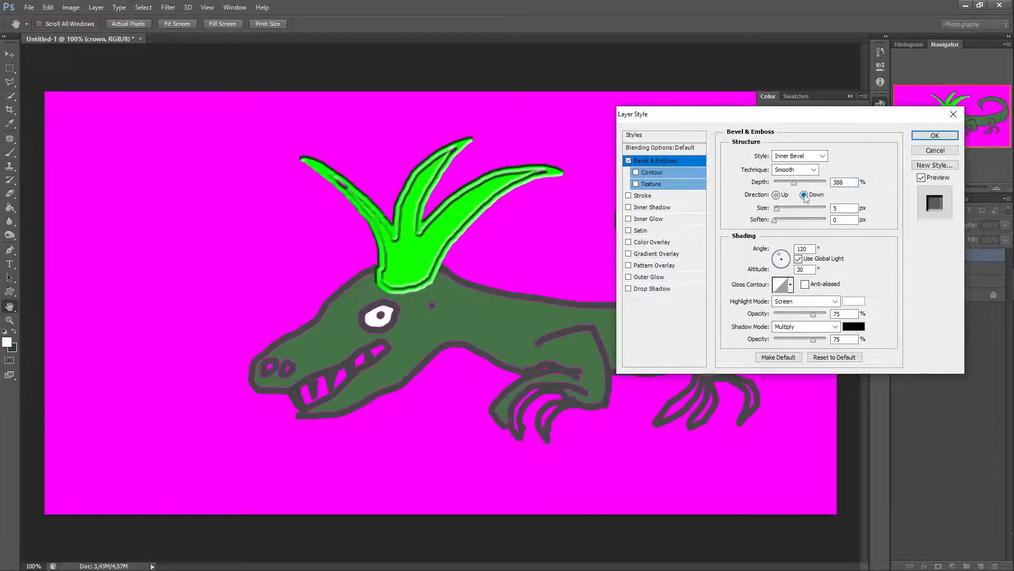
pyautogui.click(776, 195)
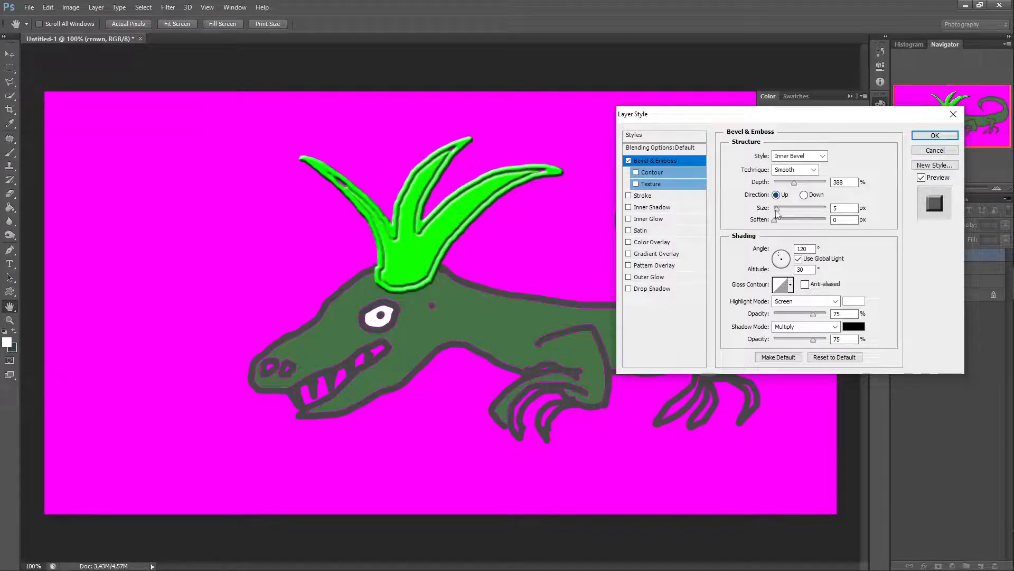
# Step: Set the bevel size to 32 px and the shading angle to 117° with altitude 53°
pyautogui.moveTo(776, 209); pyautogui.dragTo(779, 230)
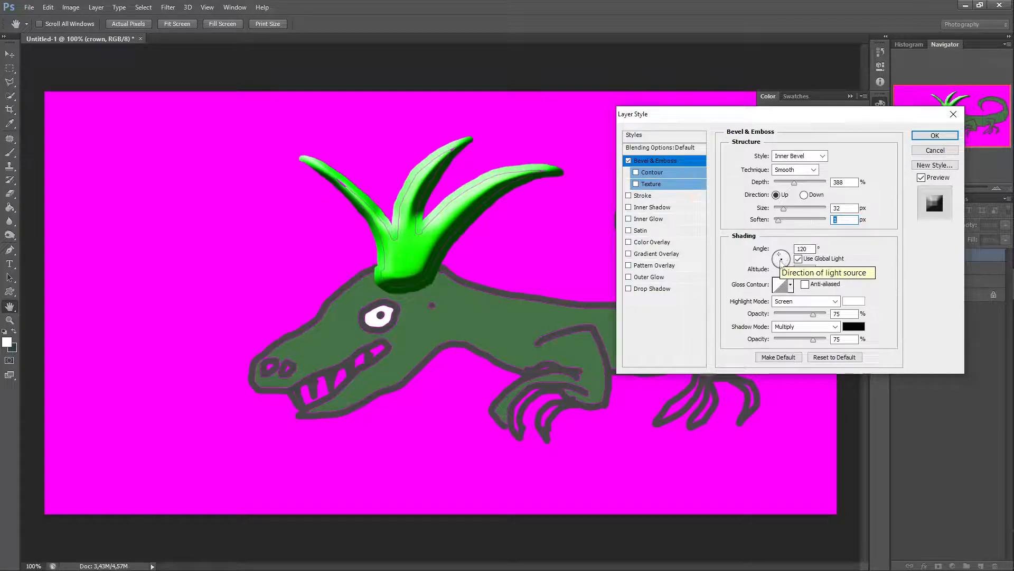
pyautogui.moveTo(780, 255)
pyautogui.mouseDown()
pyautogui.moveTo(779, 271)
pyautogui.moveTo(774, 258)
pyautogui.moveTo(782, 260)
pyautogui.mouseUp()
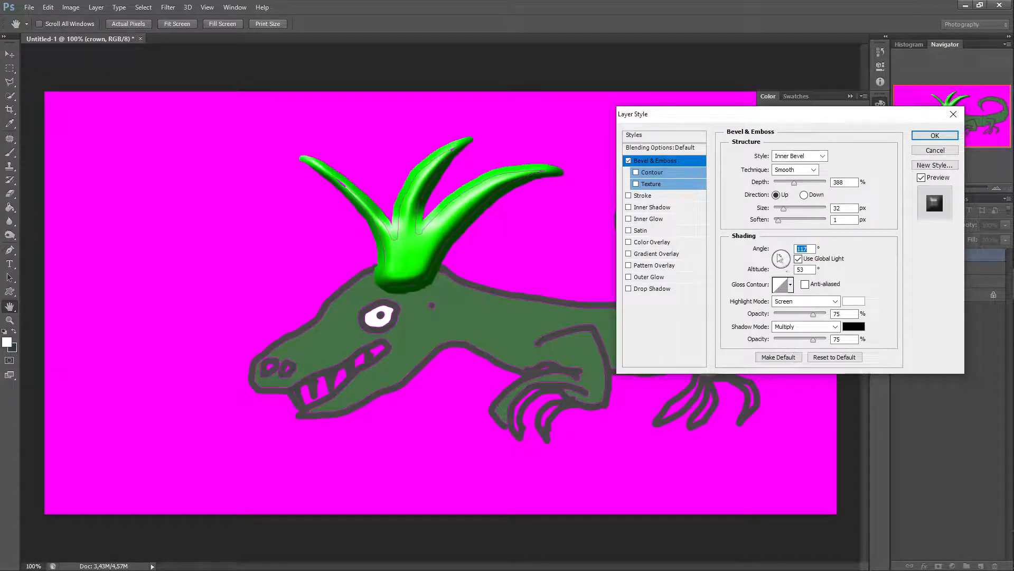
# Step: Pick a gloss contour for the bevel from the contour presets
pyautogui.click(791, 285)
pyautogui.click(753, 310)
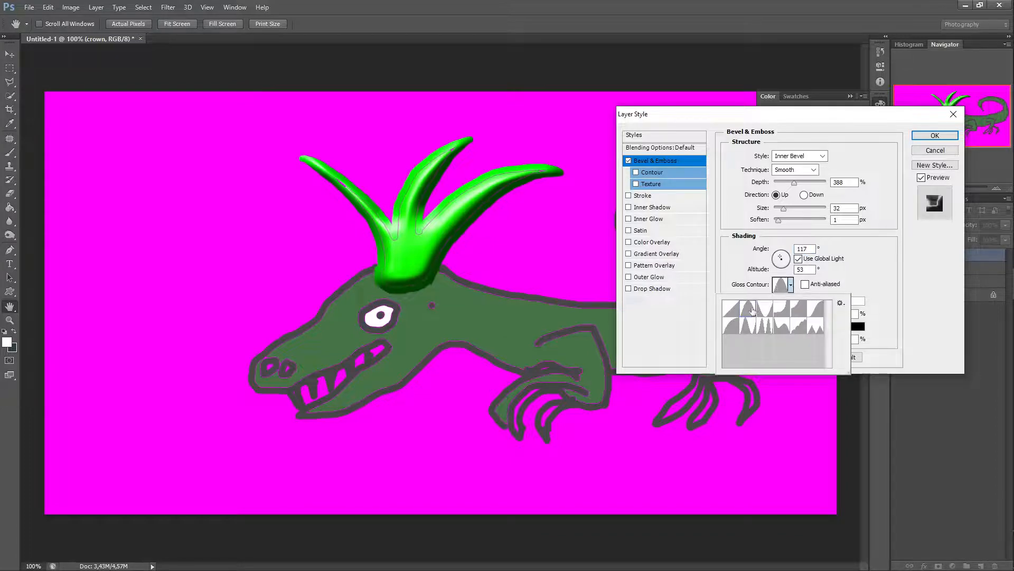
pyautogui.click(738, 332)
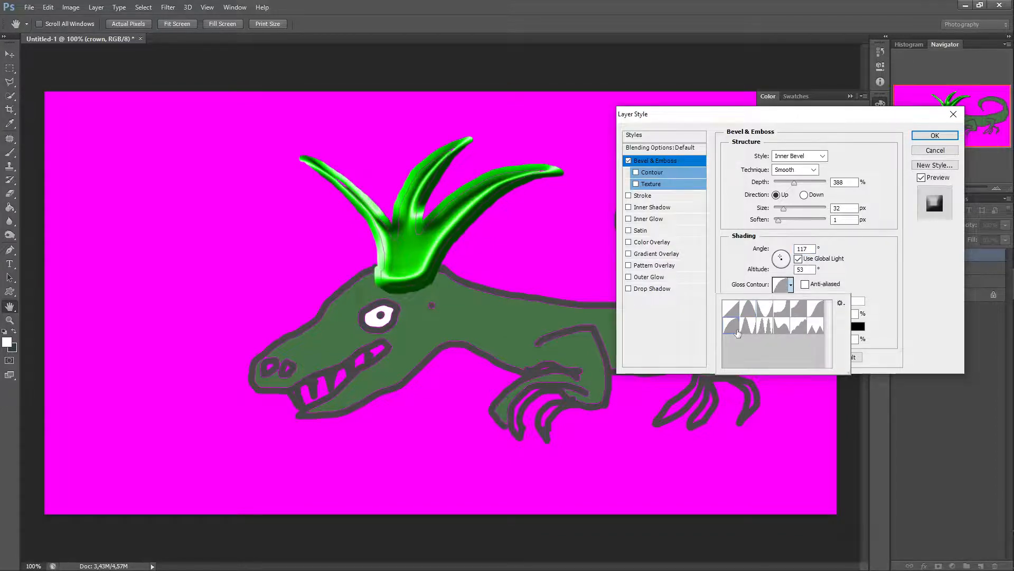
# Step: Apply the chosen gloss contour preset and toggle Use Global Light off and back on
pyautogui.click(751, 313)
pyautogui.click(799, 260)
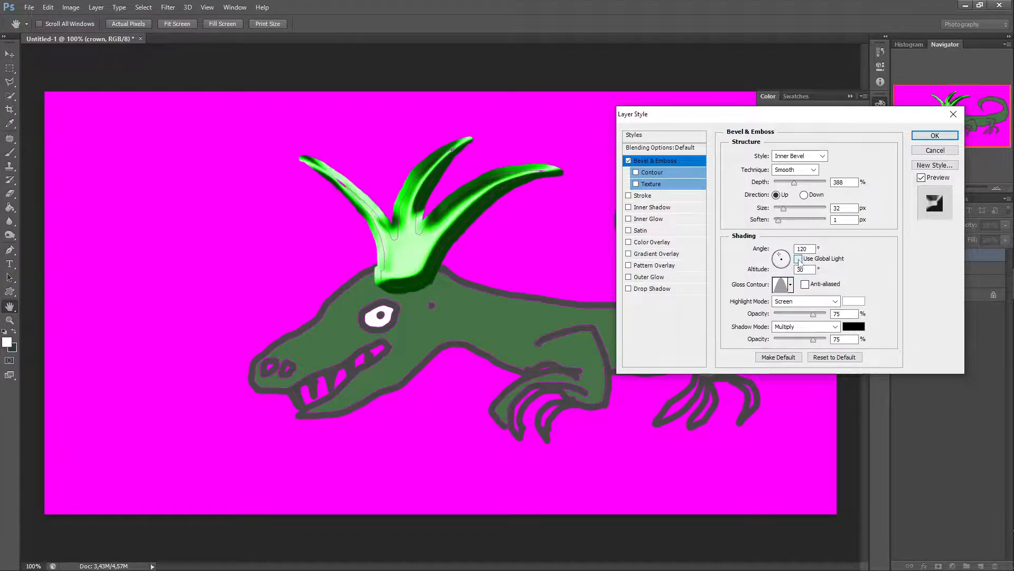
pyautogui.click(798, 259)
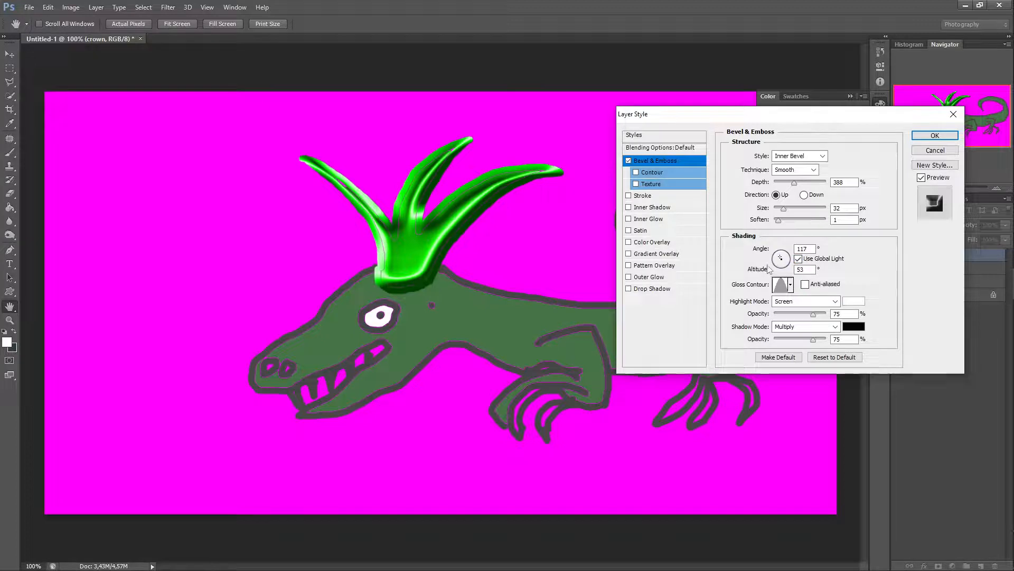
# Step: Open the bevel's Contour settings and toggle the Contour option repeatedly, leaving it enabled
pyautogui.click(669, 173)
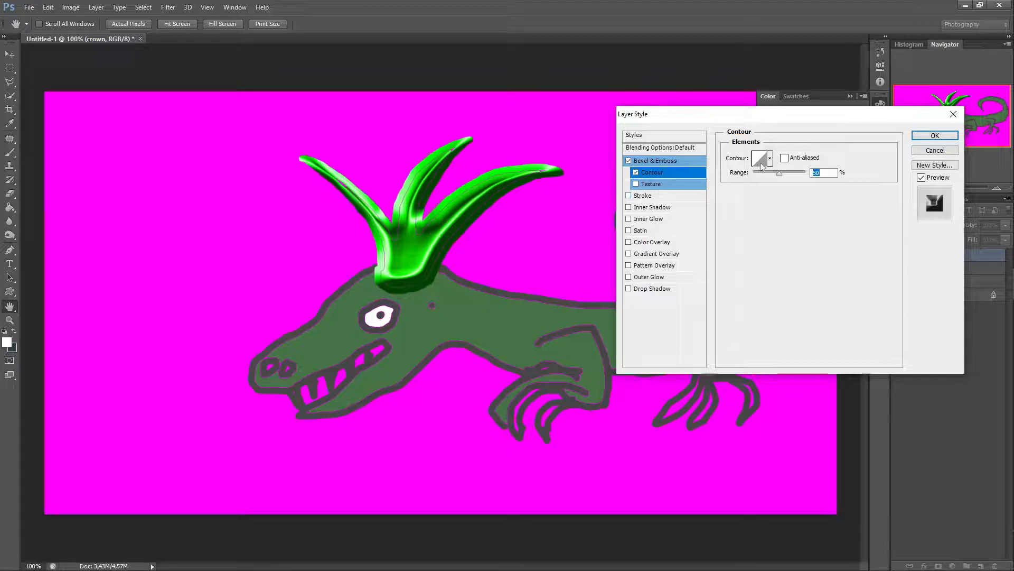
pyautogui.click(636, 172)
pyautogui.click(636, 172)
pyautogui.click(636, 172)
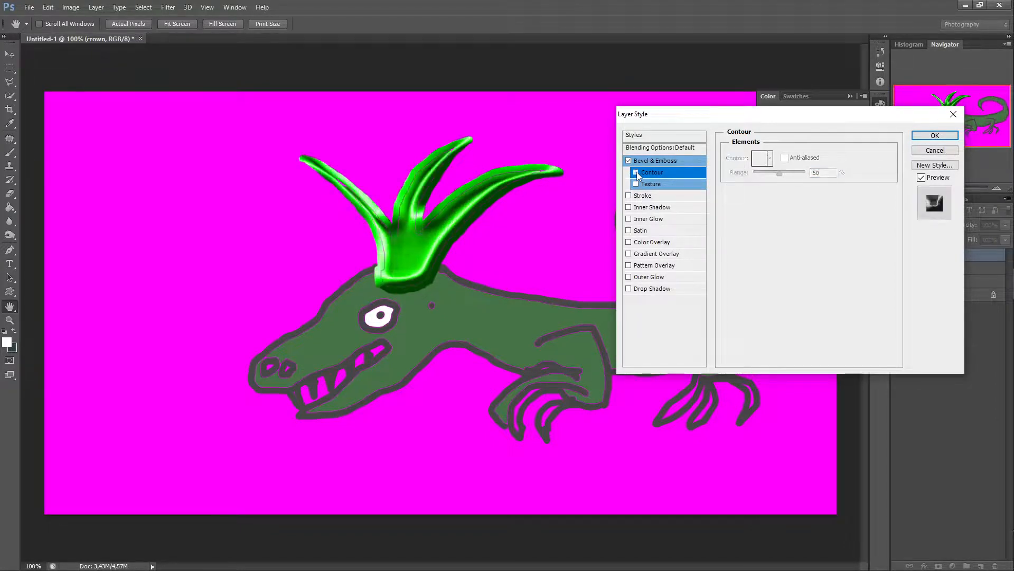
pyautogui.click(636, 172)
pyautogui.click(636, 172)
pyautogui.click(636, 172)
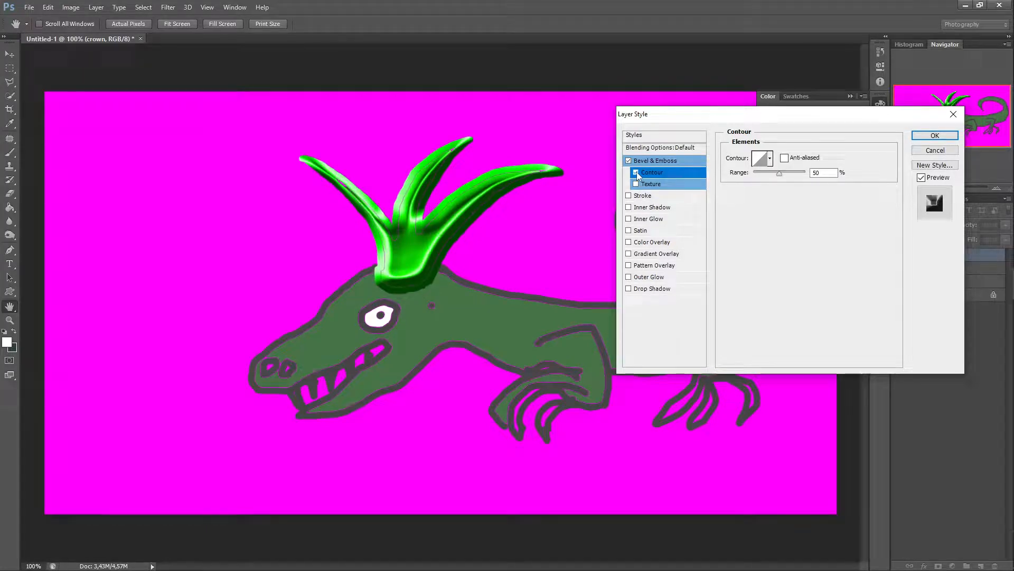
# Step: Preview several contour presets, settle on the linear contour, and adjust the contour range slider
pyautogui.click(770, 159)
pyautogui.click(750, 188)
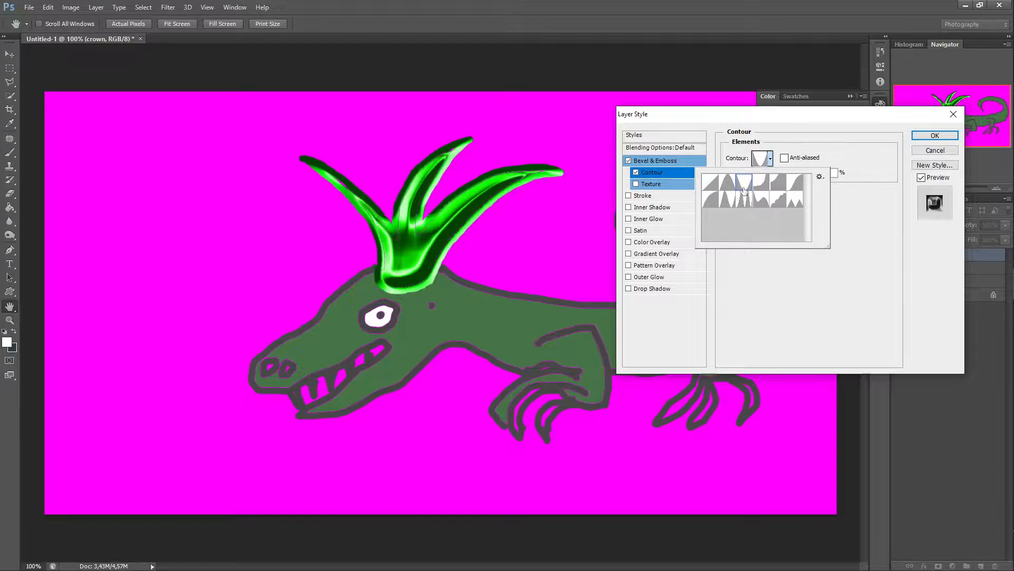
pyautogui.click(712, 206)
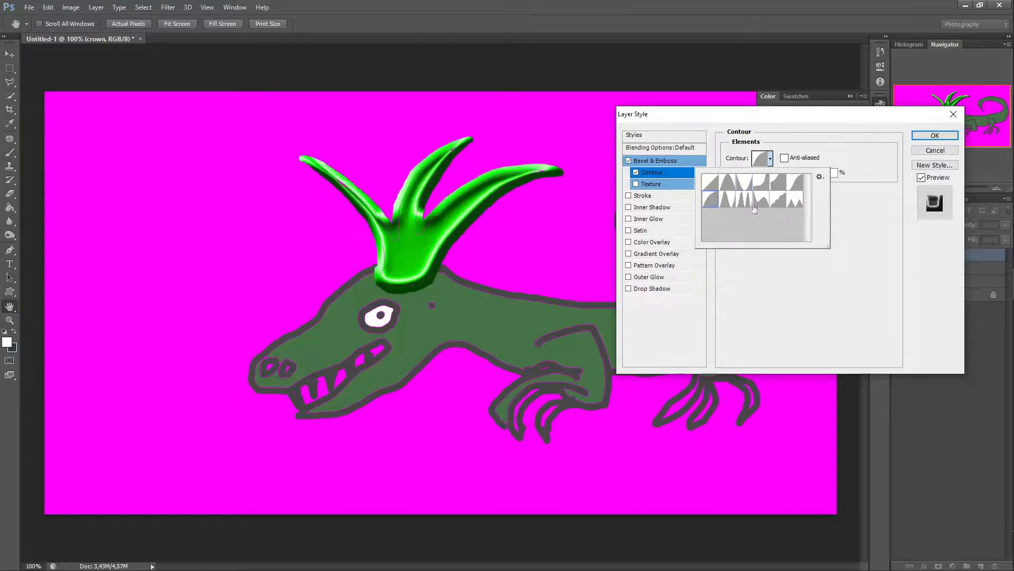
pyautogui.click(797, 201)
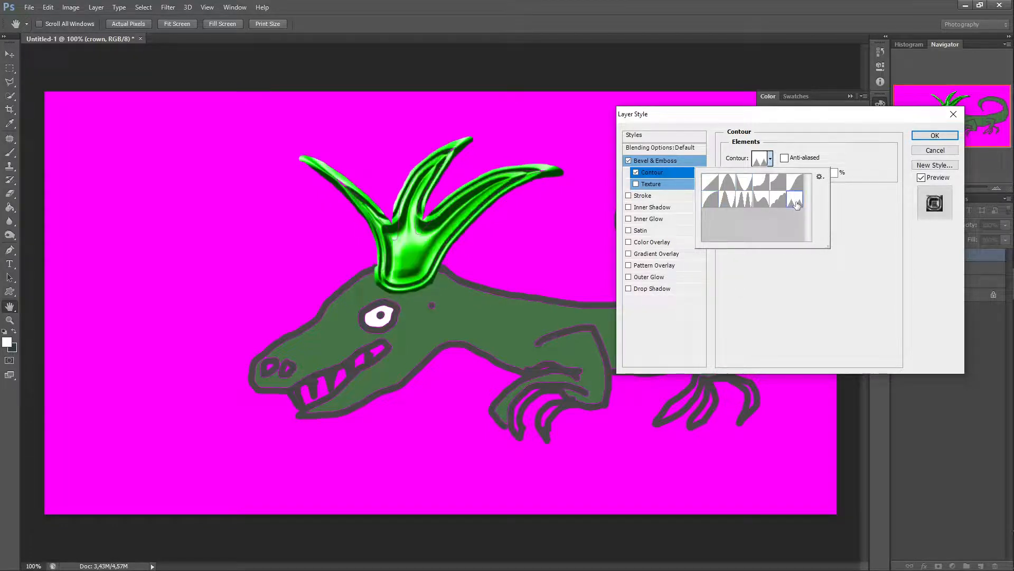
pyautogui.click(714, 189)
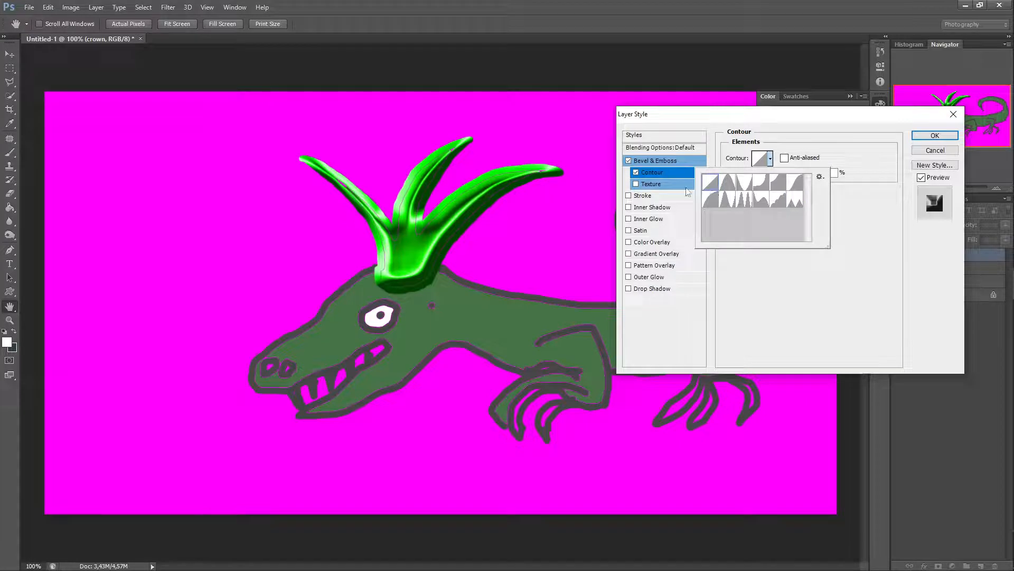
pyautogui.click(855, 225)
pyautogui.moveTo(784, 177)
pyautogui.mouseDown()
pyautogui.moveTo(754, 176)
pyautogui.moveTo(777, 195)
pyautogui.mouseUp()
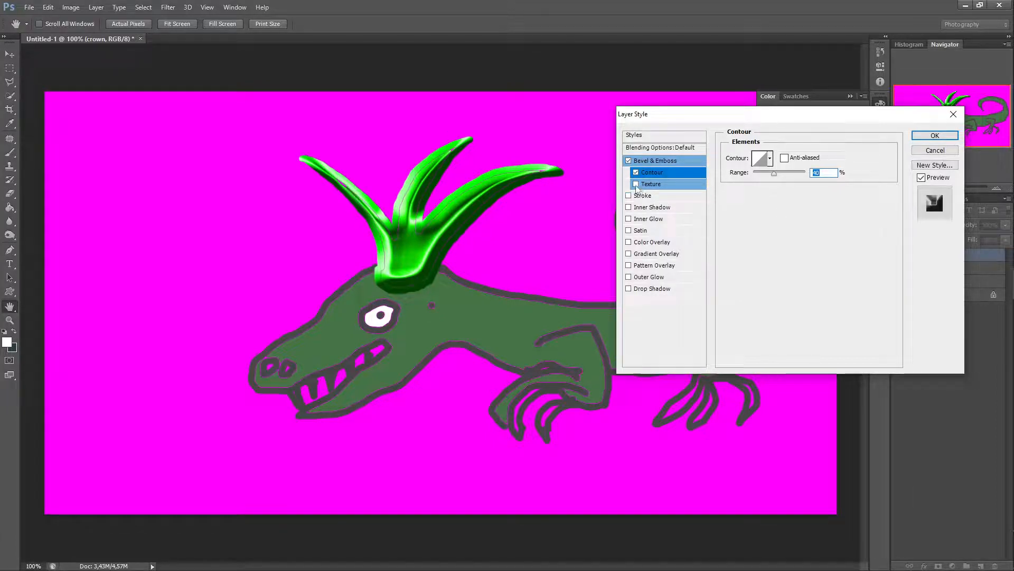
# Step: Enable Texture, preview a few patterns on the crown, then disable Texture again
pyautogui.click(636, 184)
pyautogui.click(657, 186)
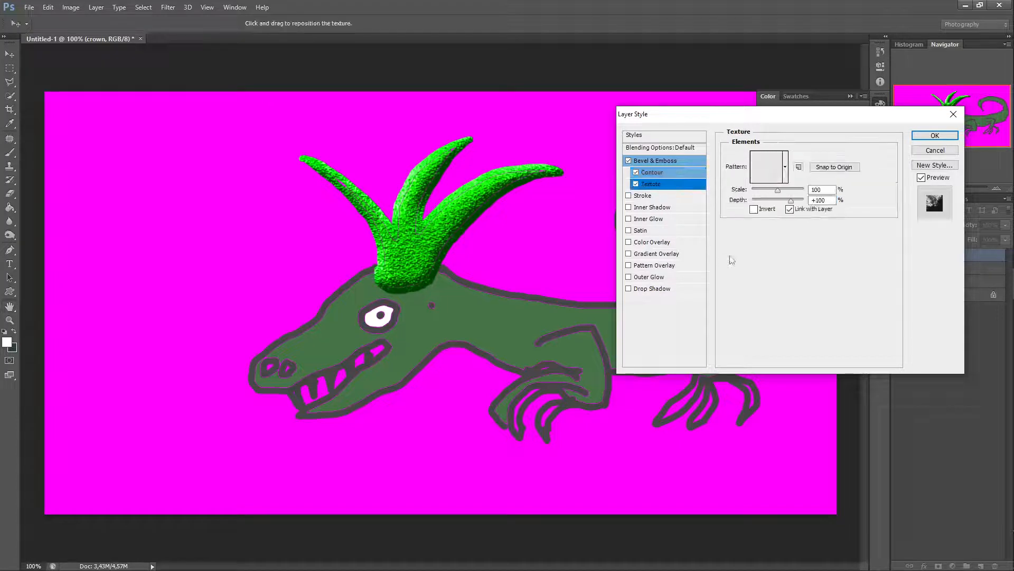
pyautogui.click(786, 167)
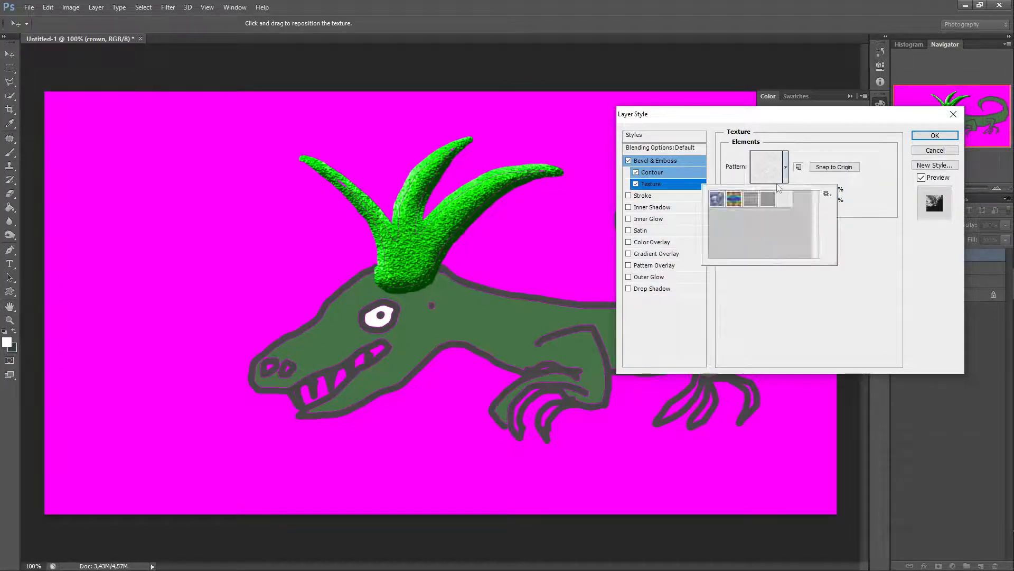
pyautogui.click(737, 201)
pyautogui.click(719, 204)
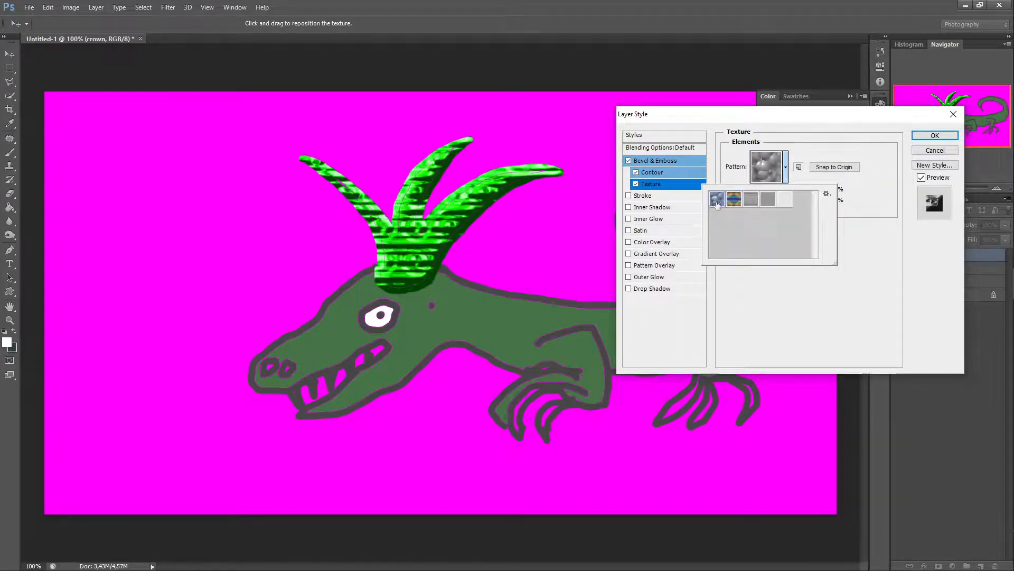
pyautogui.click(785, 202)
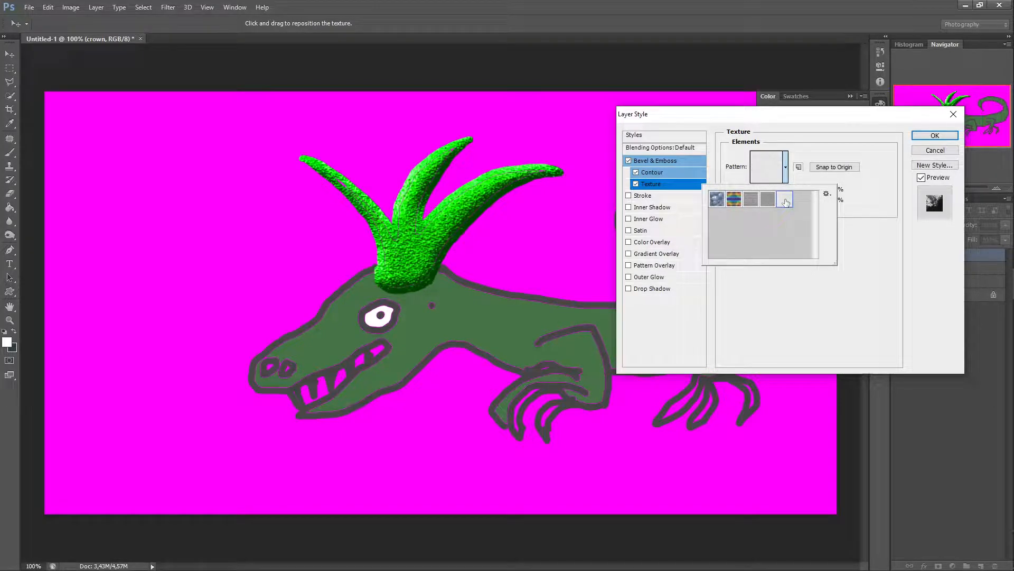
pyautogui.click(636, 184)
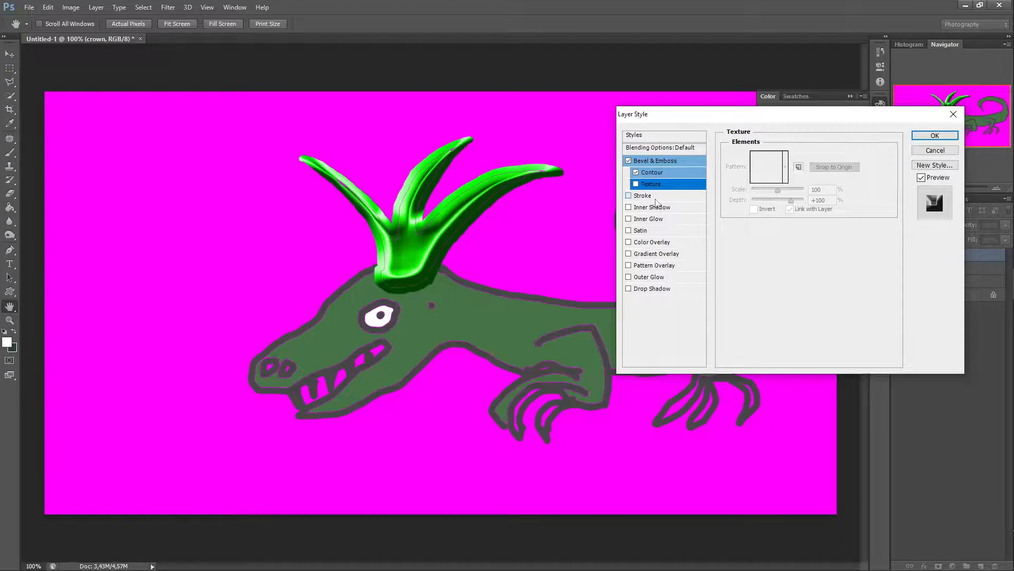
# Step: Add a Stroke effect to the crown and set its size to 21 px
pyautogui.click(653, 196)
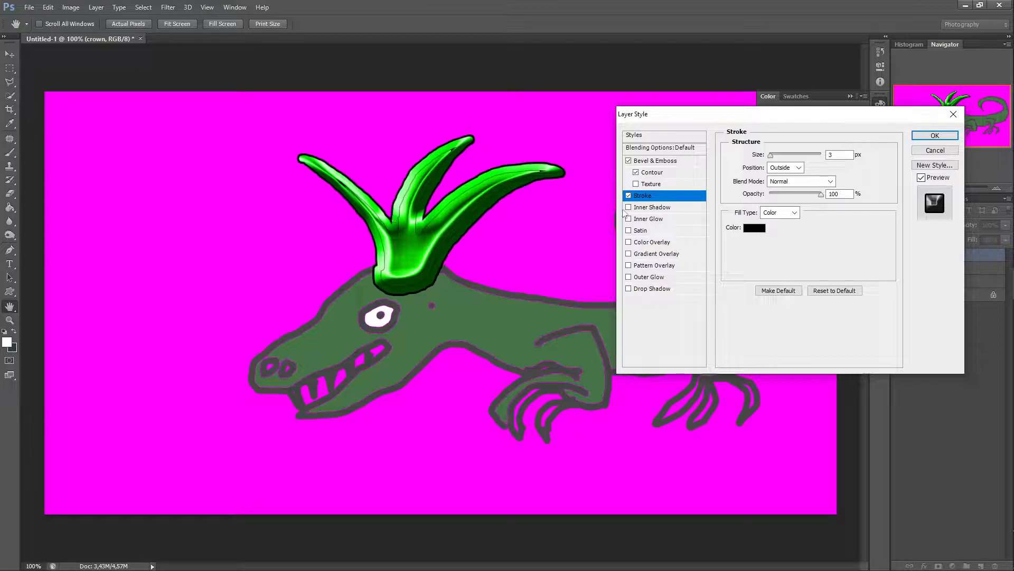
pyautogui.click(628, 196)
pyautogui.click(628, 196)
pyautogui.moveTo(771, 155)
pyautogui.mouseDown()
pyautogui.moveTo(791, 162)
pyautogui.moveTo(777, 156)
pyautogui.mouseUp()
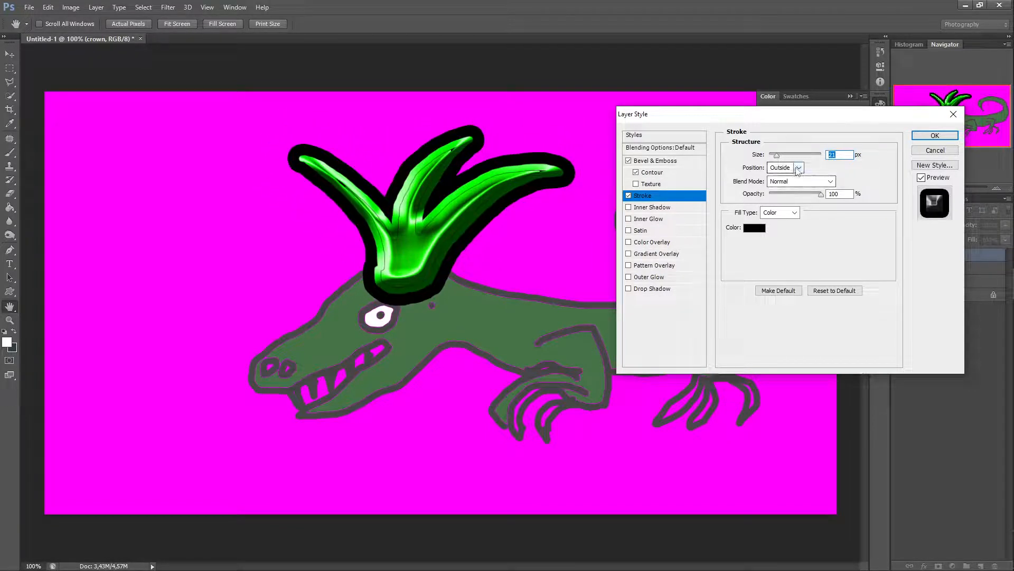
# Step: Preview the Inside and Center stroke positions, returning to Outside
pyautogui.click(798, 168)
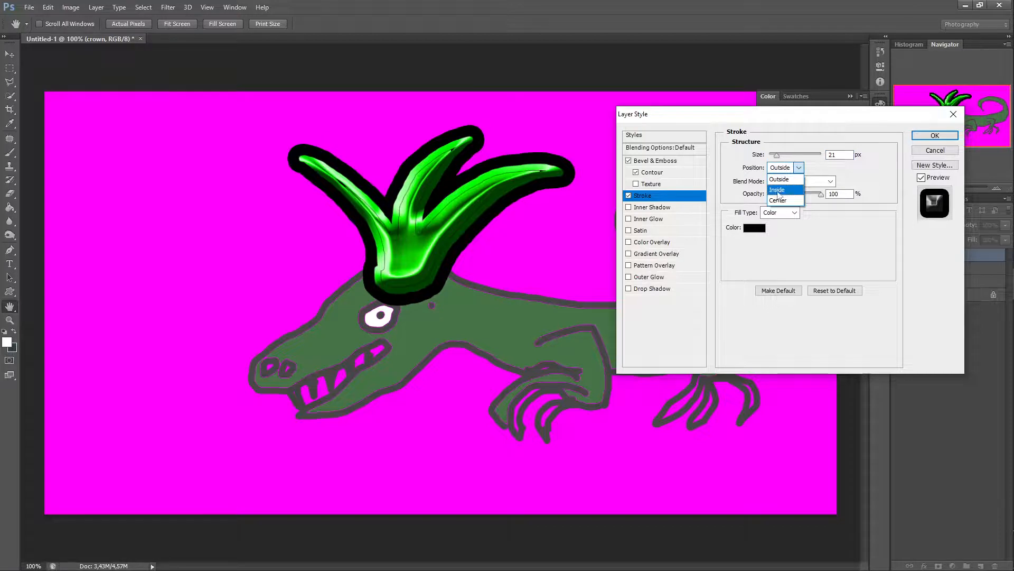
pyautogui.click(777, 191)
pyautogui.click(798, 168)
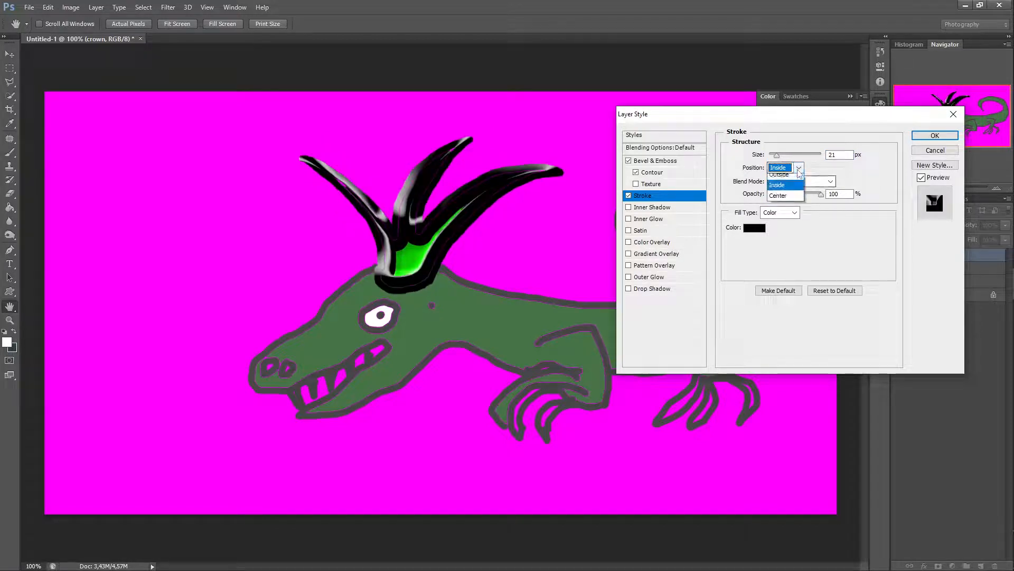
pyautogui.click(778, 195)
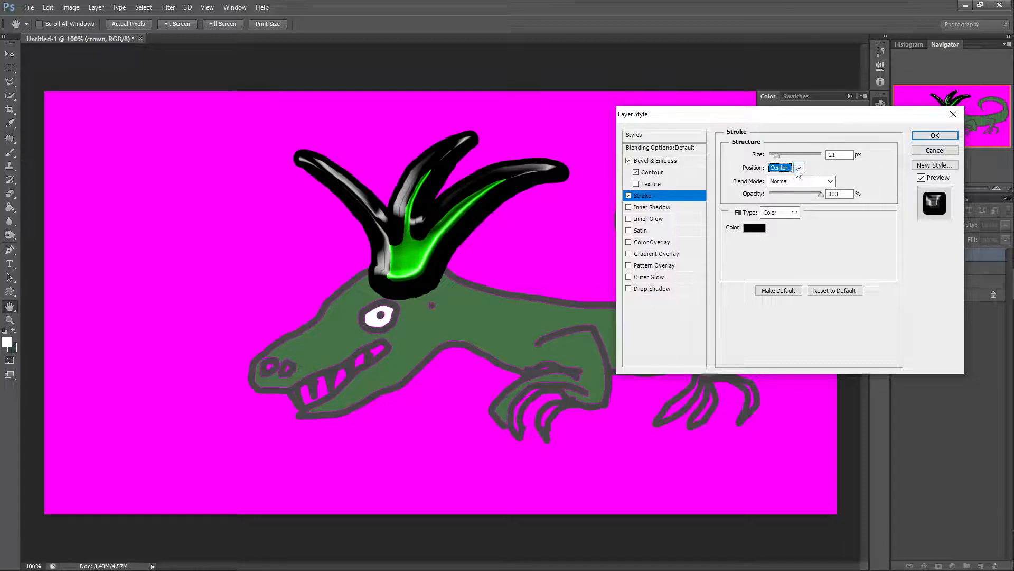
pyautogui.click(790, 171)
pyautogui.click(787, 178)
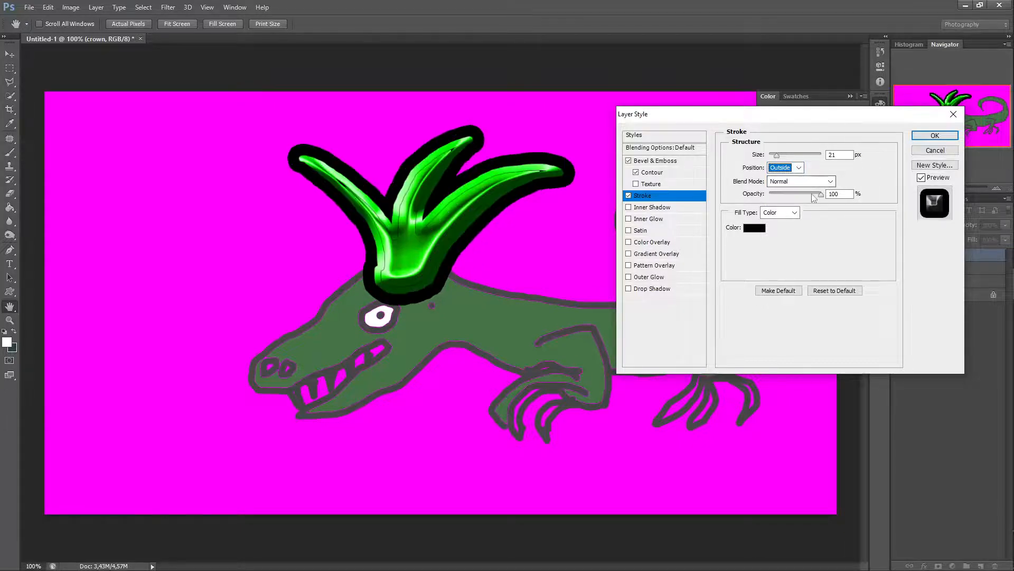
# Step: Try red, blue and yellow-green stroke colours in the Color Picker, then cancel it
pyautogui.moveTo(820, 194)
pyautogui.mouseDown()
pyautogui.moveTo(785, 196)
pyautogui.moveTo(840, 204)
pyautogui.mouseUp()
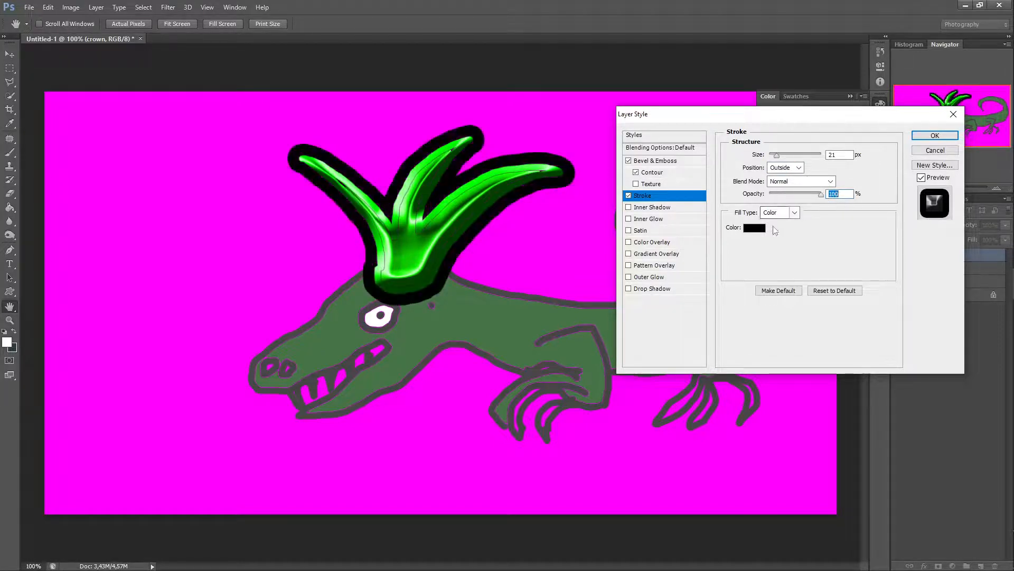
pyautogui.click(755, 228)
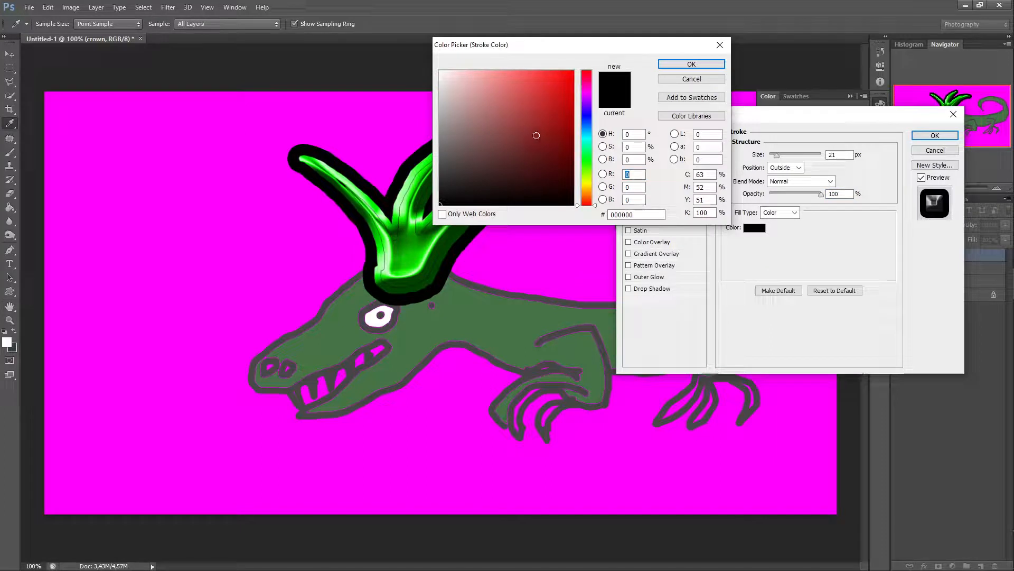
pyautogui.click(545, 86)
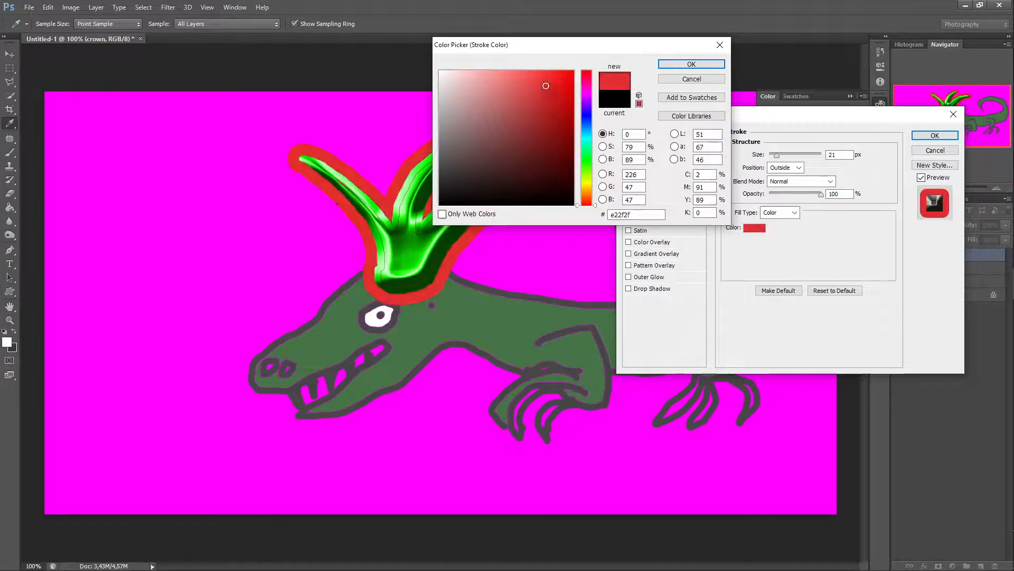
pyautogui.click(587, 117)
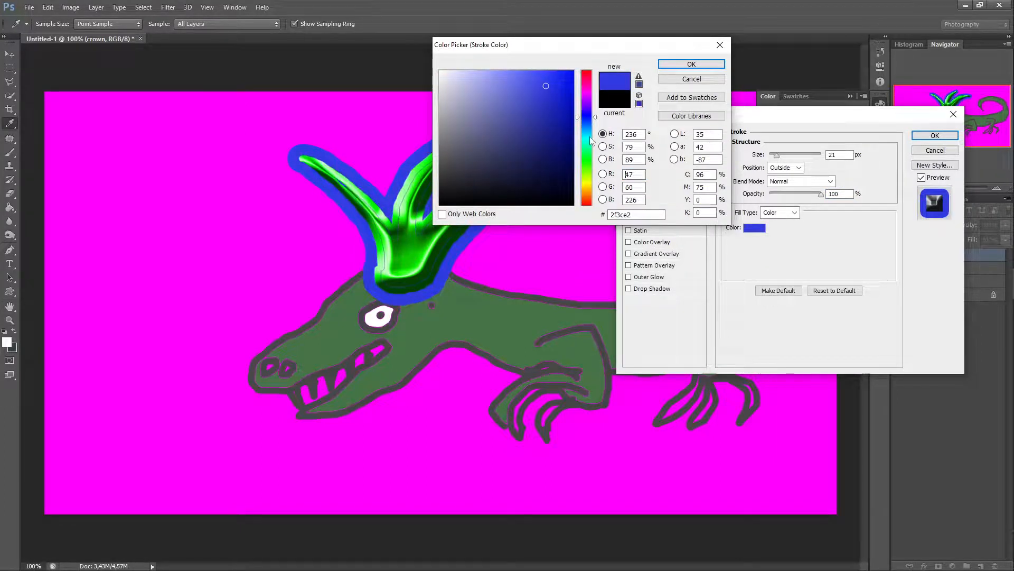
pyautogui.click(587, 180)
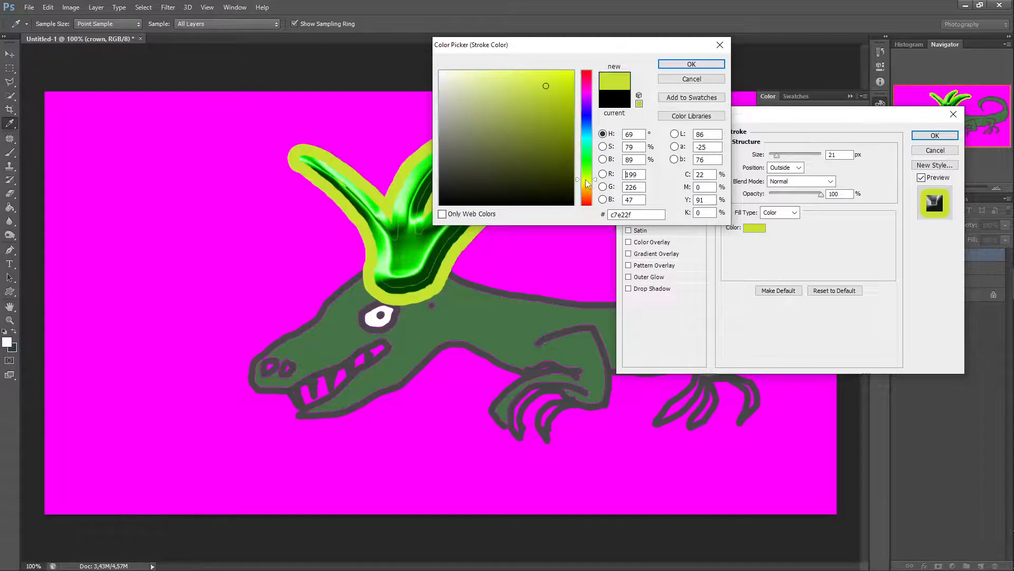
pyautogui.click(691, 80)
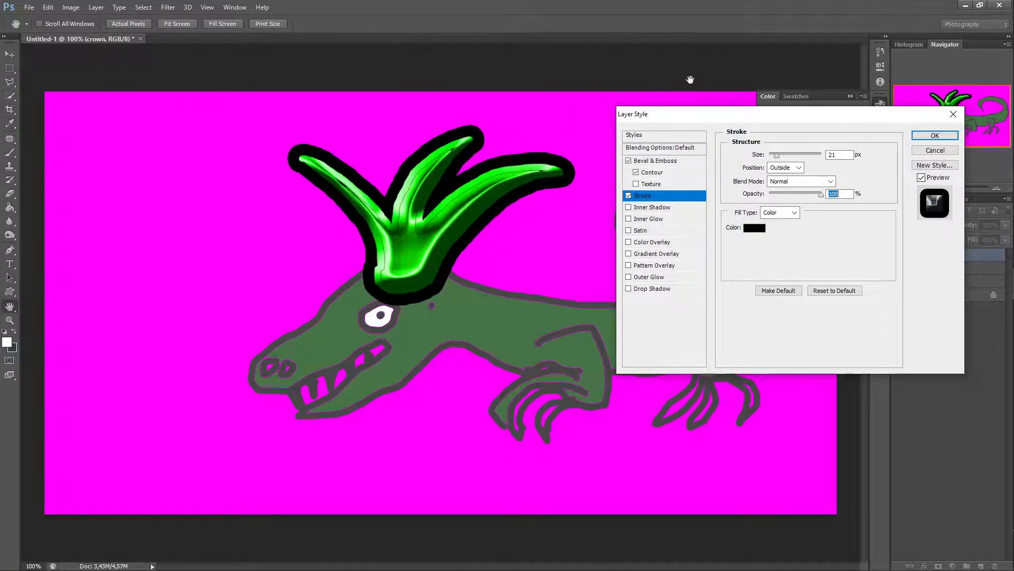
# Step: Disable the stroke and toggle Inner Shadow and Inner Glow on and off
pyautogui.click(629, 196)
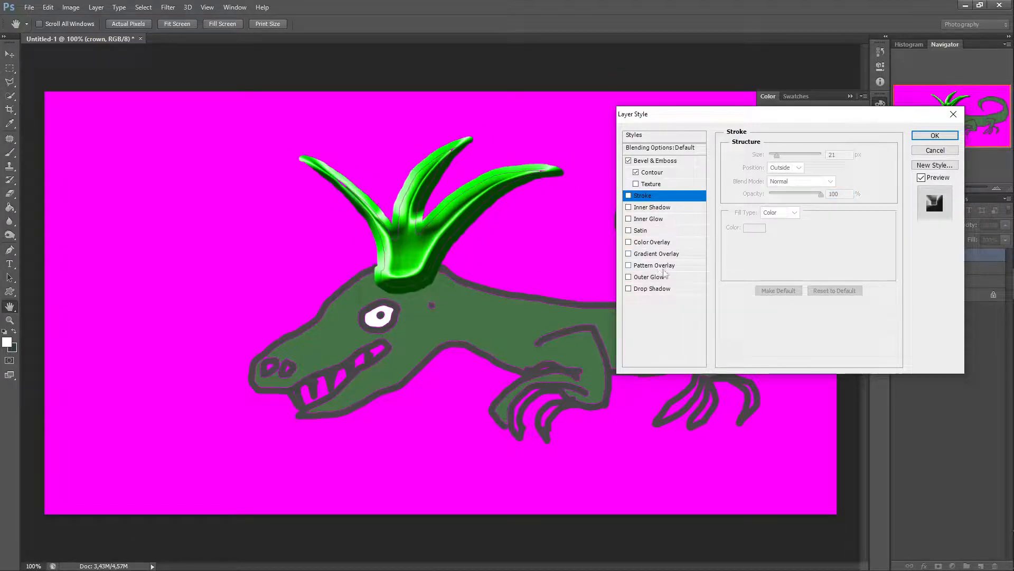
pyautogui.click(628, 208)
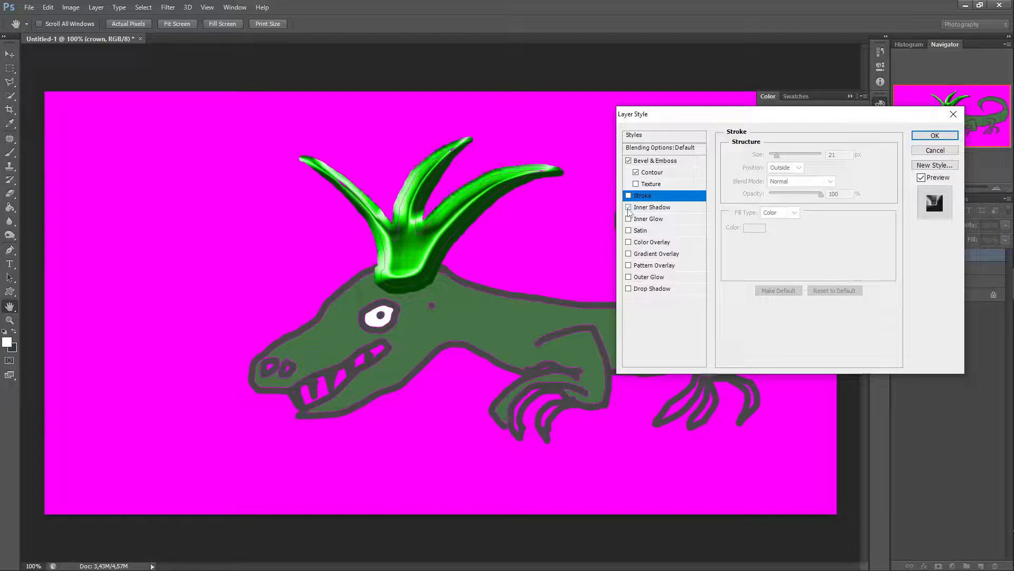
pyautogui.click(629, 207)
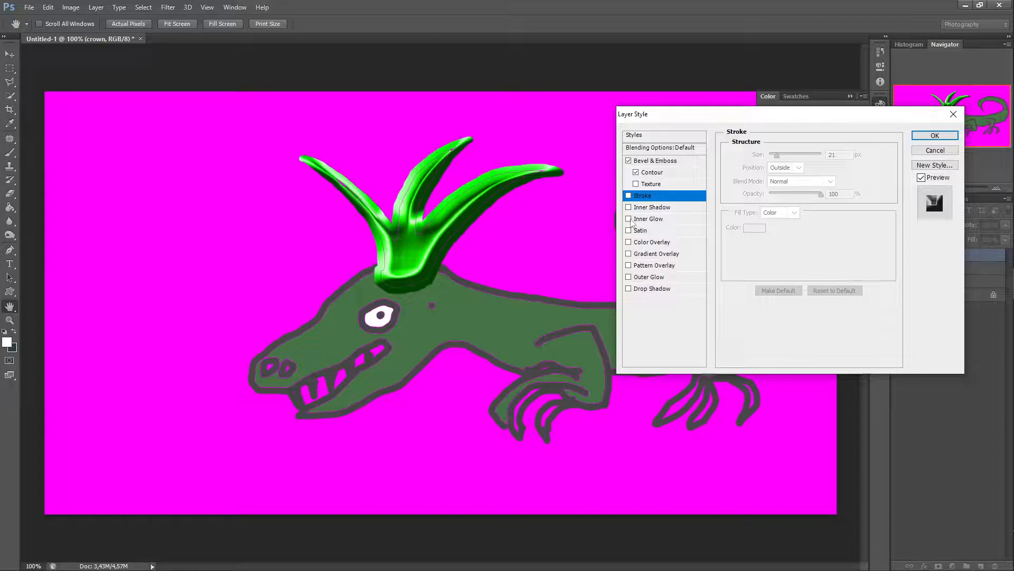
pyautogui.click(630, 219)
pyautogui.click(629, 219)
# Step: Enable Satin, set its colour to red, then turn Satin off again
pyautogui.click(628, 231)
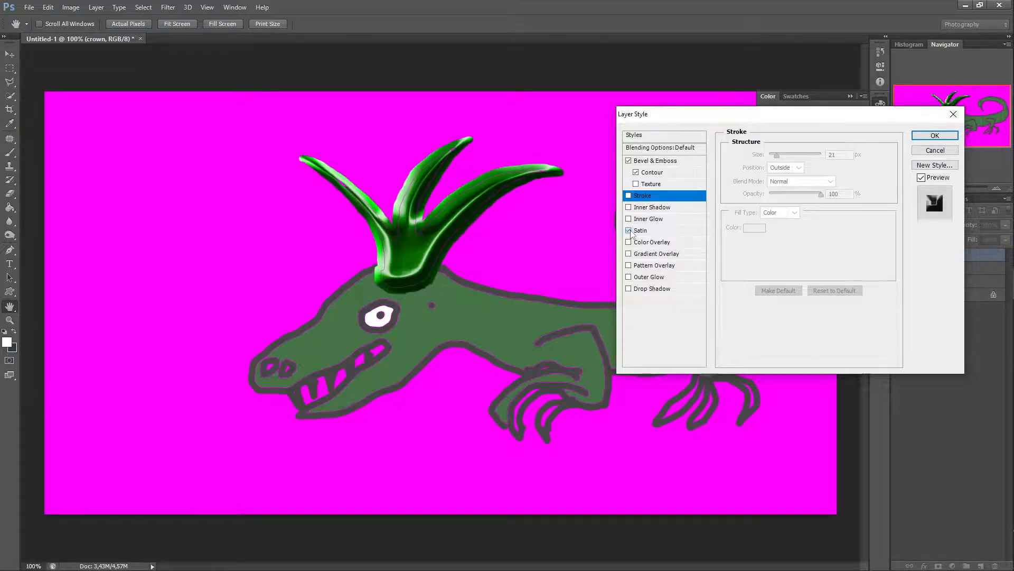
pyautogui.click(641, 231)
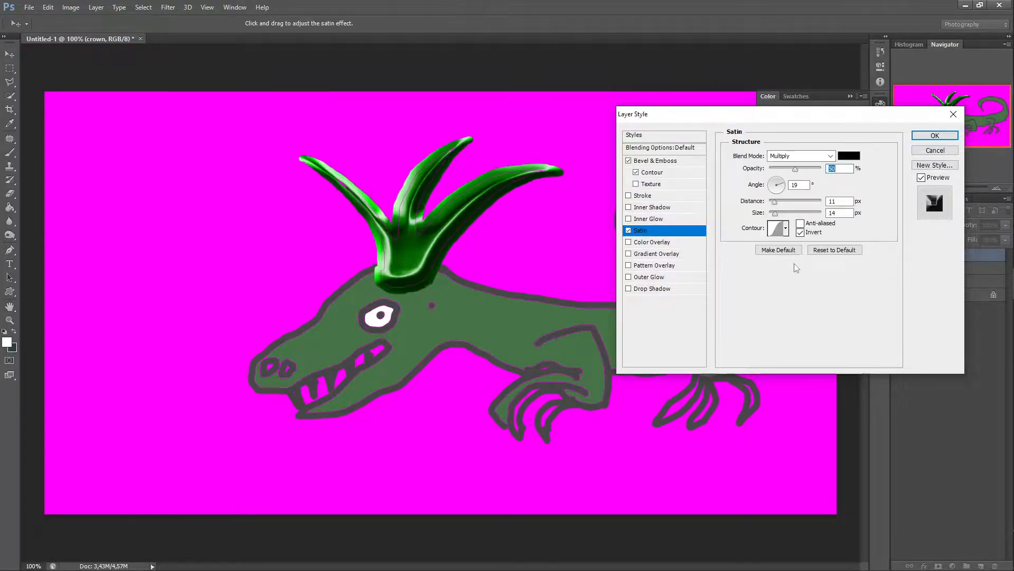
pyautogui.click(849, 156)
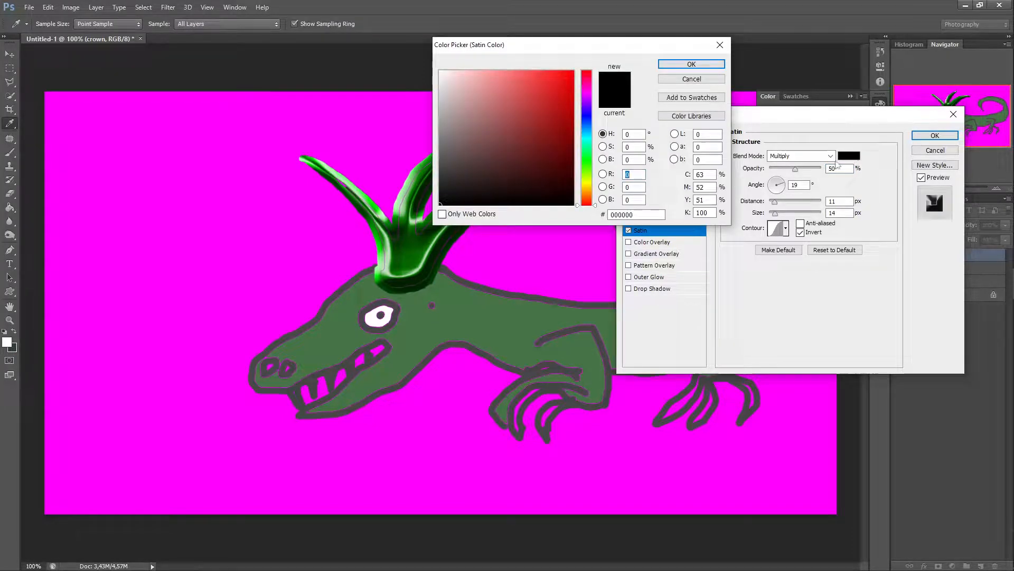
pyautogui.click(570, 77)
pyautogui.click(692, 64)
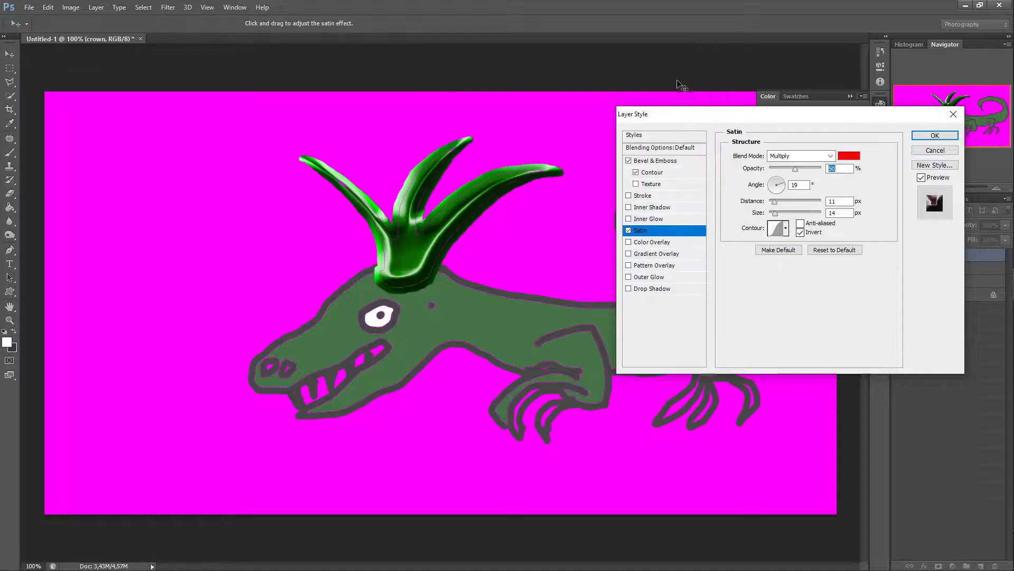
pyautogui.click(628, 230)
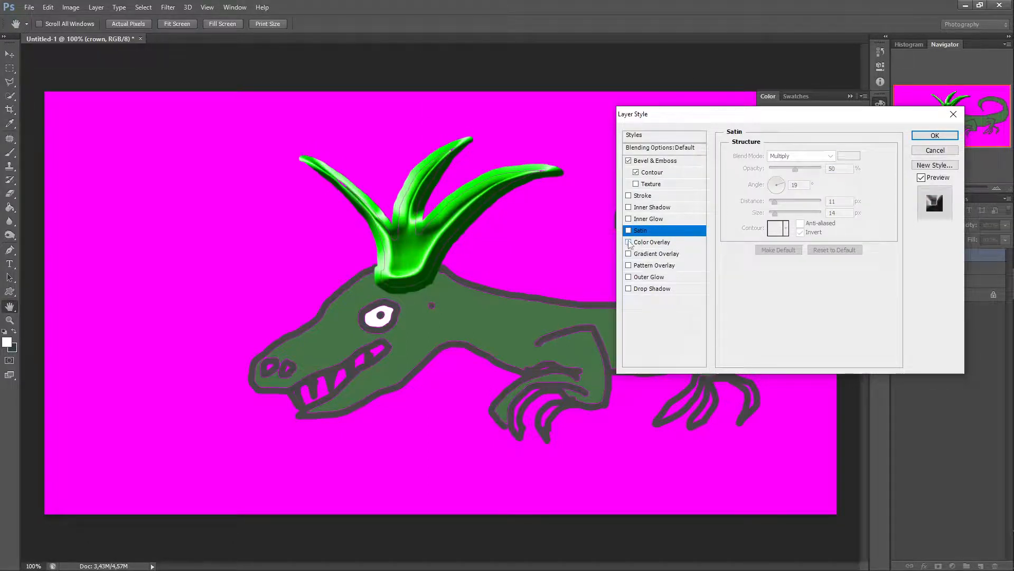
# Step: Enable Color Overlay, open its red overlay colour in the Color Picker and confirm, then turn Color Overlay off
pyautogui.click(629, 242)
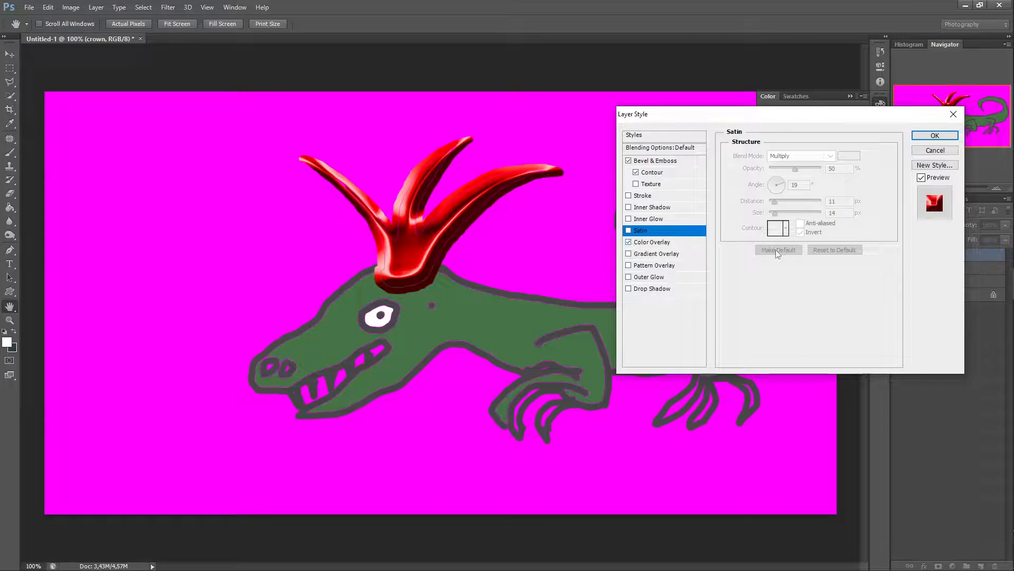
pyautogui.click(650, 243)
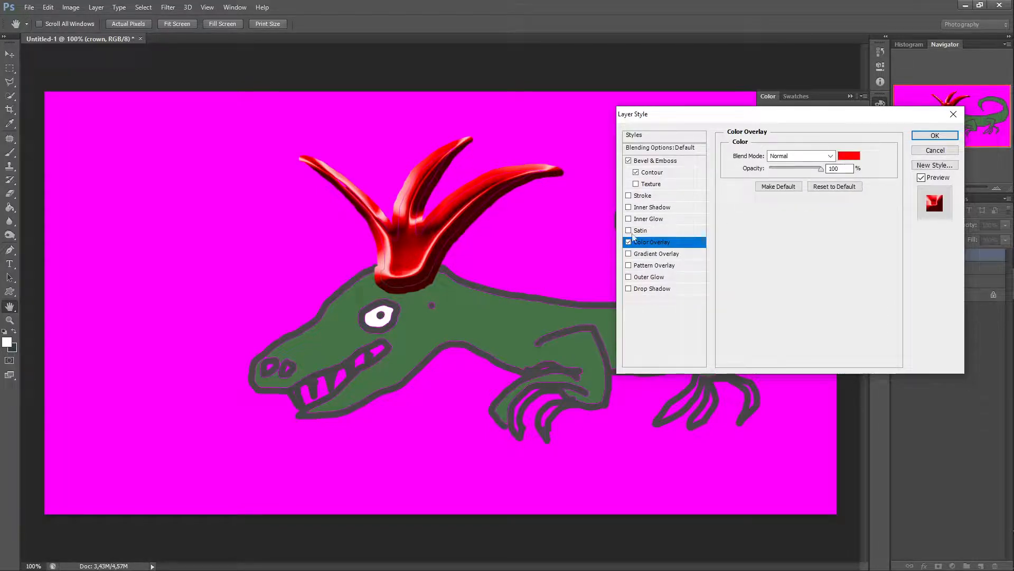
pyautogui.click(849, 156)
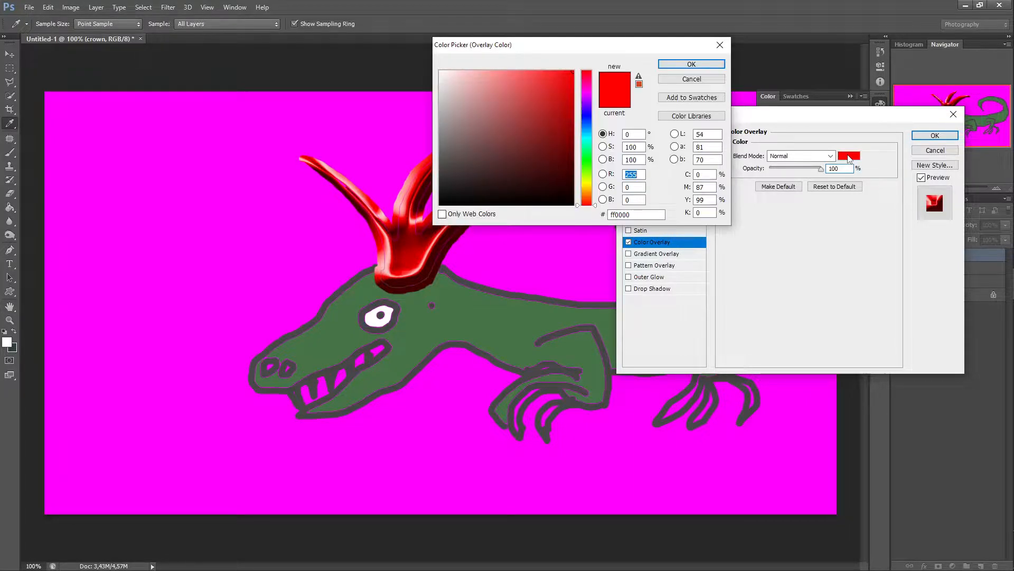
pyautogui.click(692, 64)
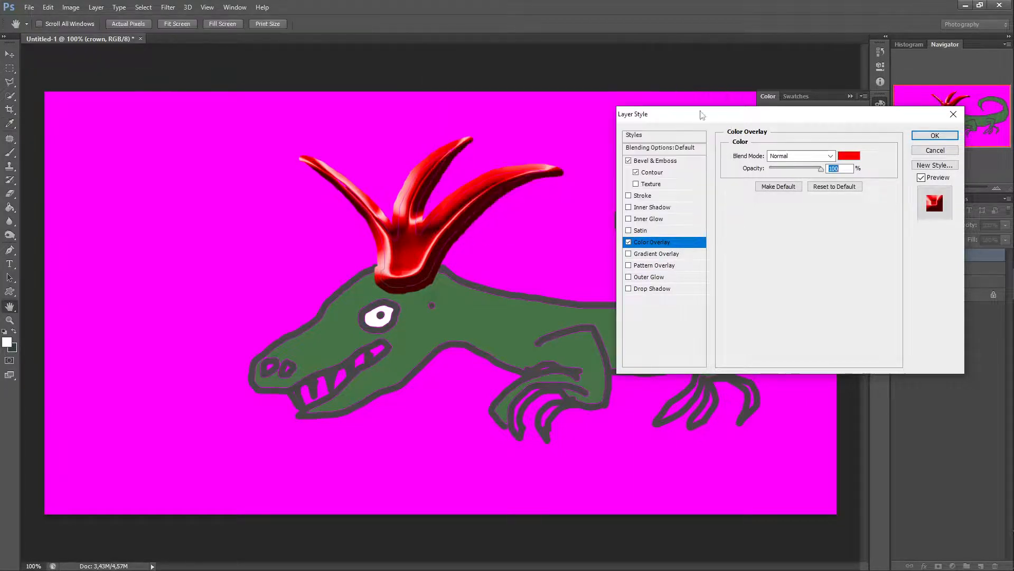
pyautogui.click(629, 242)
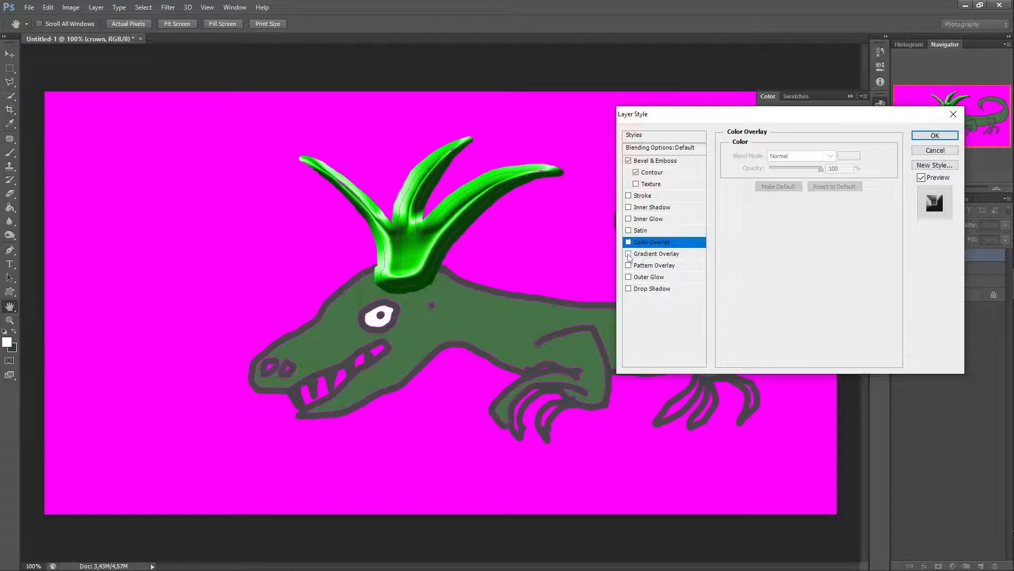
# Step: Toggle Gradient Overlay and Color Overlay on and off to compare their effects on the crown
pyautogui.click(629, 253)
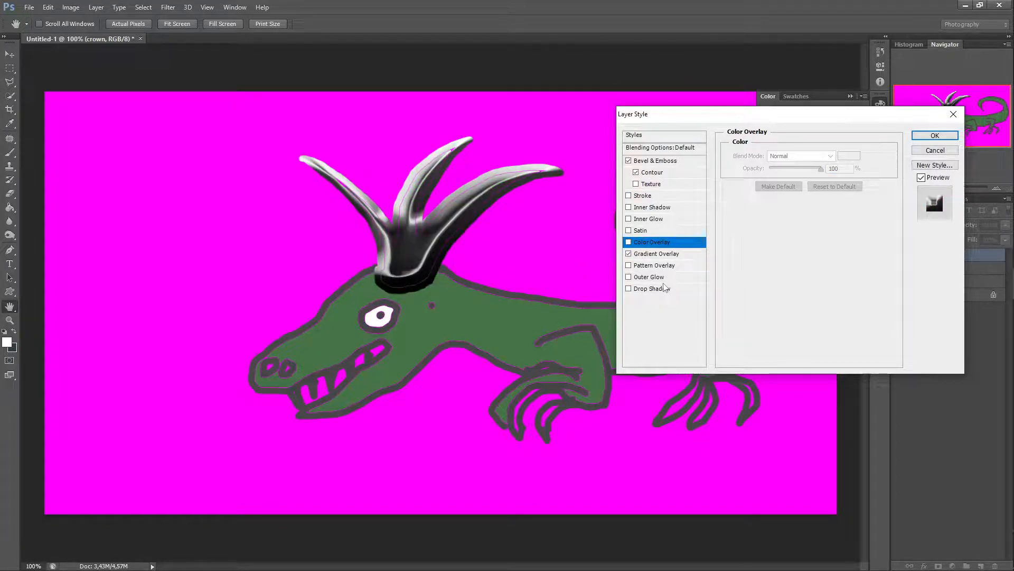
pyautogui.click(628, 242)
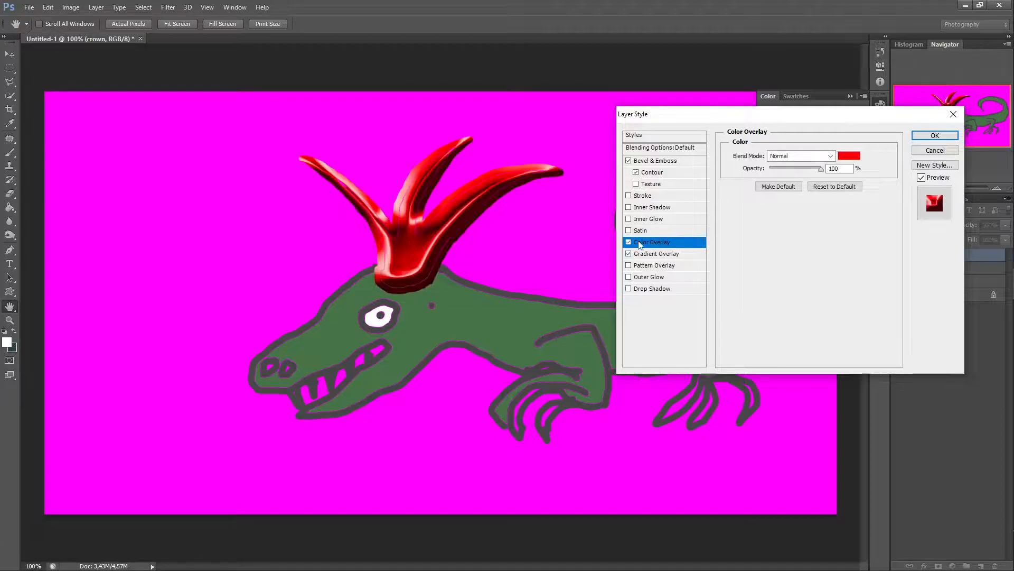
pyautogui.click(628, 254)
pyautogui.click(628, 242)
# Step: Open the Gradient Overlay settings, set its angle to 89°, and preview silver, spectrum and black-to-white gradient presets
pyautogui.click(662, 255)
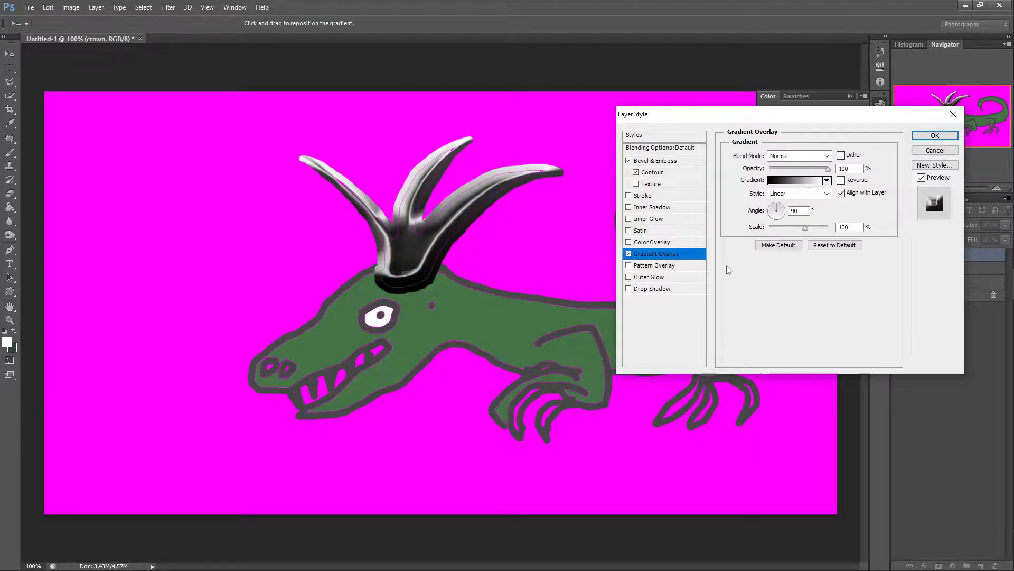
pyautogui.moveTo(777, 207); pyautogui.dragTo(753, 209)
pyautogui.click(827, 180)
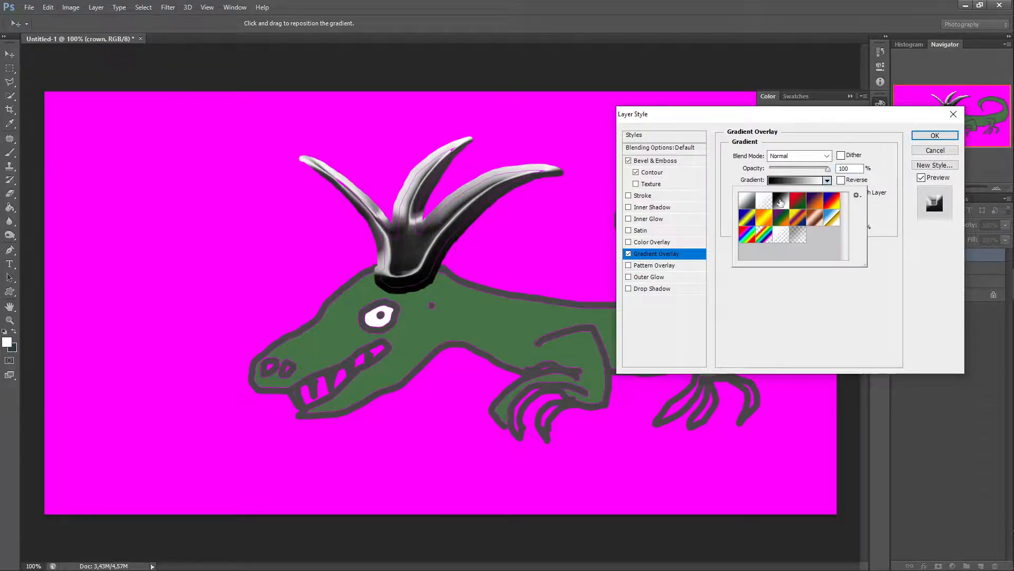
pyautogui.click(747, 209)
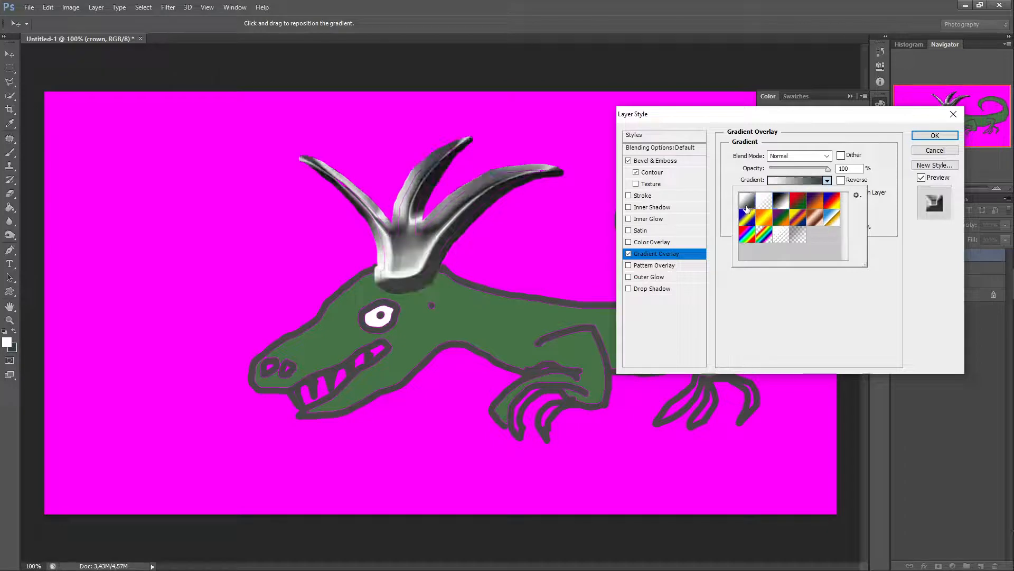
pyautogui.click(750, 233)
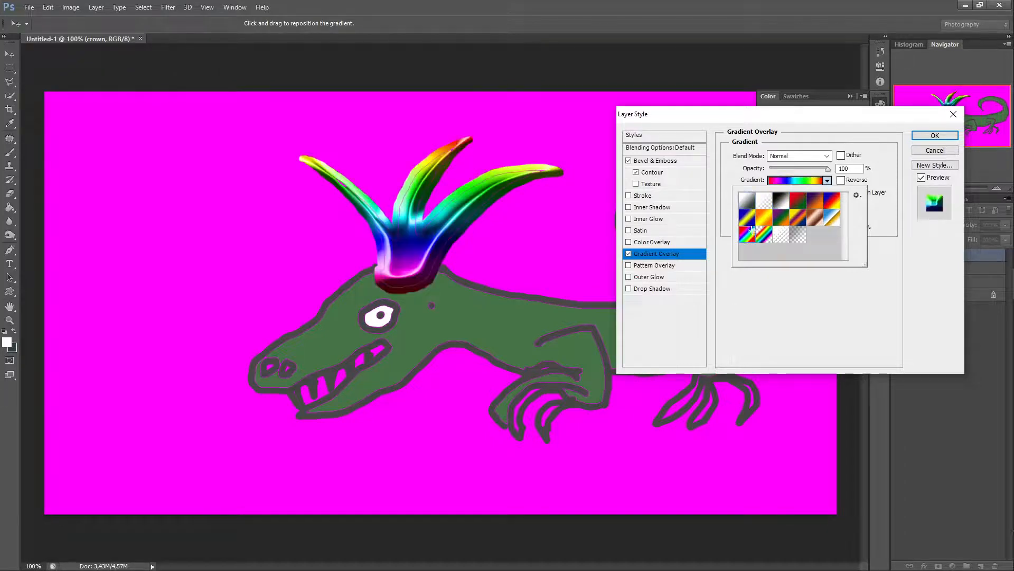
pyautogui.click(747, 205)
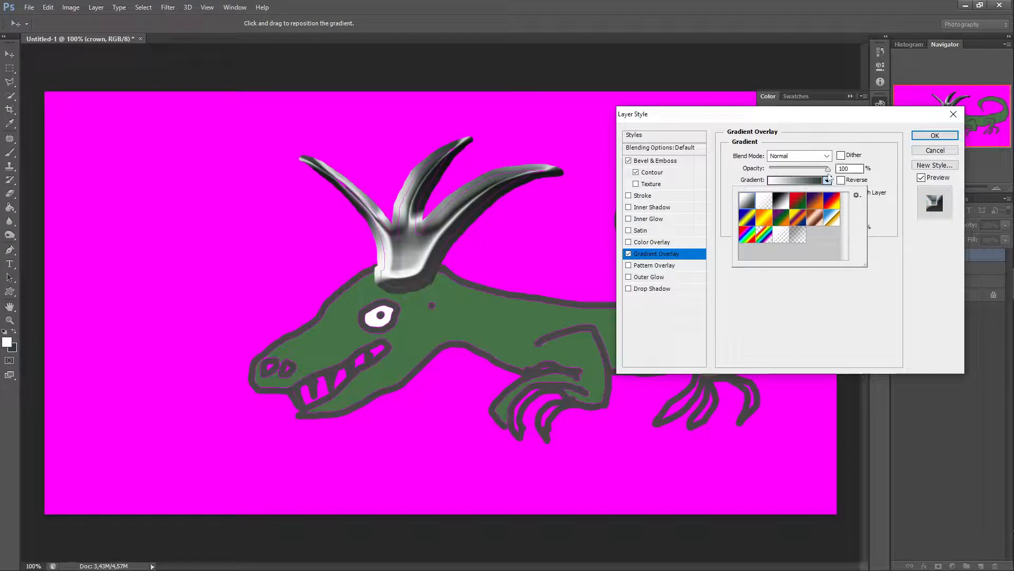
# Step: Disable Gradient Overlay and toggle Pattern Overlay and Outer Glow on and off on the crown
pyautogui.click(629, 254)
pyautogui.click(628, 255)
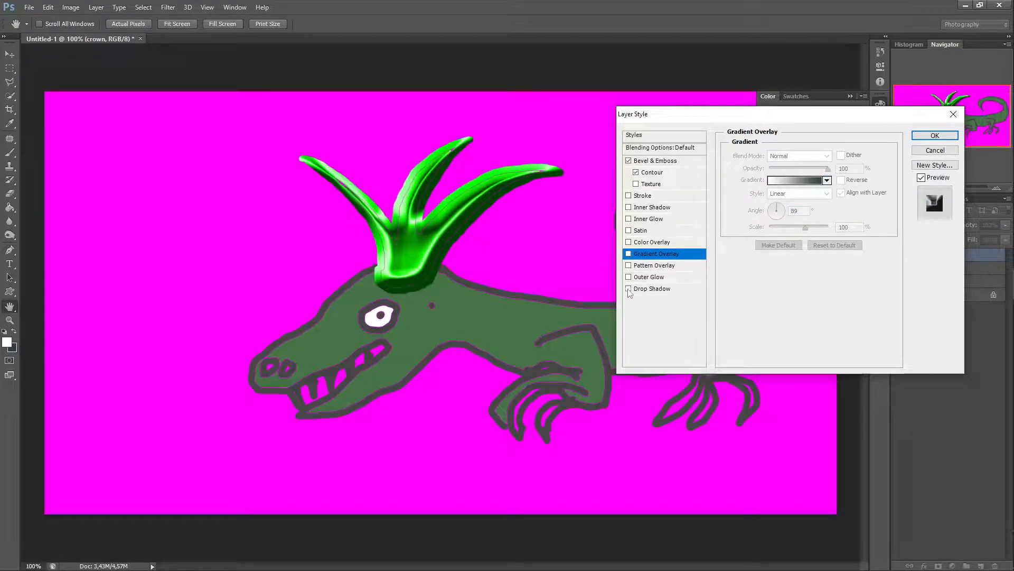
pyautogui.click(629, 265)
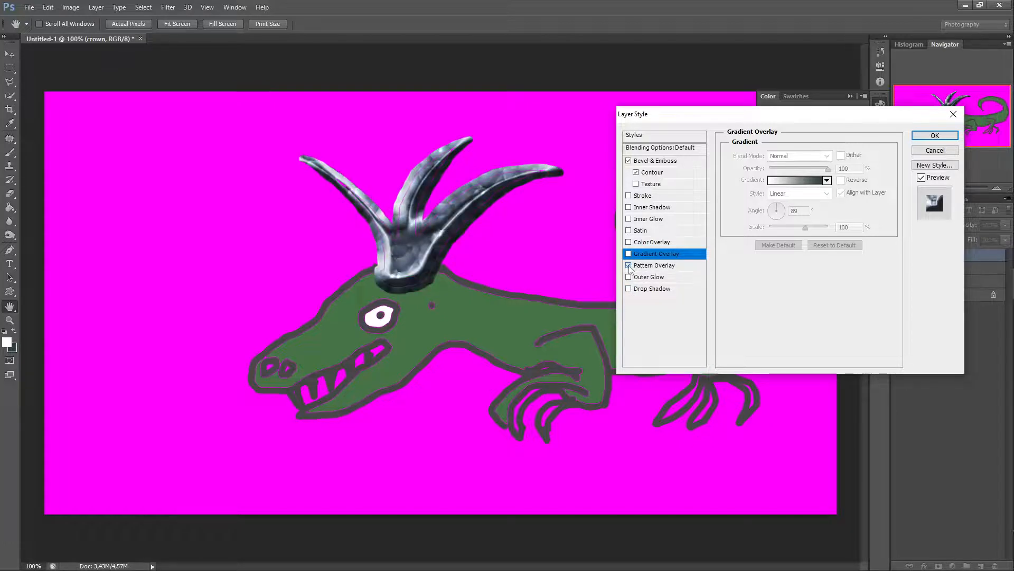
pyautogui.click(629, 265)
pyautogui.click(629, 277)
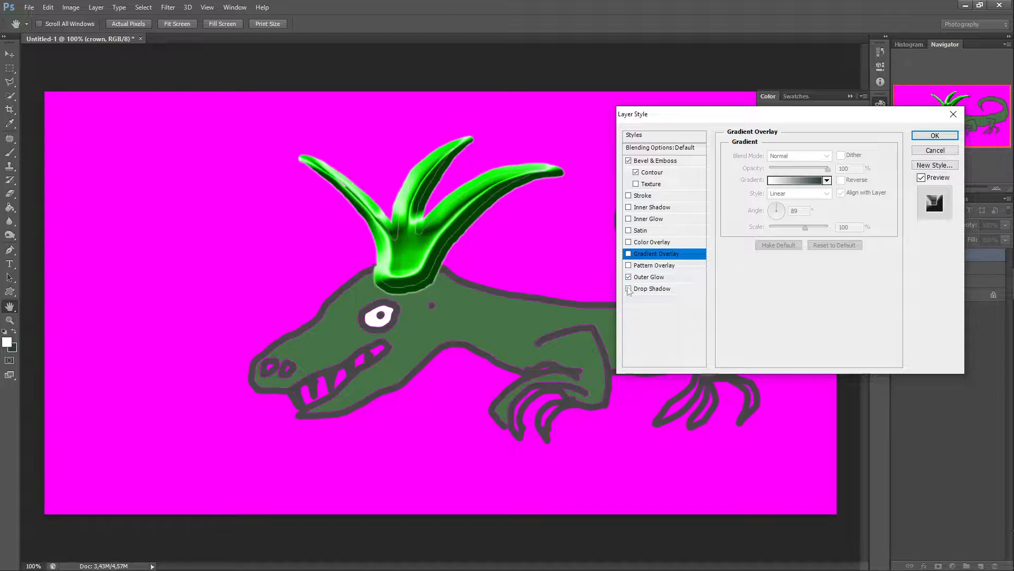
pyautogui.click(629, 277)
# Step: Preview a Drop Shadow with 50 px distance and 4 px size, then disable it and apply the layer style
pyautogui.click(629, 289)
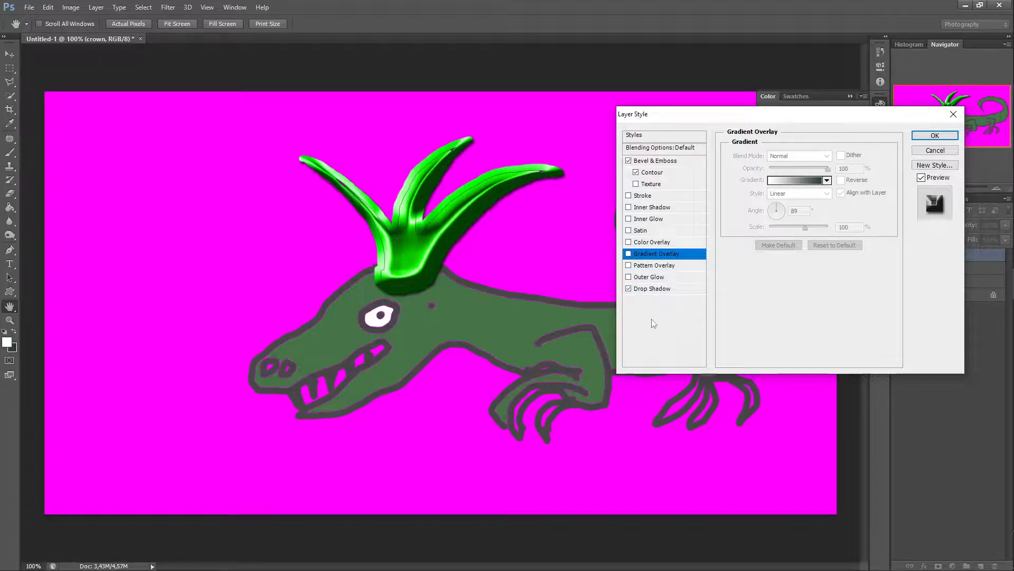
pyautogui.click(652, 289)
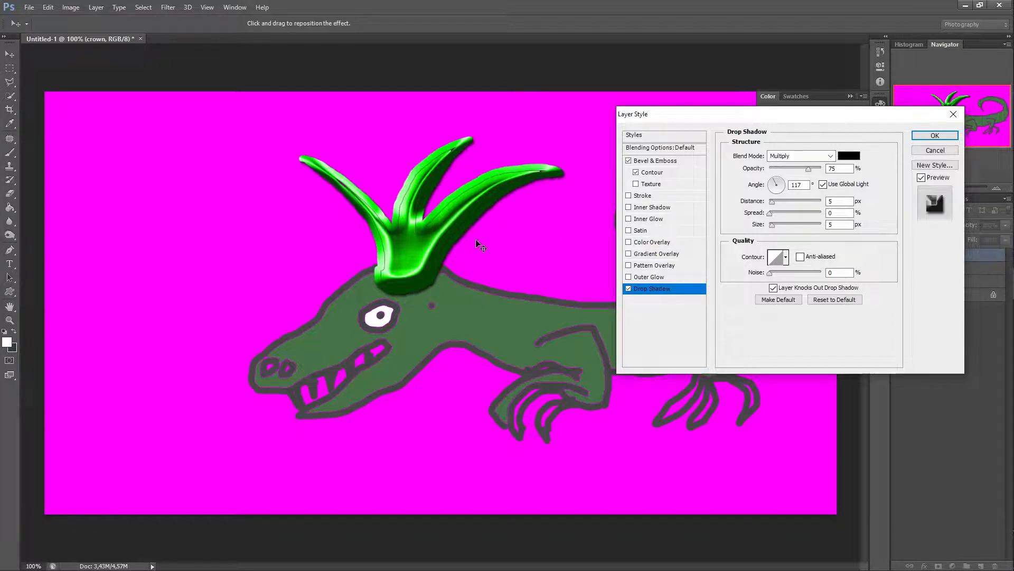
pyautogui.click(628, 288)
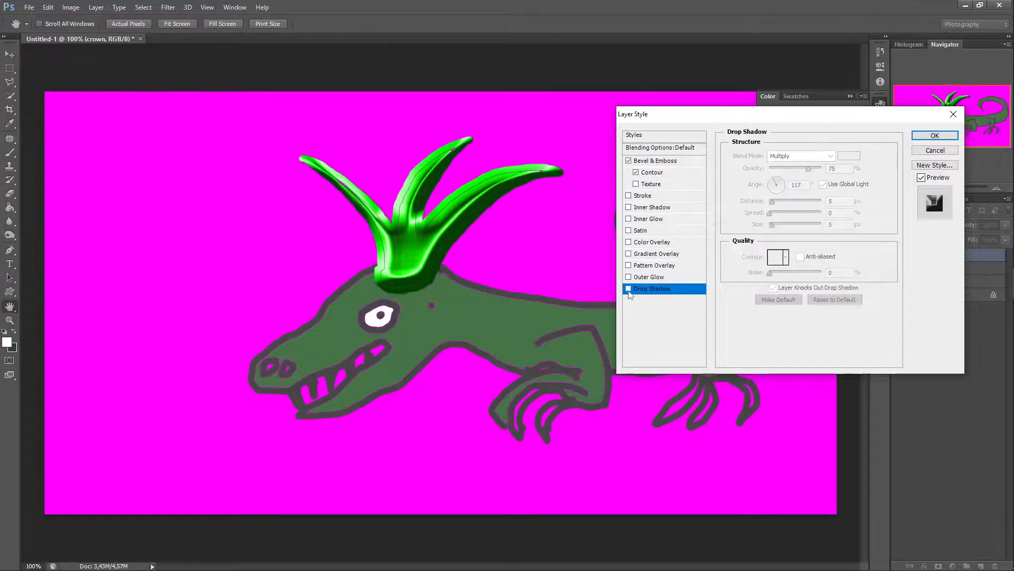
pyautogui.click(629, 289)
pyautogui.click(629, 289)
pyautogui.click(629, 288)
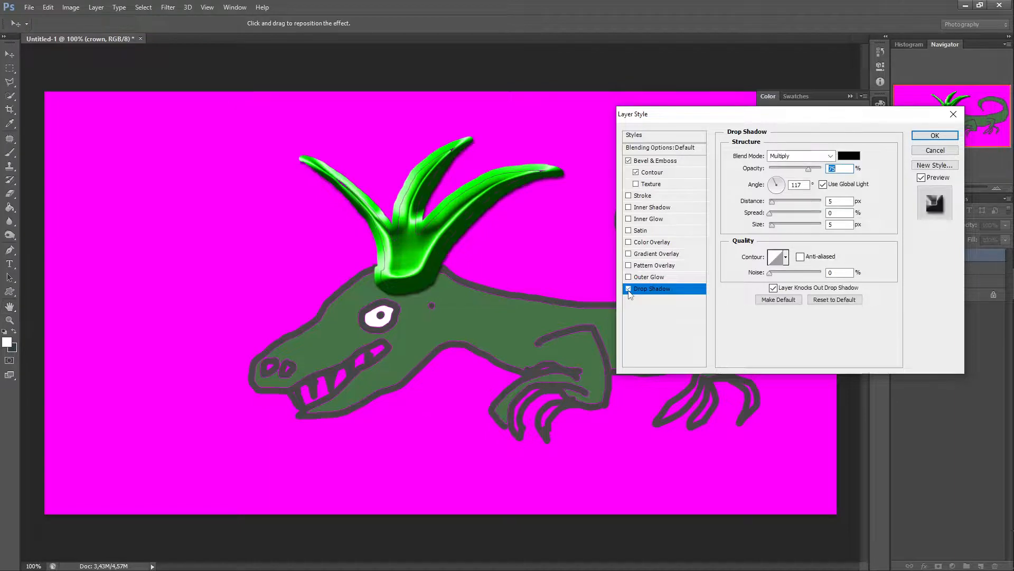
pyautogui.moveTo(771, 202); pyautogui.dragTo(778, 231)
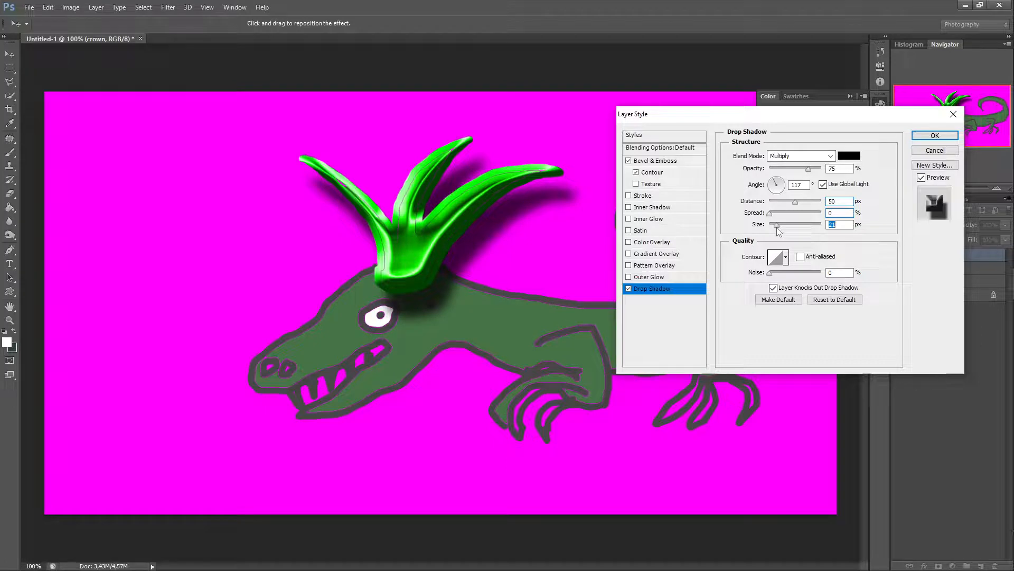
pyautogui.moveTo(778, 231); pyautogui.dragTo(772, 231)
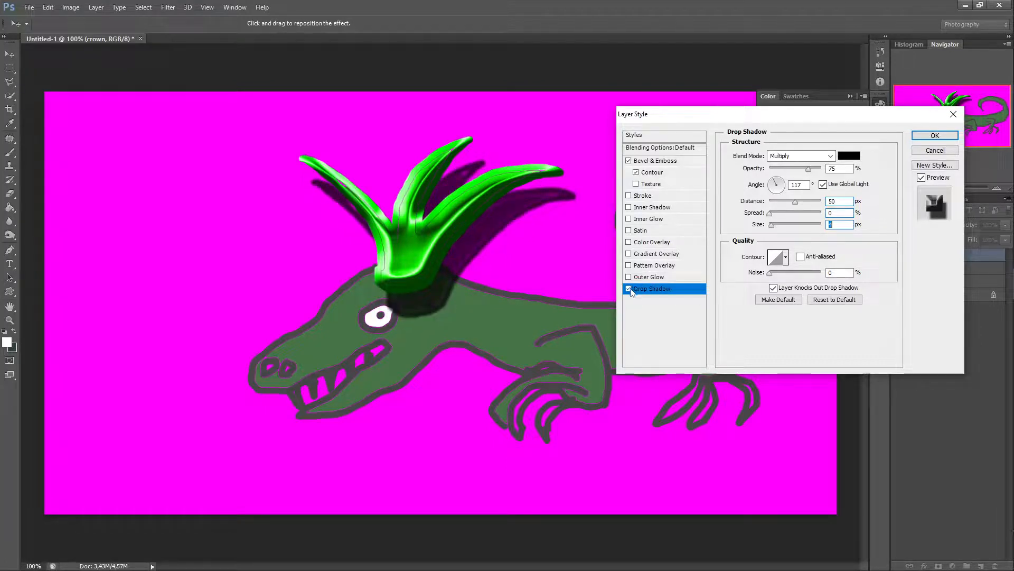
pyautogui.click(628, 288)
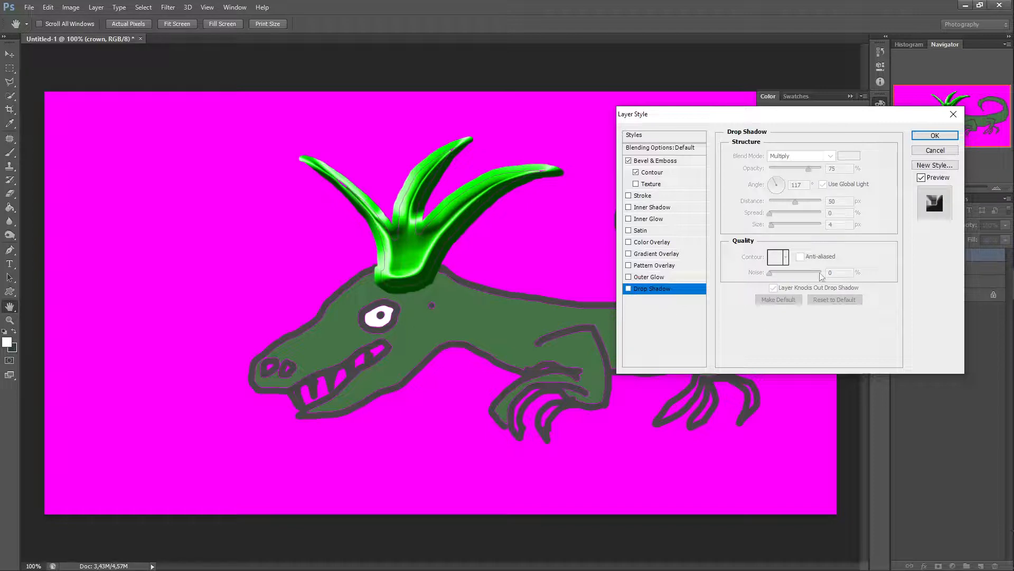
pyautogui.click(933, 136)
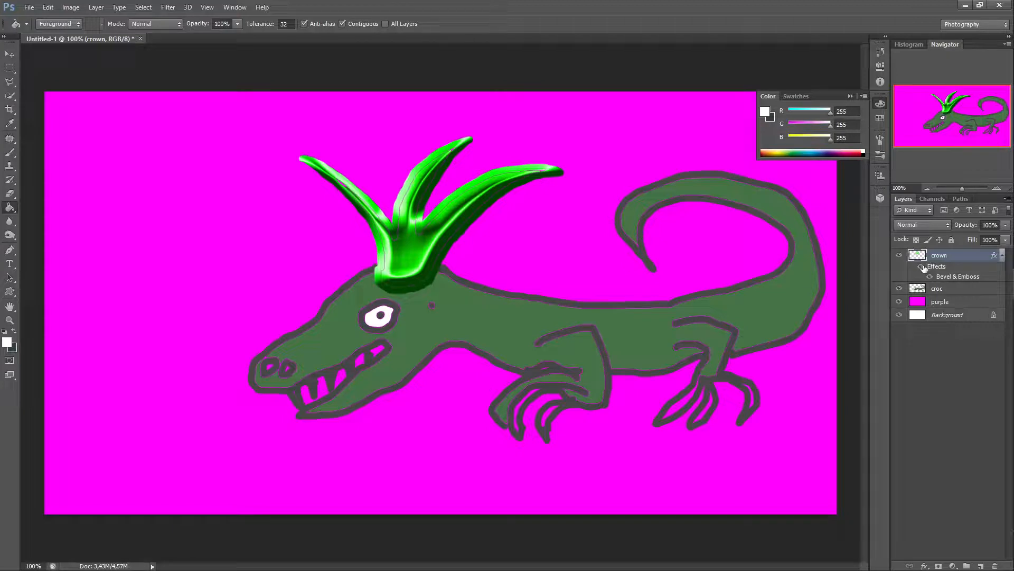
# Step: Set the crown layer's blend mode to Linear Burn and hide and show the croc and purple layers to compare
pyautogui.click(948, 226)
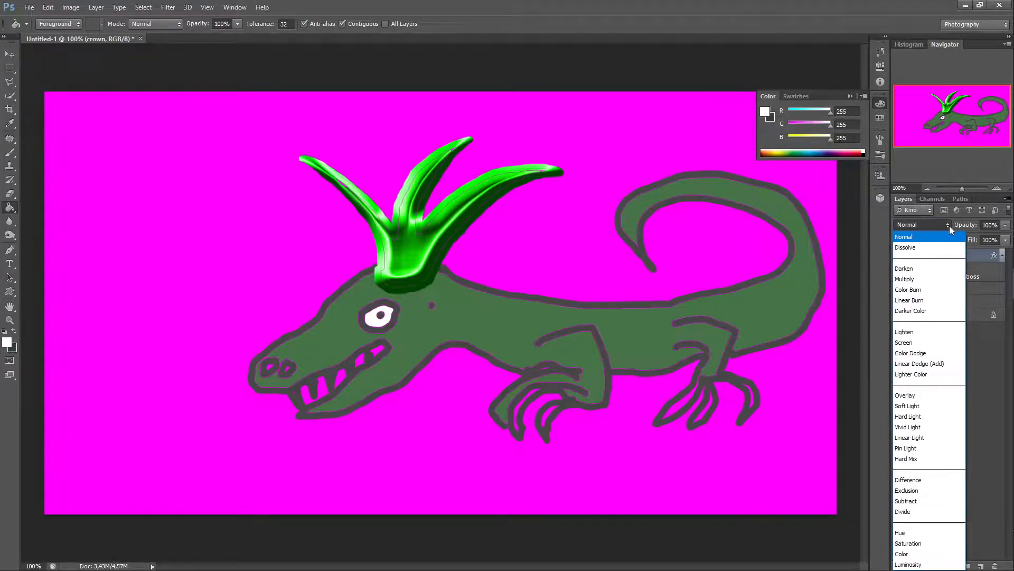
pyautogui.click(921, 300)
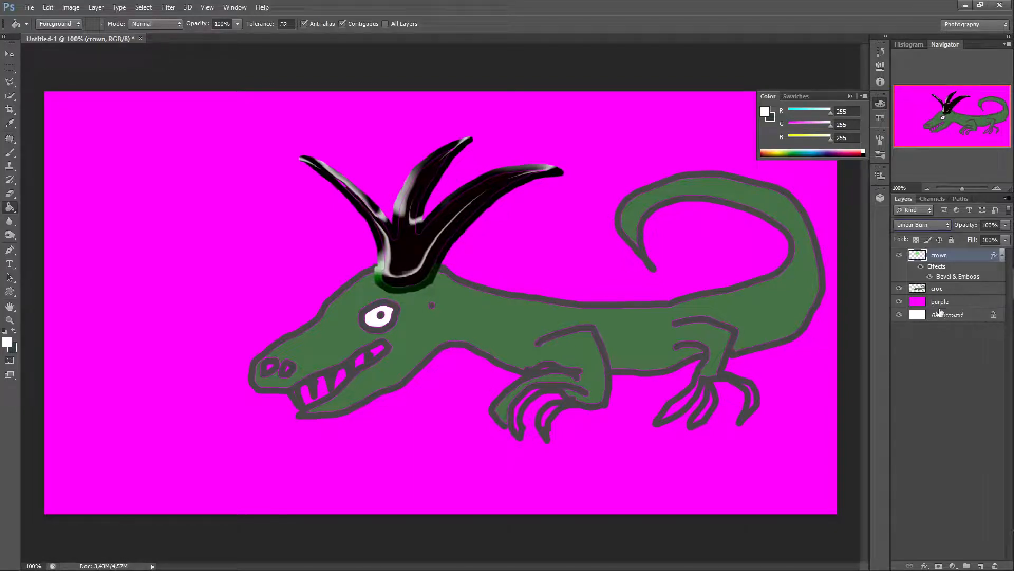
pyautogui.click(899, 288)
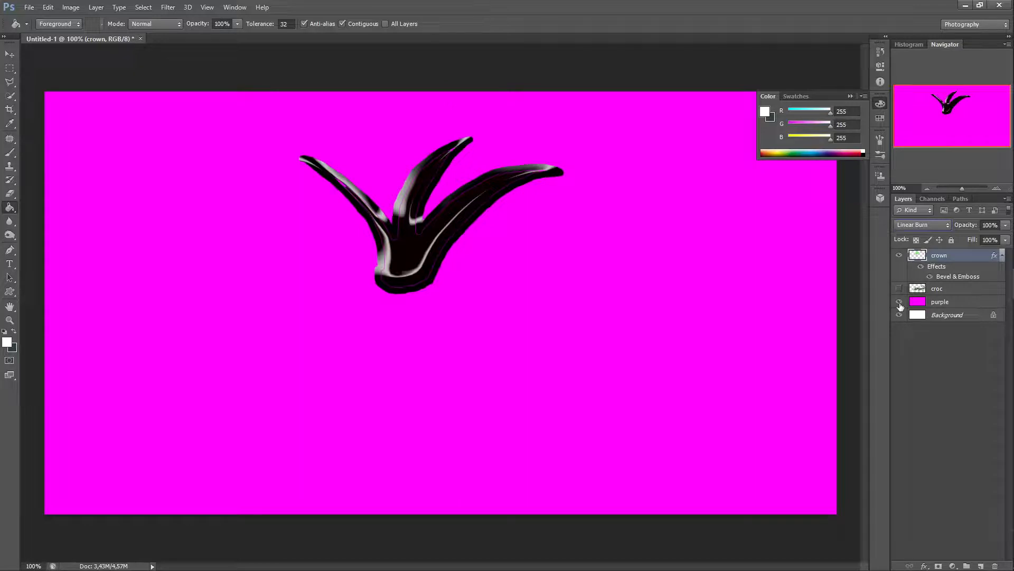
pyautogui.click(899, 303)
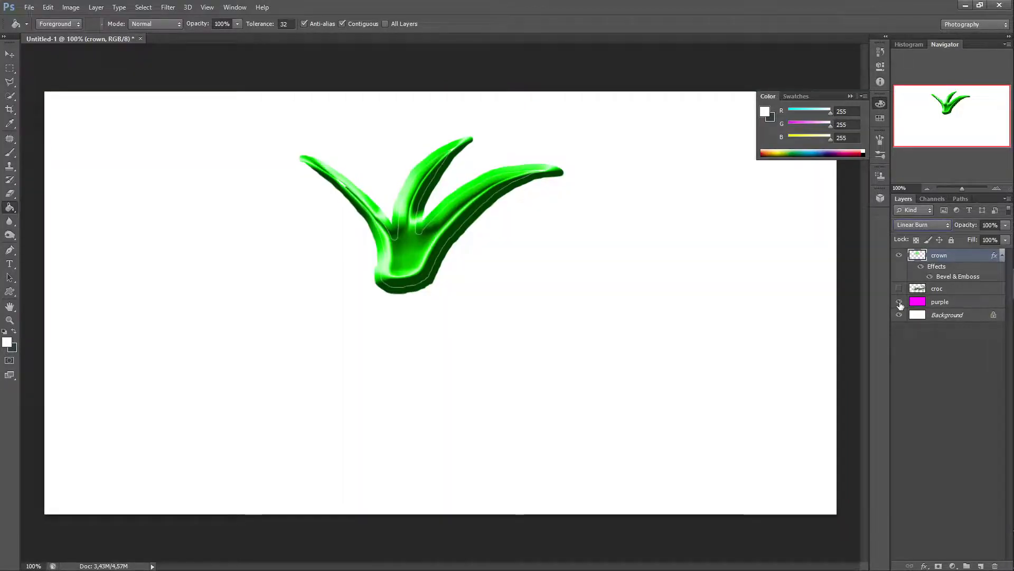
pyautogui.click(900, 303)
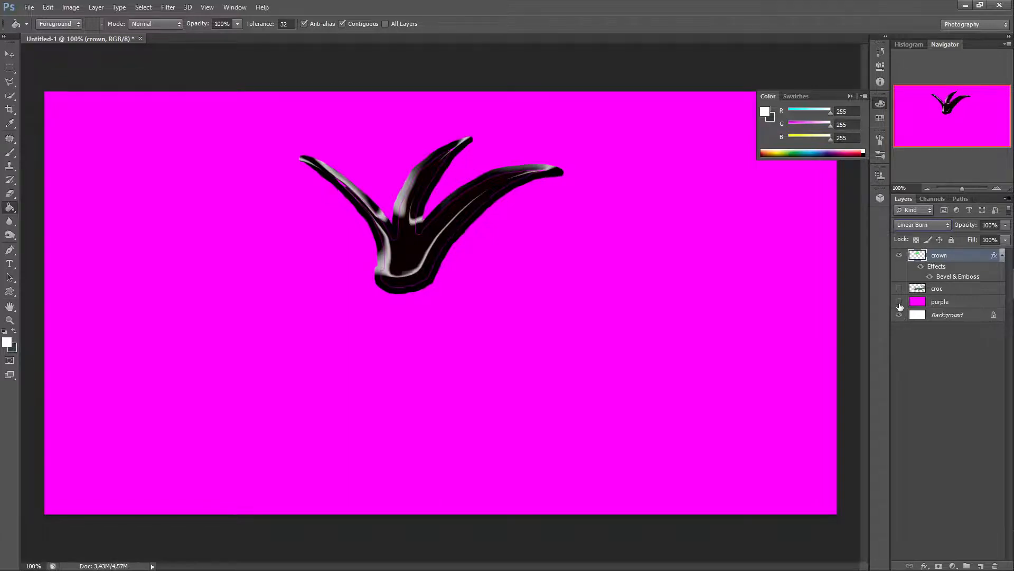
pyautogui.click(899, 303)
pyautogui.click(899, 304)
pyautogui.click(900, 288)
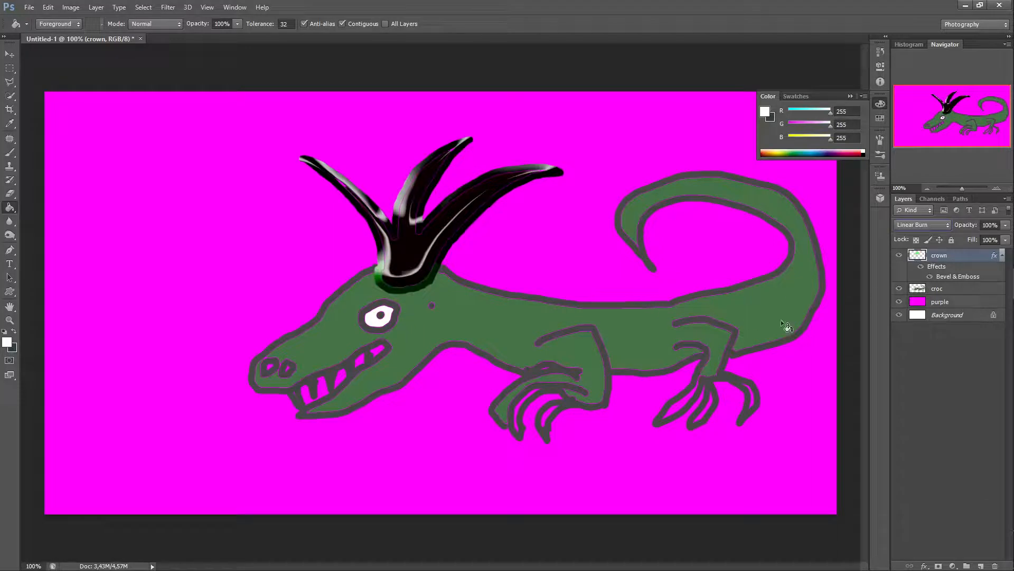
# Step: Switch the crown layer's blend mode to Soft Light and step through Hard Light, Vivid Light, Pin Light and Difference
pyautogui.click(948, 224)
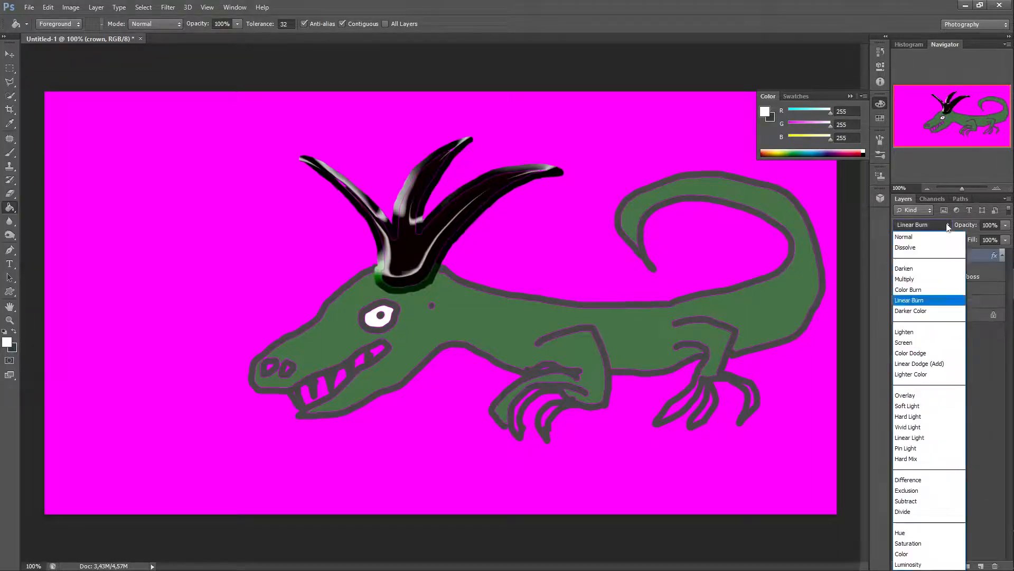
pyautogui.click(912, 407)
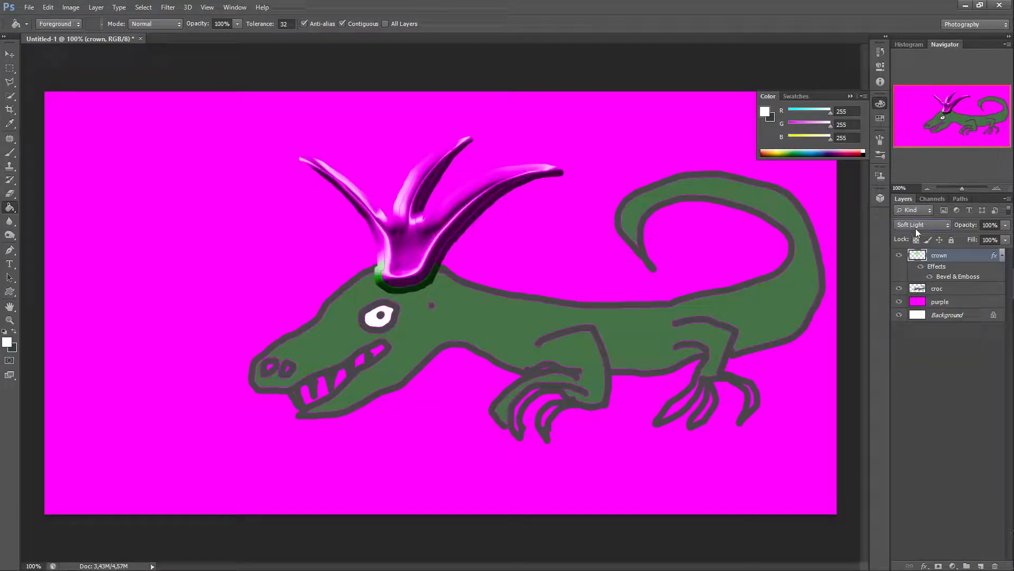
pyautogui.press('Down')
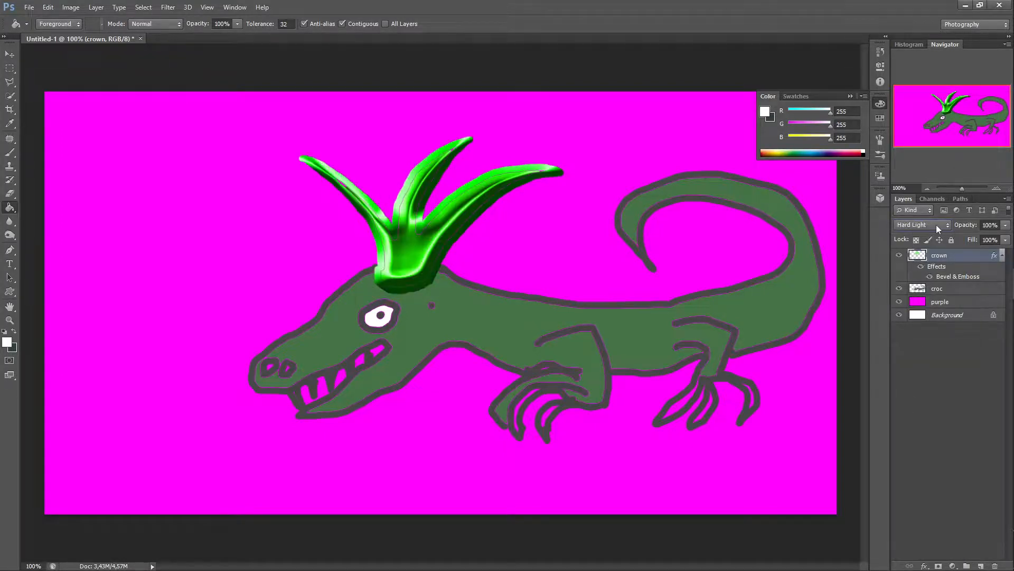
pyautogui.press('Up')
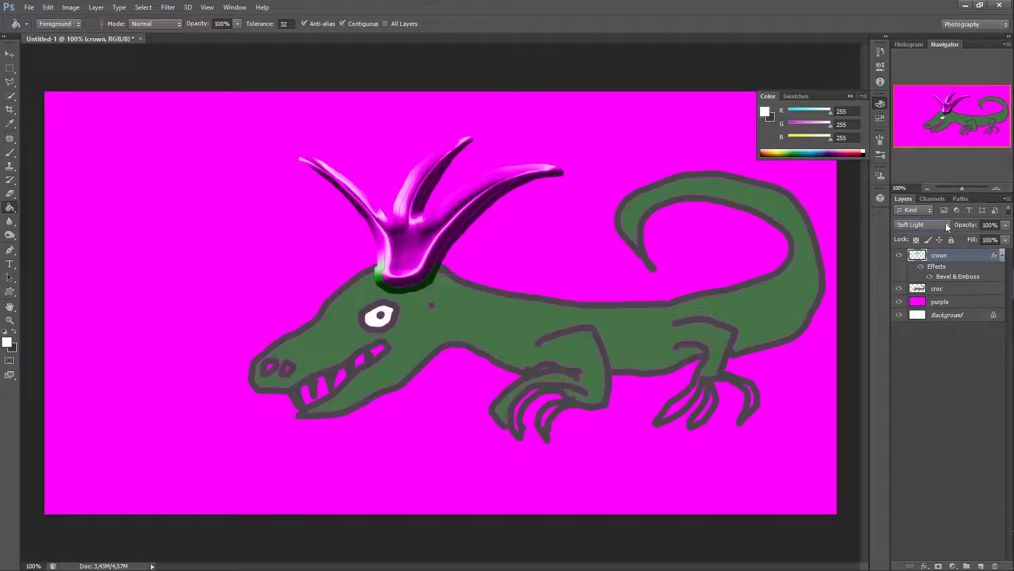
pyautogui.press('Down')
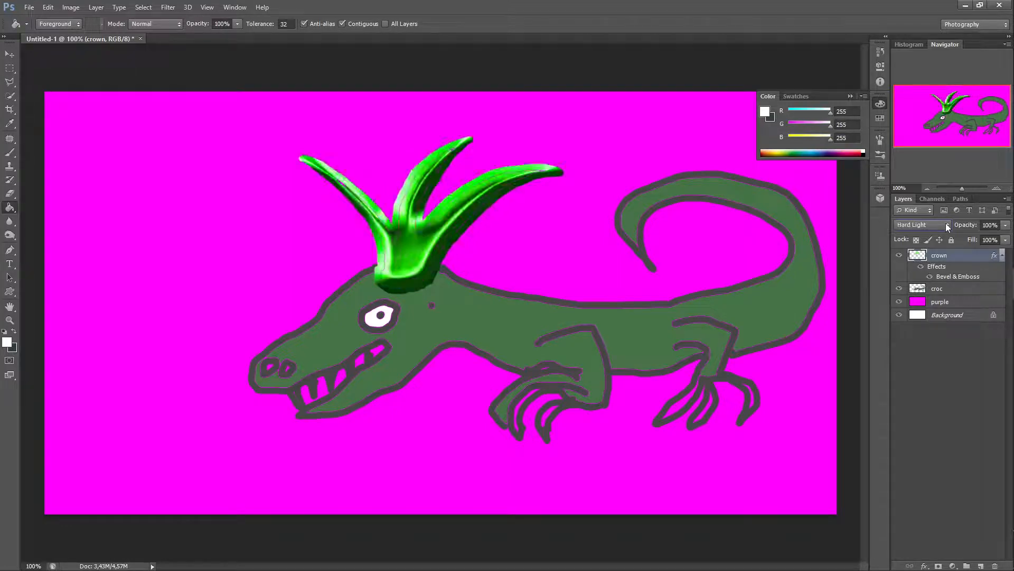
pyautogui.press('Down')
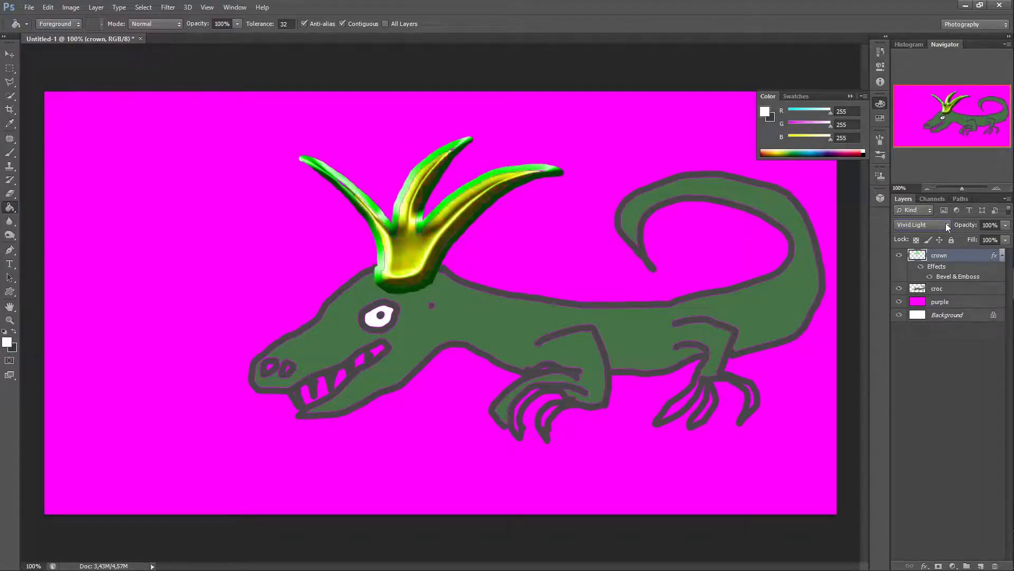
pyautogui.press('Down')
pyautogui.press('Down')
pyautogui.press('Down')
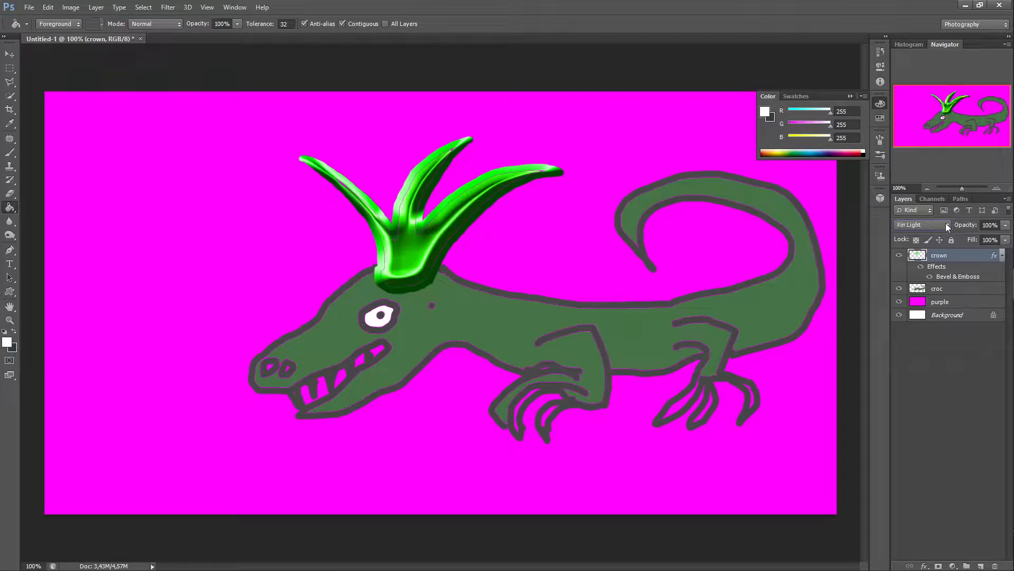
pyautogui.press('Down')
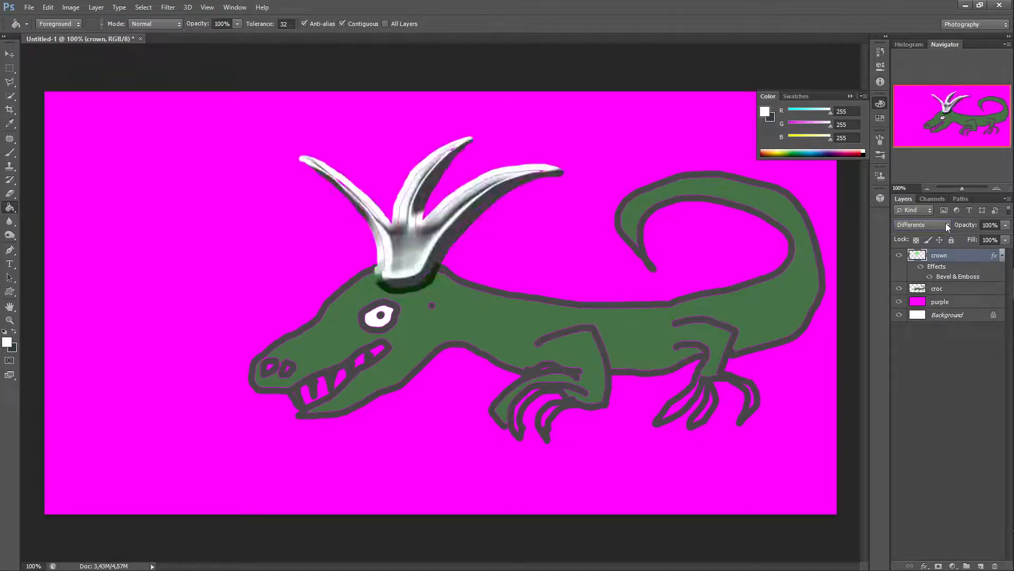
# Step: Keep stepping the crown's blend mode through Subtract, Hue, Color and Luminosity to compare their effects
pyautogui.press('Down')
pyautogui.press('Down')
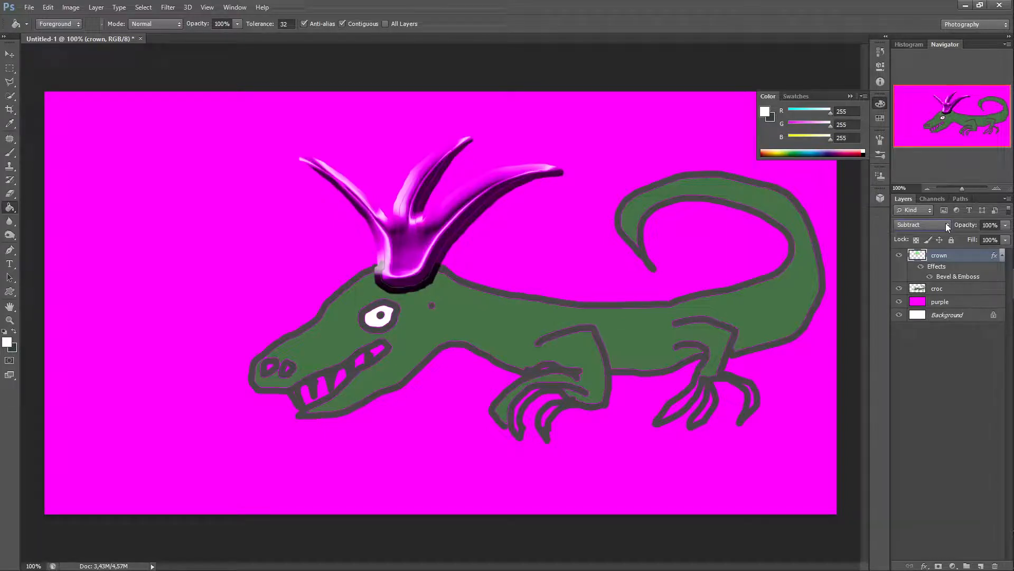
pyautogui.press('Down')
pyautogui.press('Down')
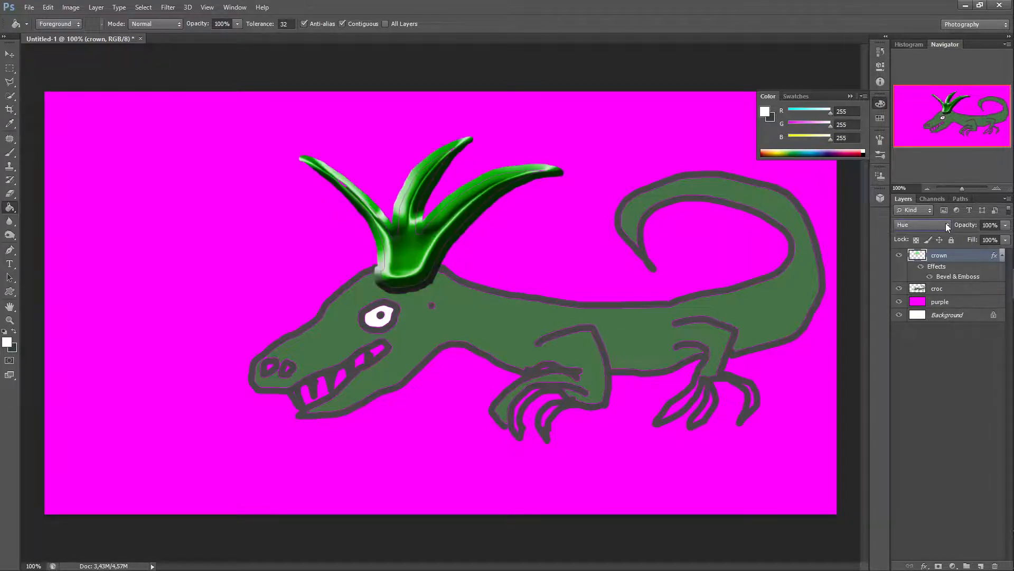
pyautogui.press('Down')
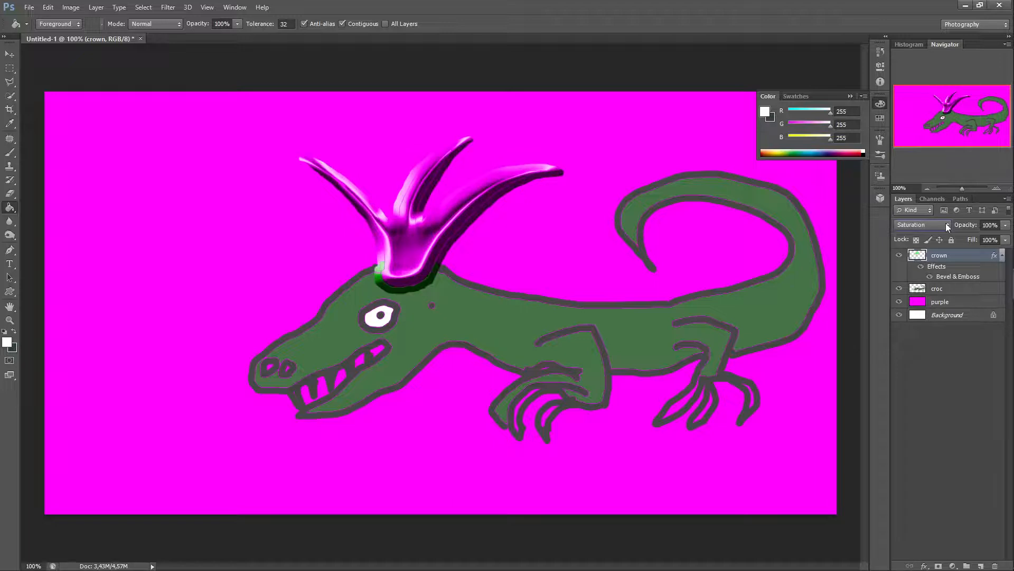
pyautogui.press('Down')
pyautogui.press('Down')
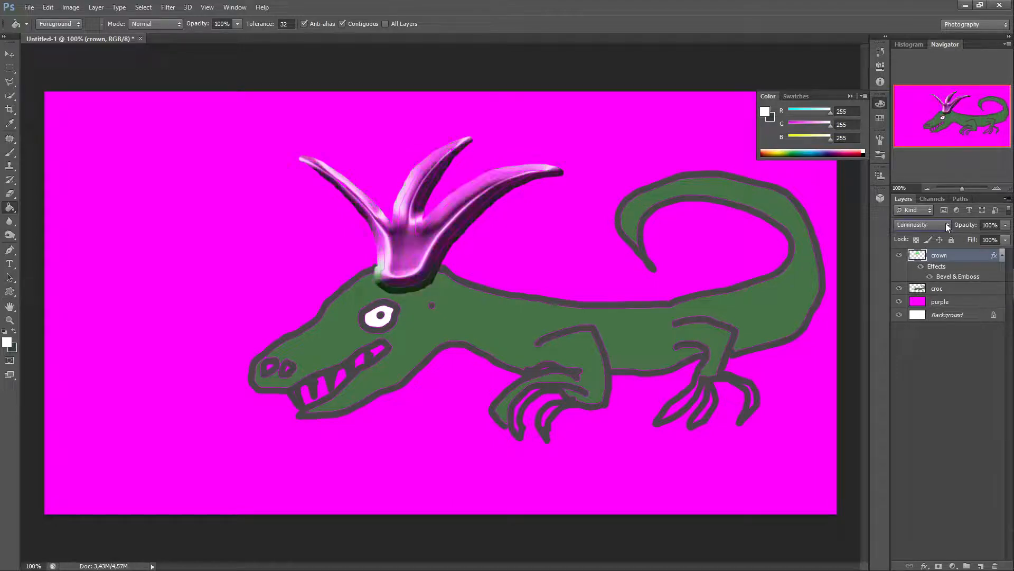
pyautogui.press('Up')
pyautogui.press('Down')
pyautogui.press('Up')
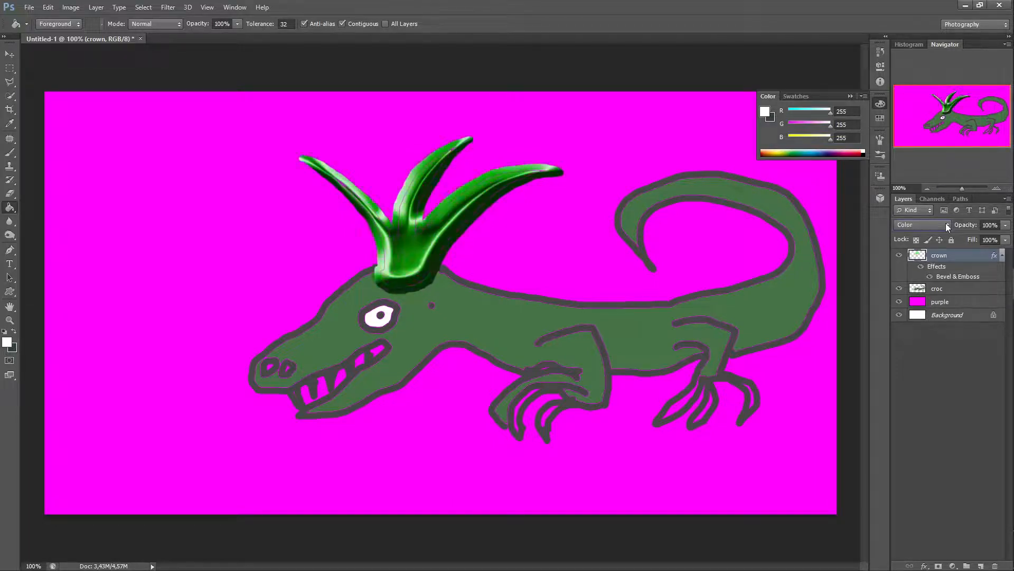
pyautogui.press('Down')
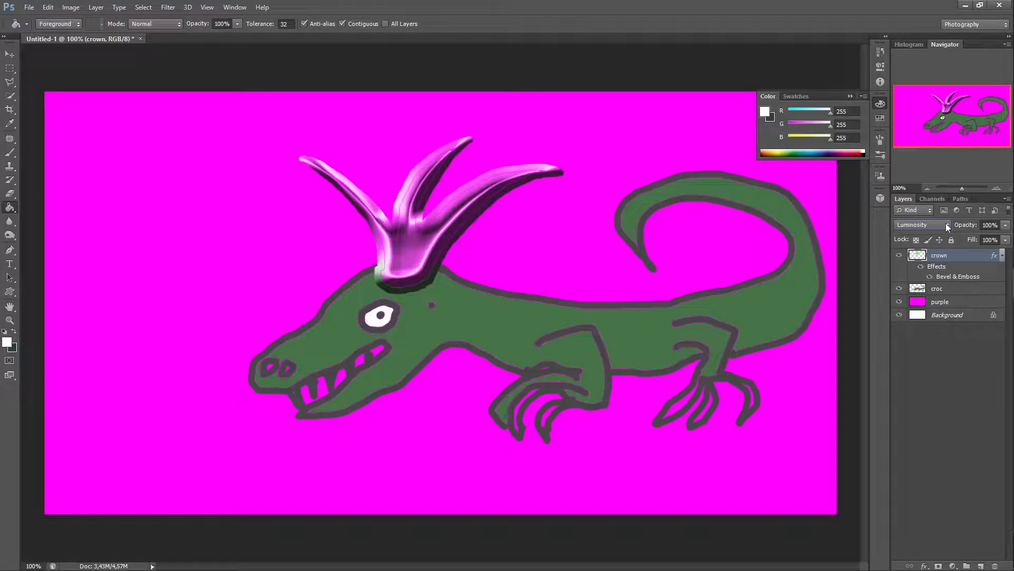
pyautogui.press('Up')
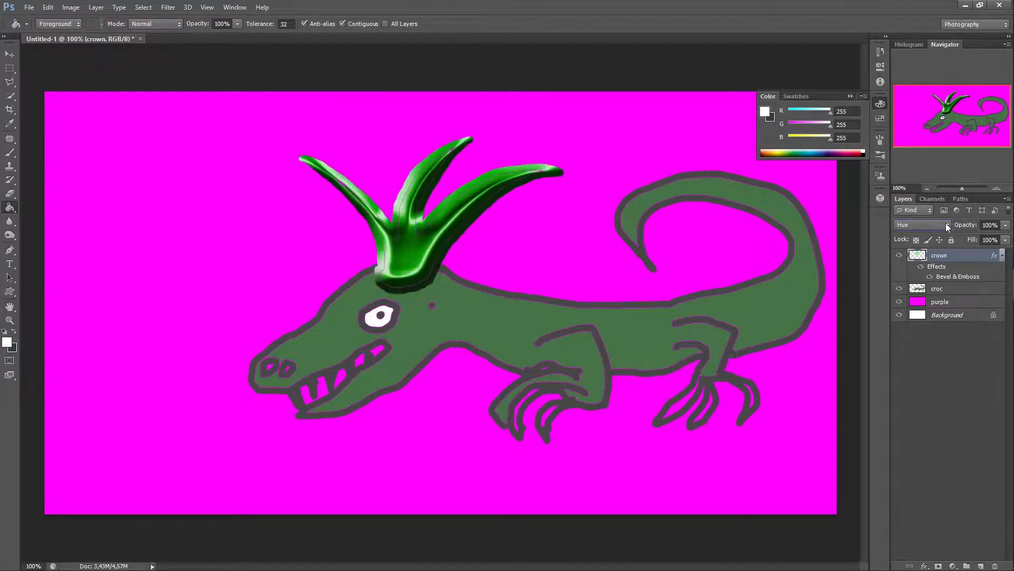
pyautogui.press('Down')
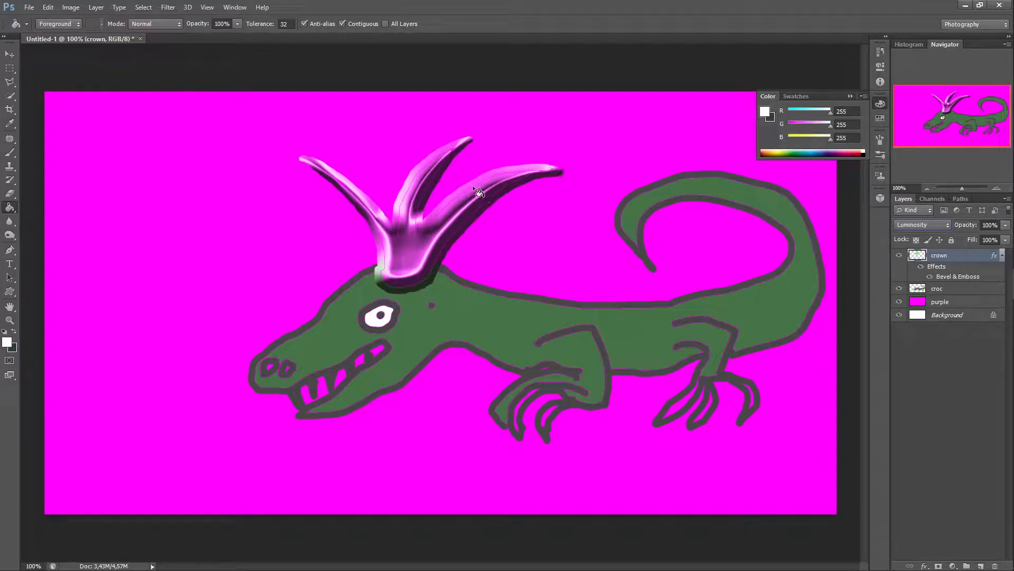
# Step: Set the crown layer's blend mode to Multiply, then back to Normal
pyautogui.click(947, 226)
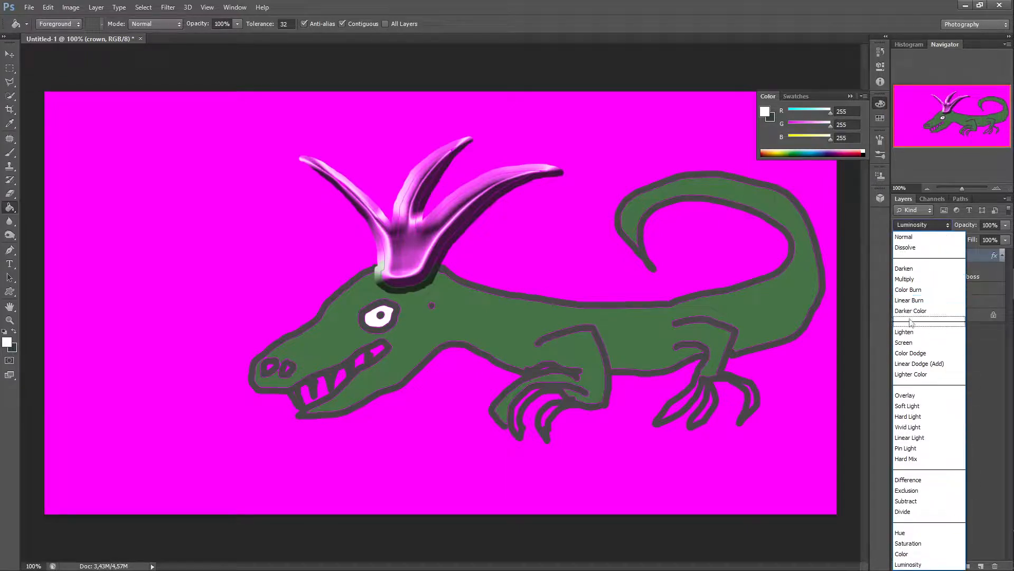
pyautogui.click(907, 280)
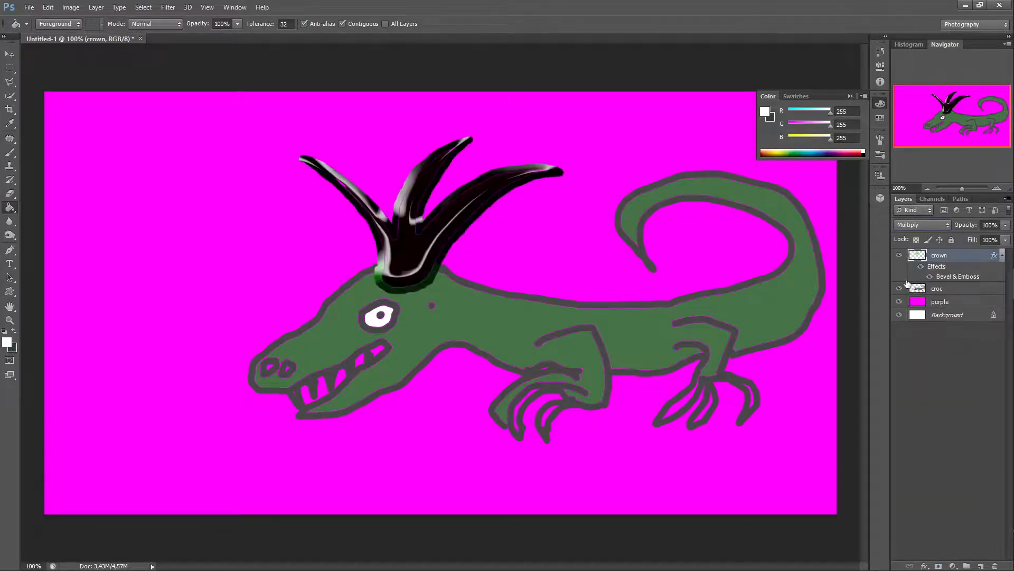
pyautogui.click(946, 224)
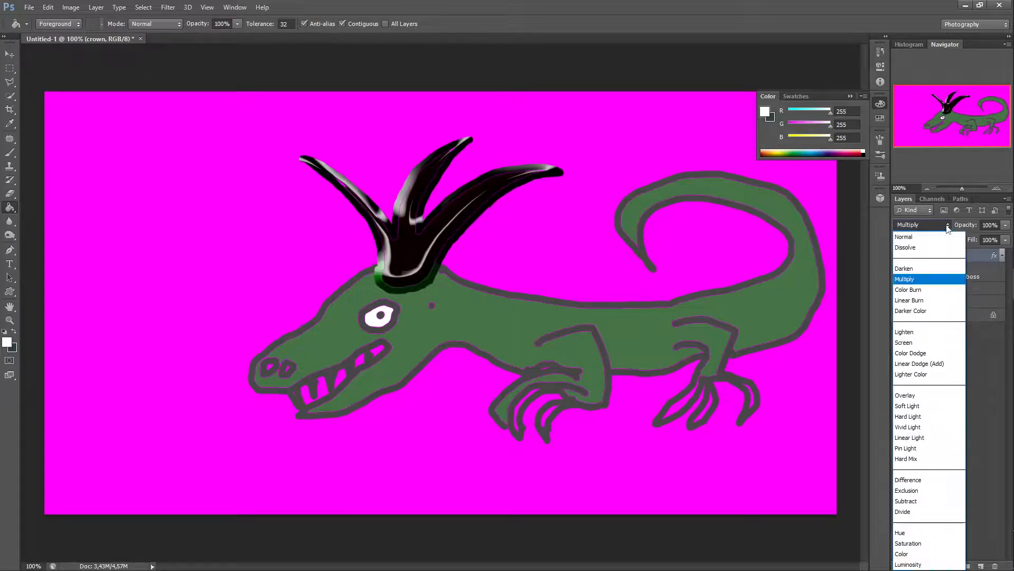
pyautogui.click(914, 239)
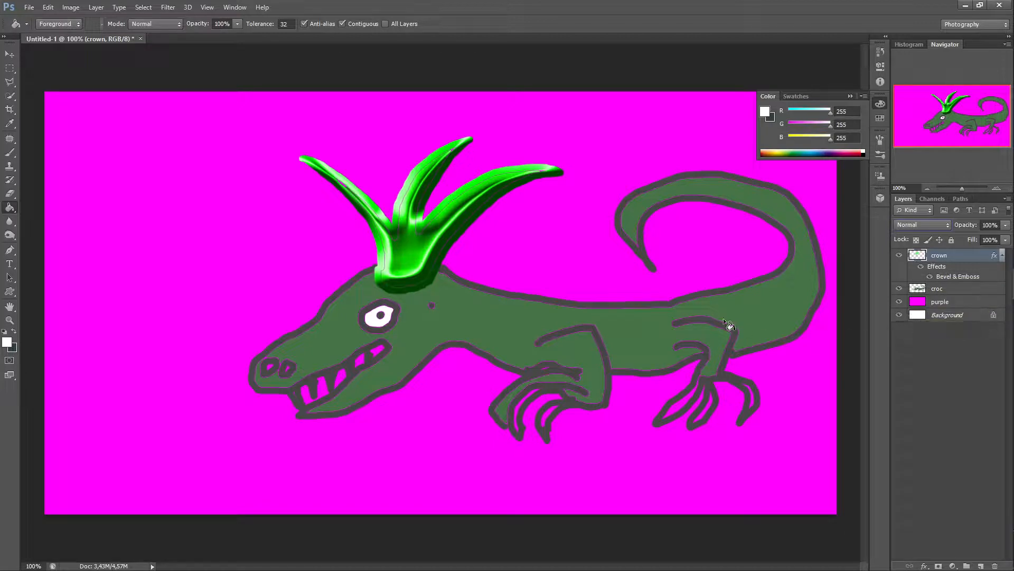
# Step: Select the croc layer, open its Layer Style, and enable Gradient Overlay
pyautogui.click(959, 290)
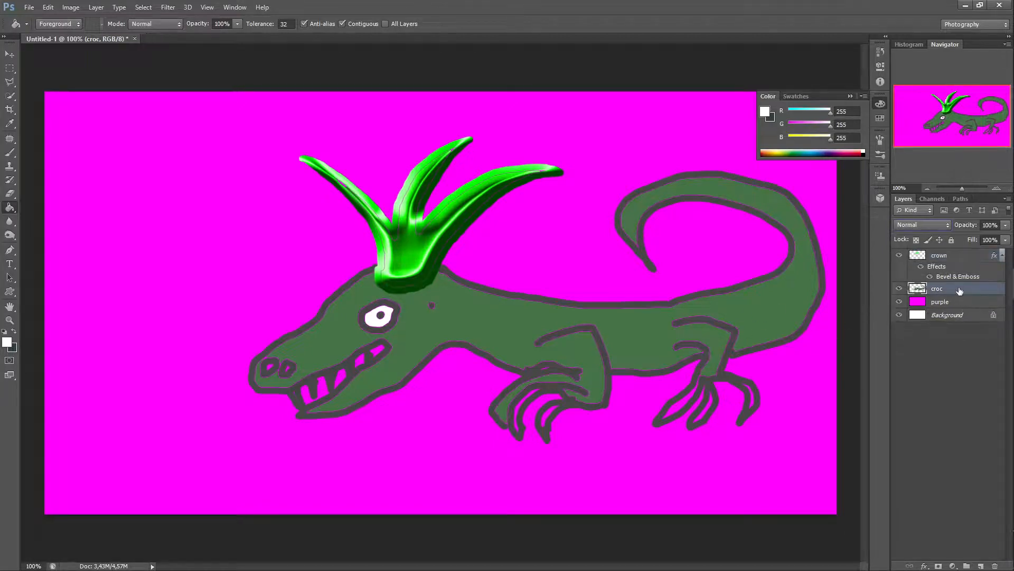
pyautogui.doubleClick(959, 290)
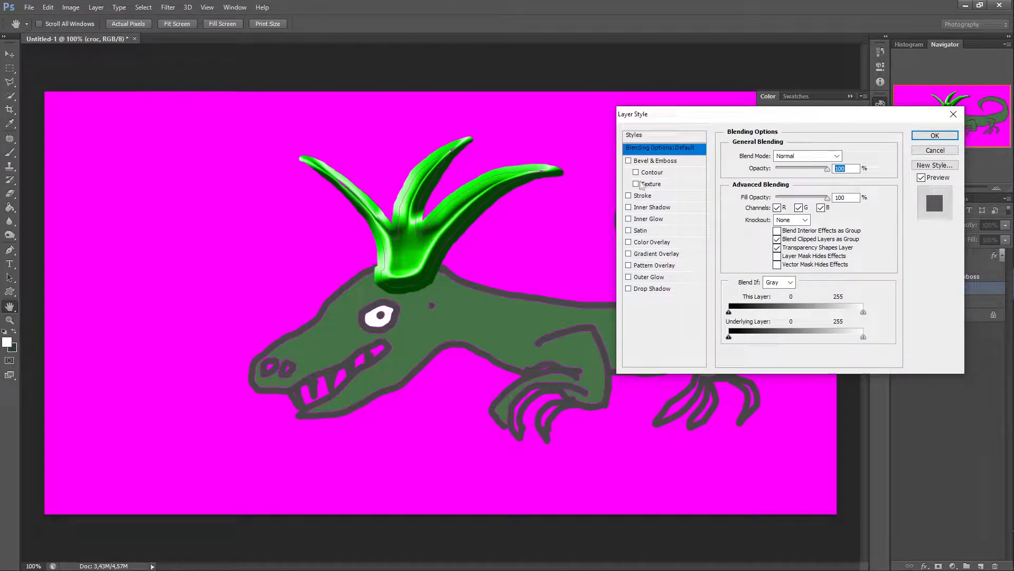
pyautogui.click(629, 243)
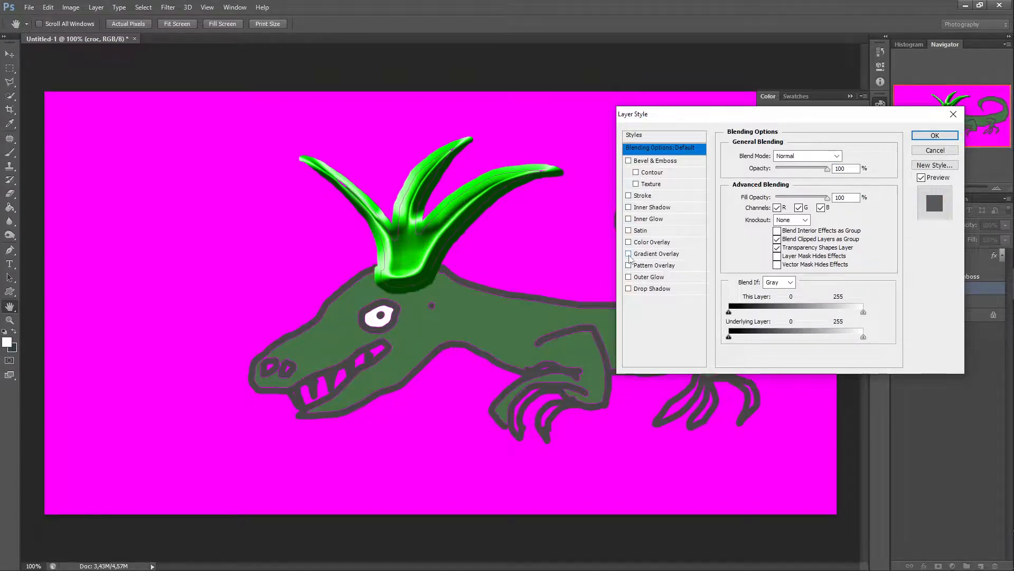
pyautogui.click(629, 254)
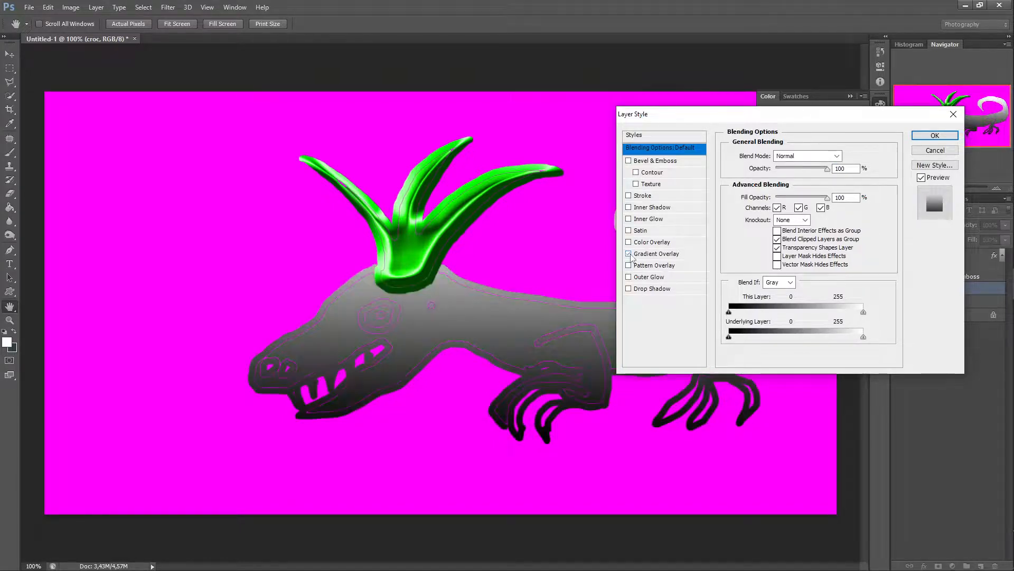
# Step: Open the croc's Gradient Overlay settings and preview spectrum, transparent and other gradient presets
pyautogui.click(687, 255)
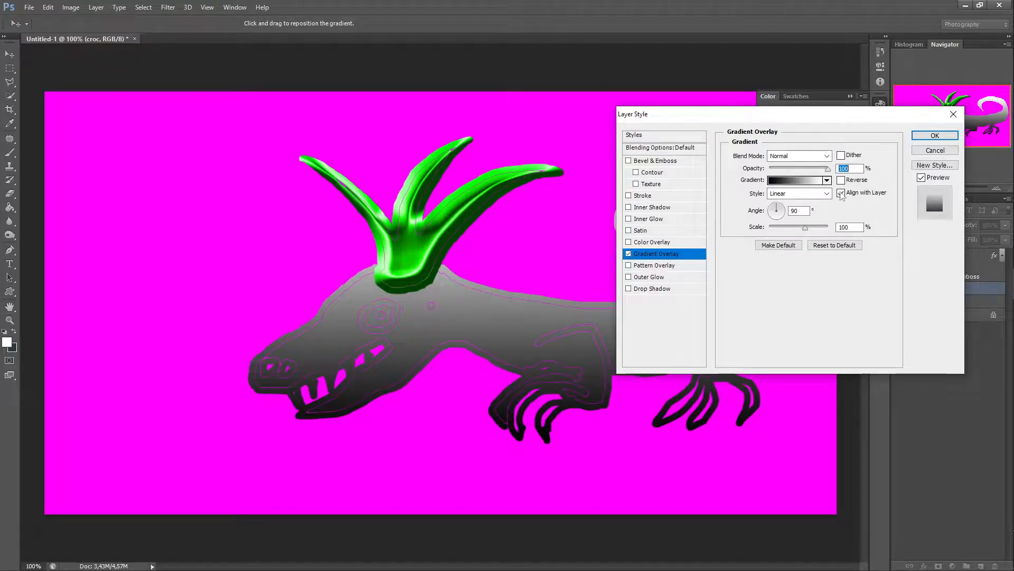
pyautogui.click(827, 180)
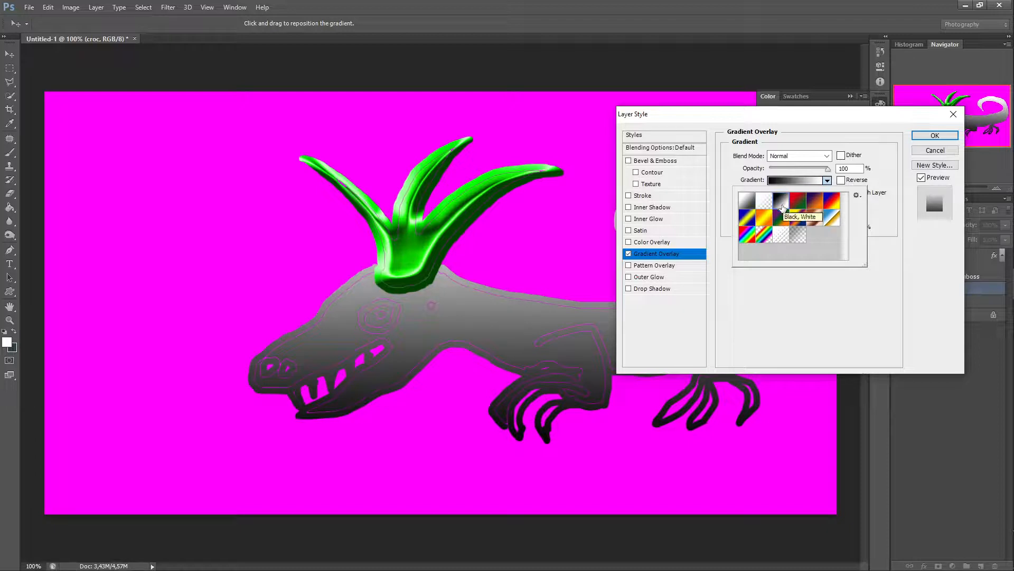
pyautogui.click(748, 228)
pyautogui.click(748, 219)
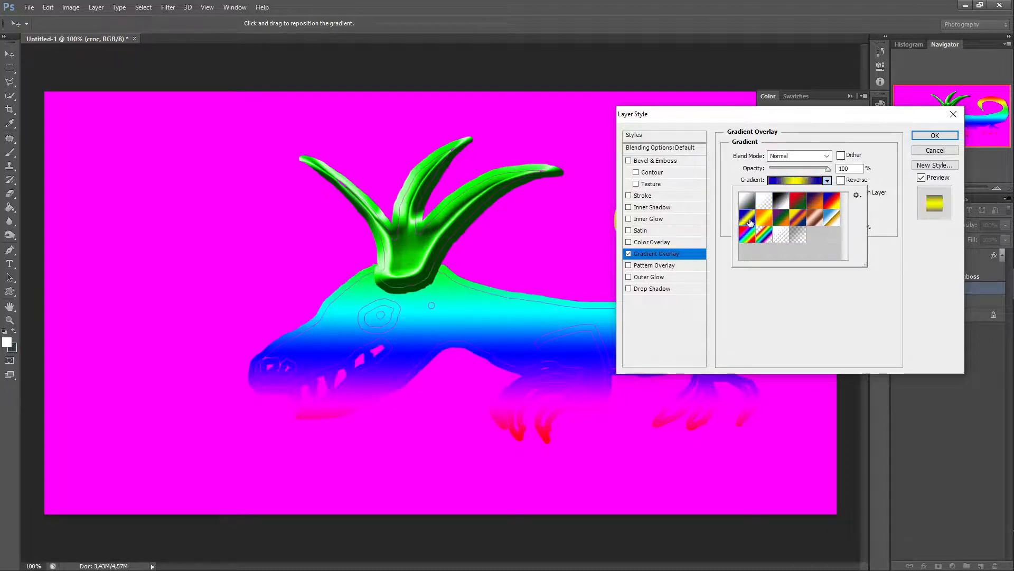
pyautogui.click(787, 237)
pyautogui.click(799, 237)
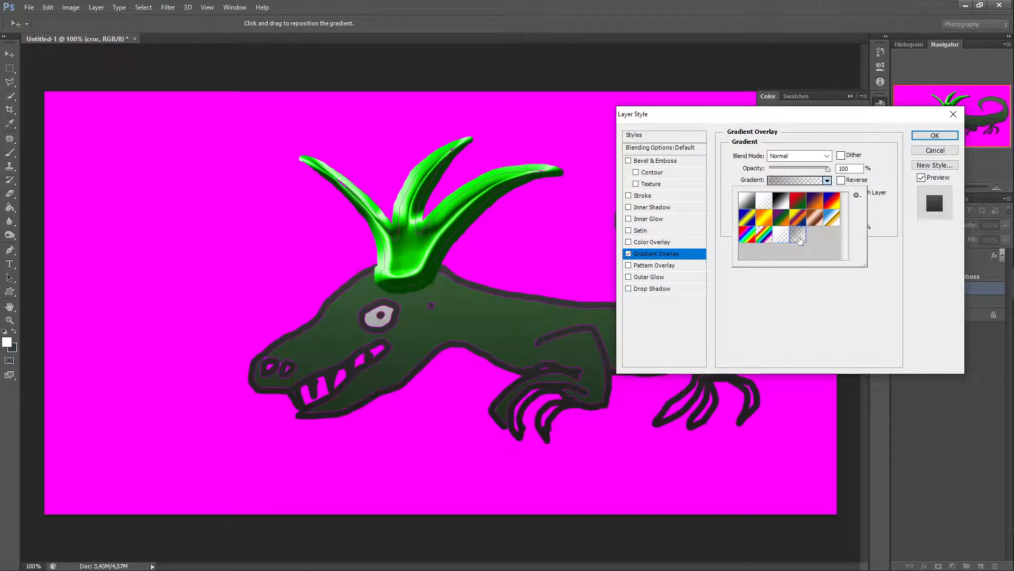
pyautogui.click(831, 217)
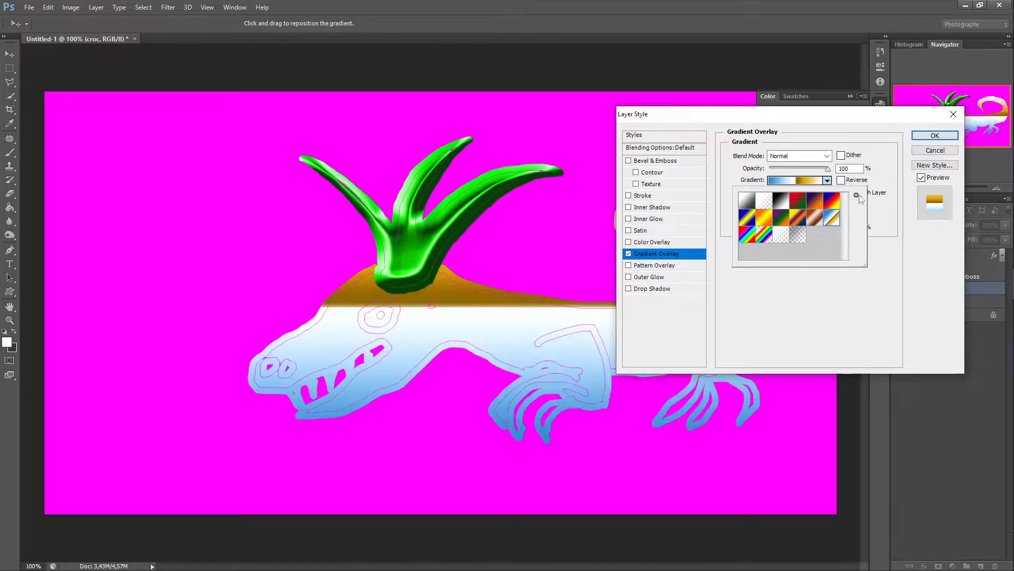
# Step: Replace the gradient presets with the Spectrums gradient set
pyautogui.click(857, 196)
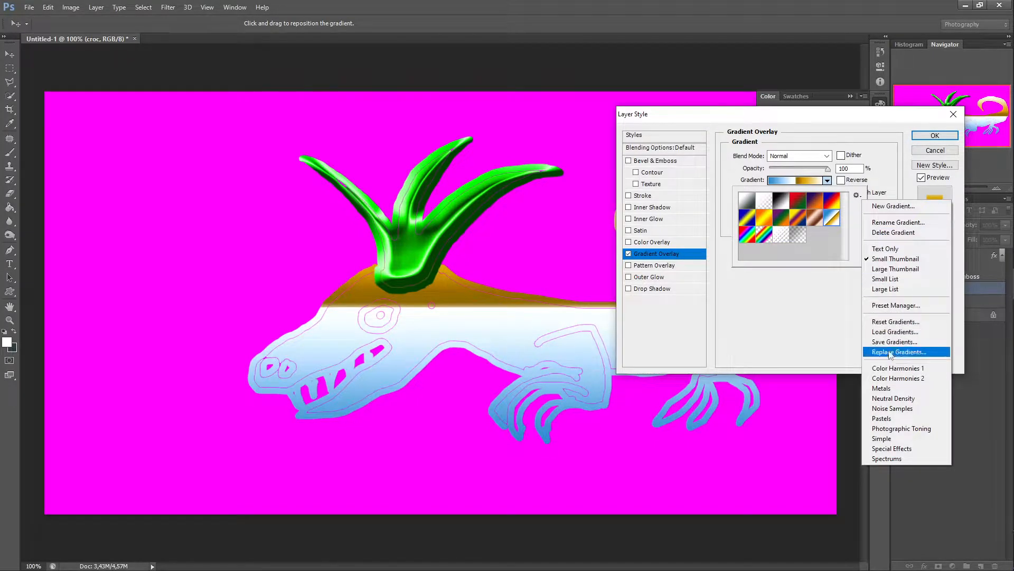
pyautogui.click(880, 461)
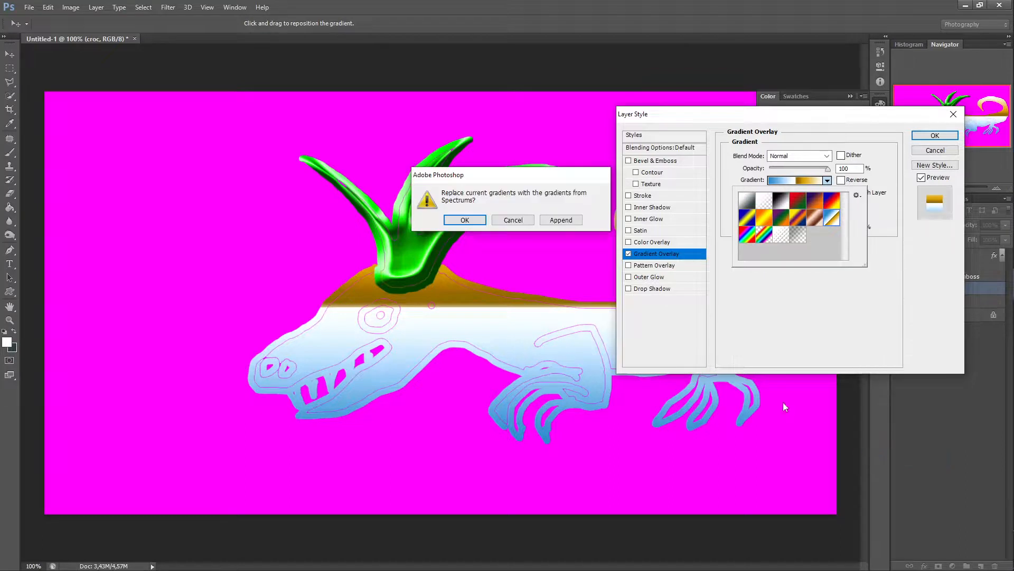
pyautogui.click(462, 220)
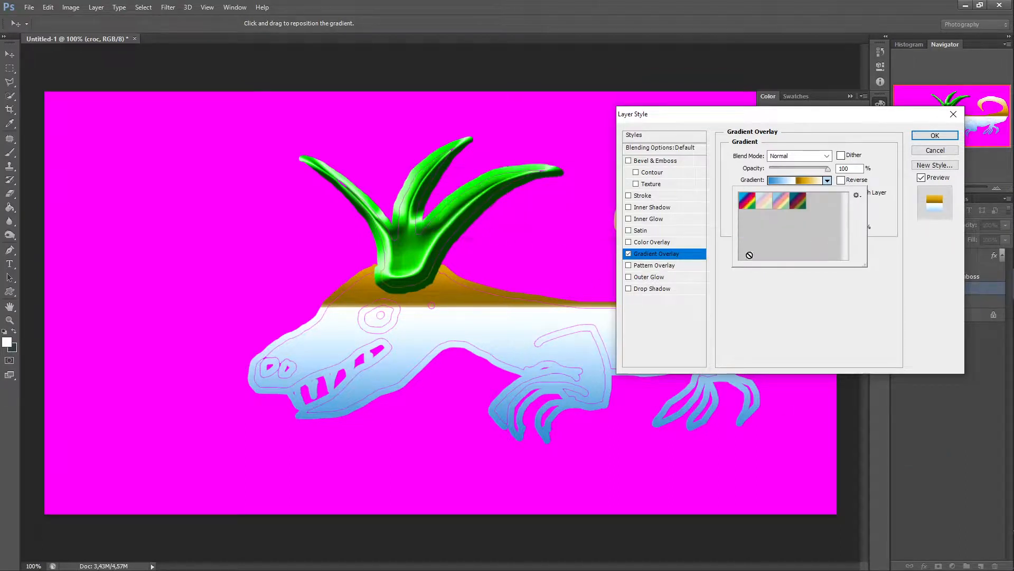
# Step: Preview each Spectrums gradient as the croc's Gradient Overlay
pyautogui.click(749, 206)
pyautogui.click(765, 205)
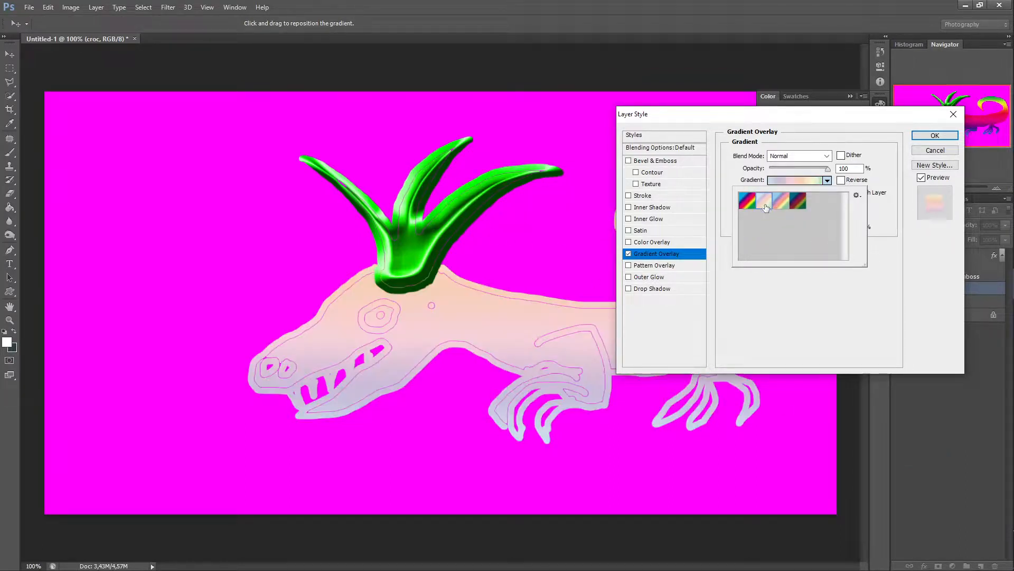
pyautogui.click(780, 204)
pyautogui.click(798, 204)
pyautogui.click(781, 204)
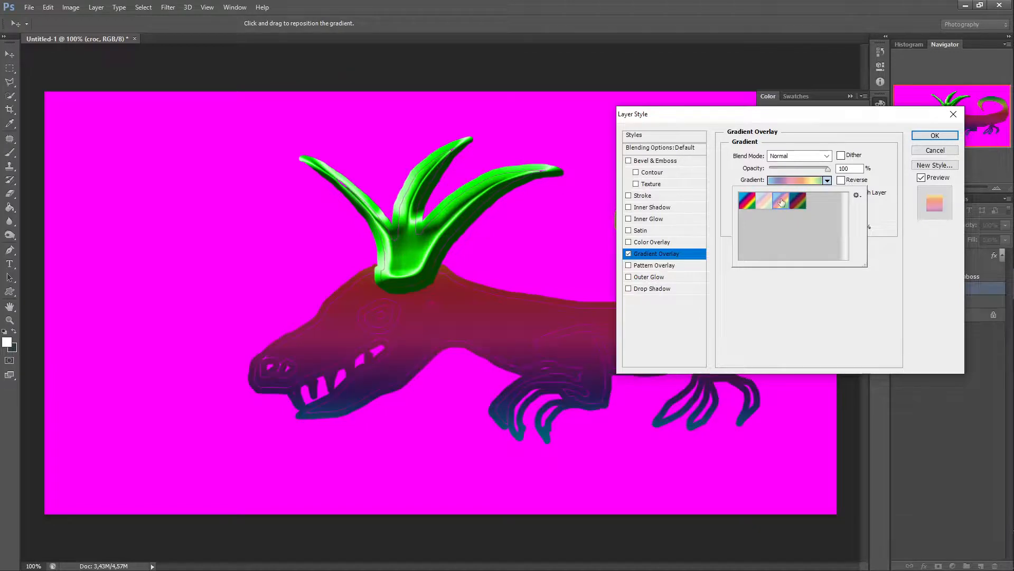
pyautogui.click(747, 202)
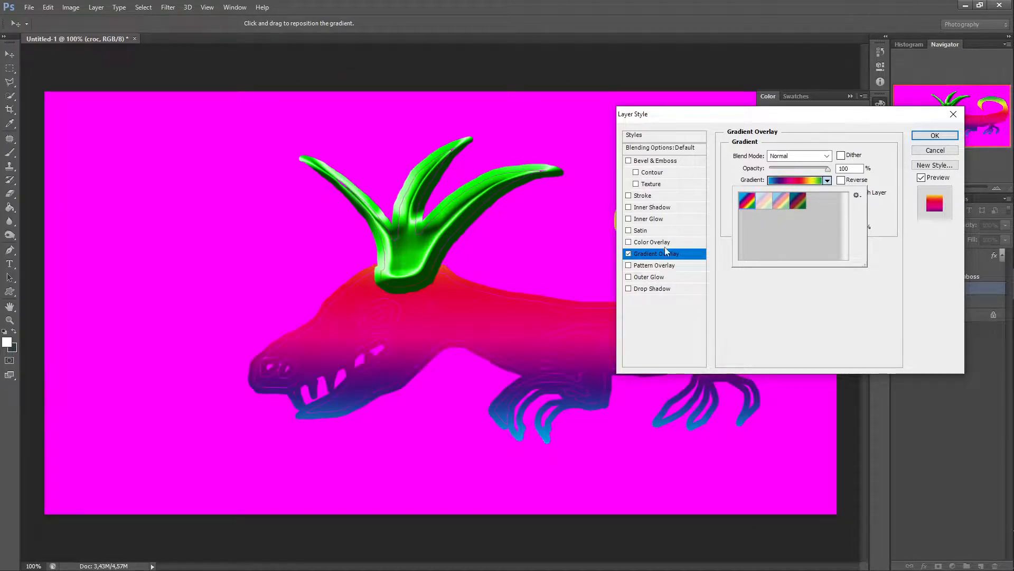
# Step: Disable Gradient Overlay, enable Bevel & Emboss on the croc, and apply the layer style
pyautogui.click(629, 254)
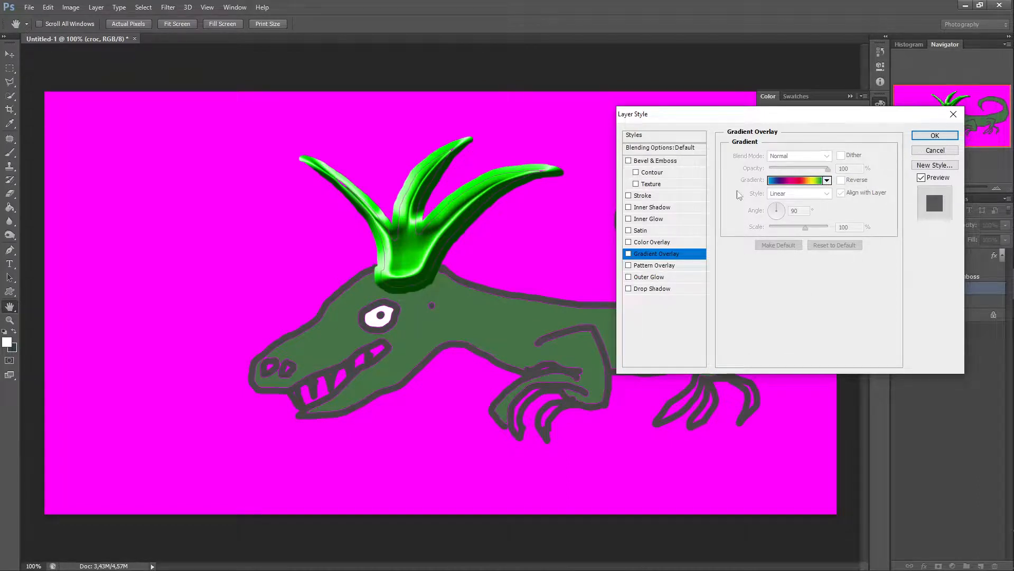
pyautogui.click(629, 161)
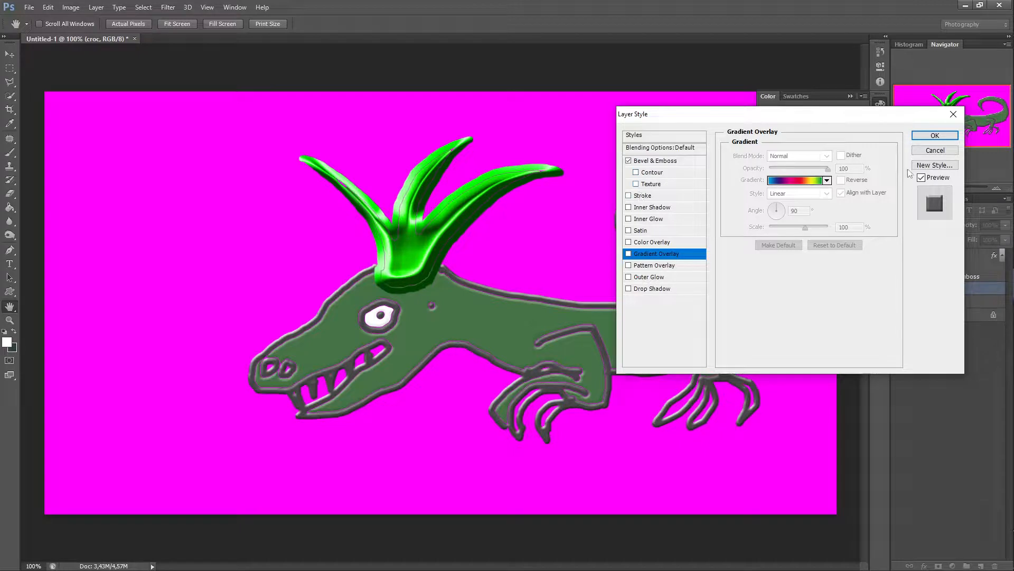
pyautogui.click(935, 135)
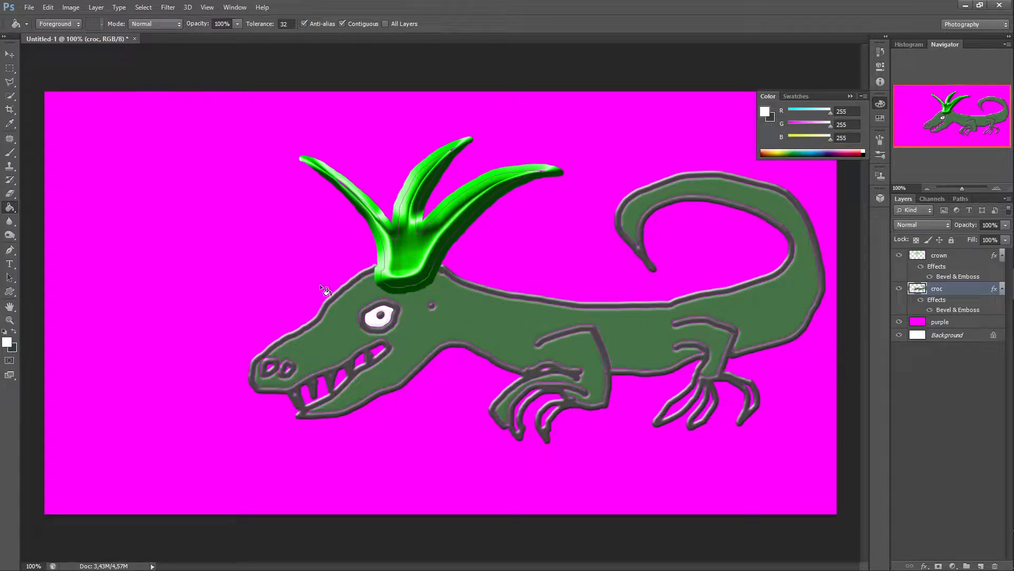
# Step: Select the Burn Tool and set its brush to 40 px with 0% hardness
pyautogui.click(10, 235)
pyautogui.click(15, 239)
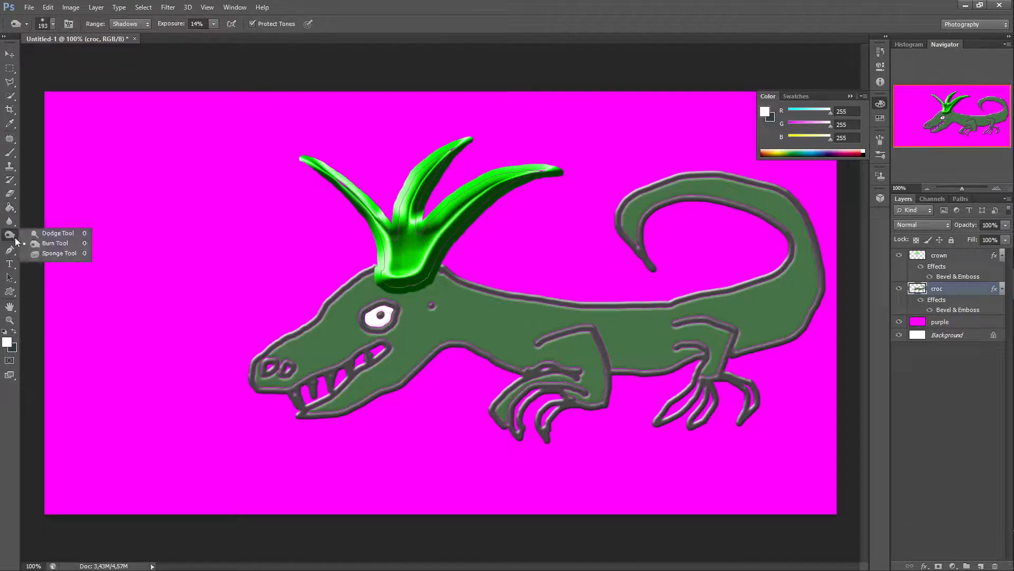
pyautogui.click(58, 244)
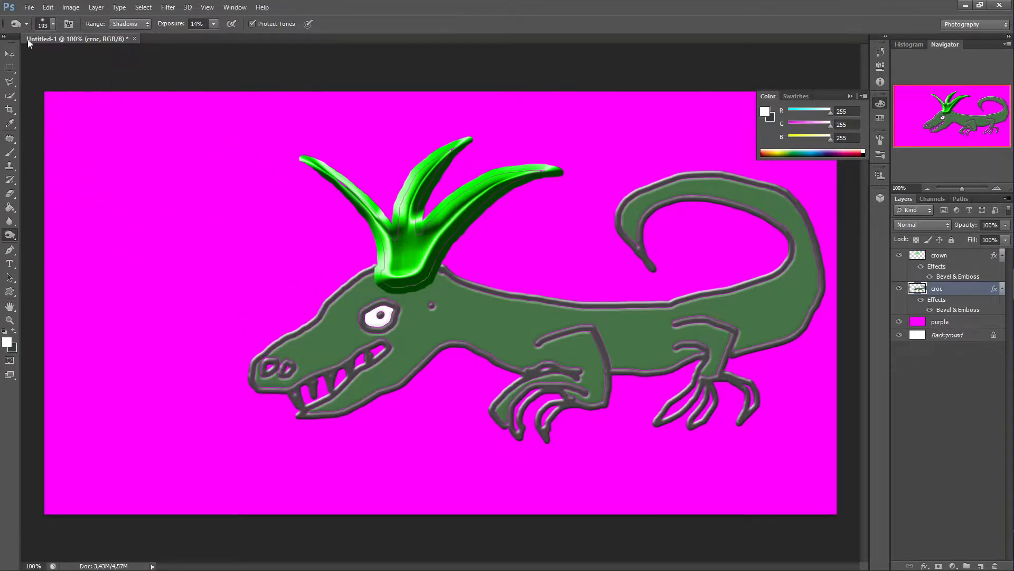
pyautogui.click(53, 25)
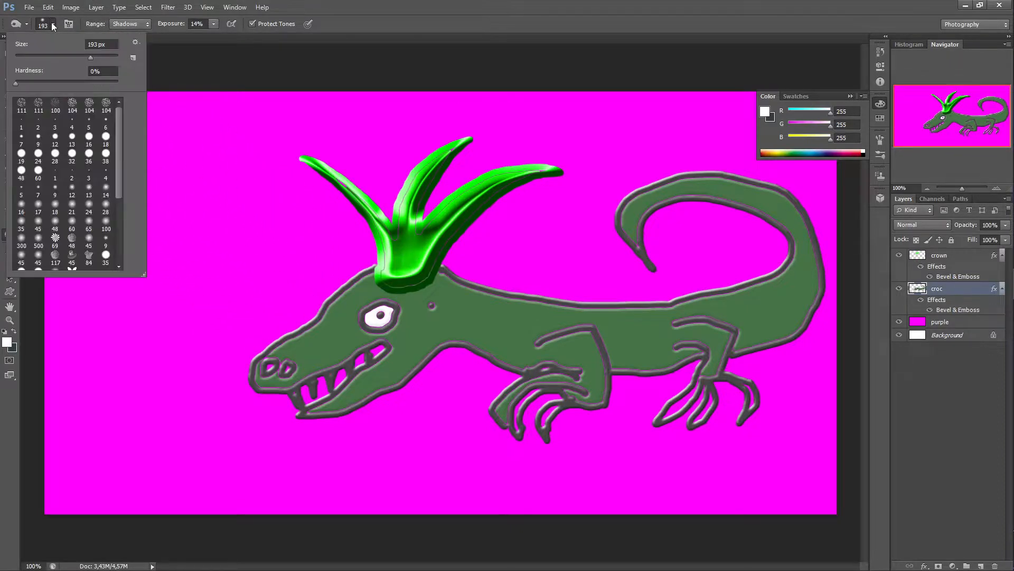
pyautogui.click(29, 56)
pyautogui.click(36, 55)
pyautogui.moveTo(17, 84); pyautogui.dragTo(39, 87)
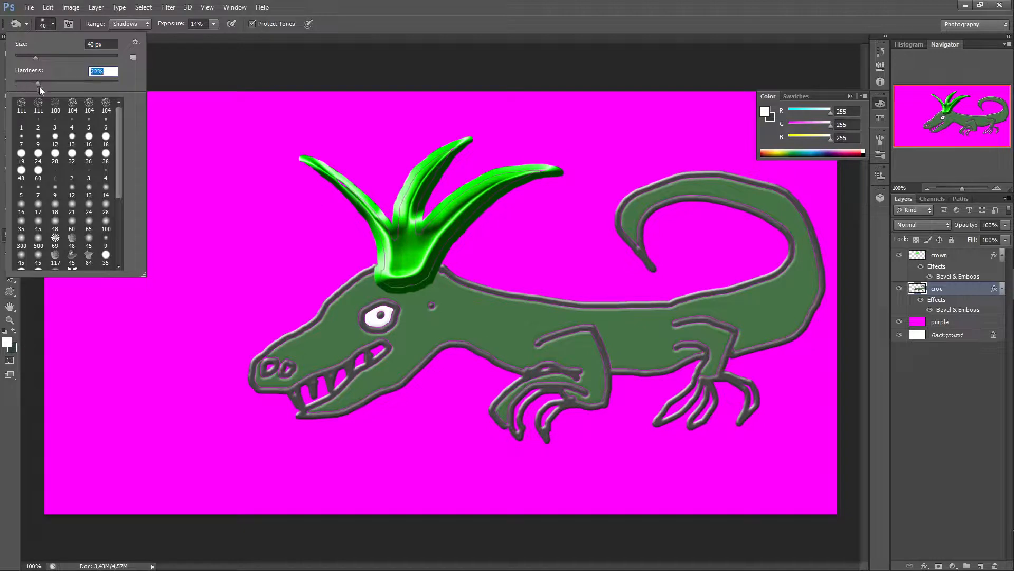
# Step: Burn a stroke on the croc's body, then revert it in History
pyautogui.click(459, 311)
pyautogui.moveTo(454, 313)
pyautogui.mouseDown()
pyautogui.moveTo(539, 335)
pyautogui.moveTo(478, 345)
pyautogui.moveTo(507, 327)
pyautogui.moveTo(489, 311)
pyautogui.moveTo(452, 312)
pyautogui.moveTo(520, 331)
pyautogui.moveTo(455, 308)
pyautogui.moveTo(533, 338)
pyautogui.moveTo(473, 307)
pyautogui.mouseUp()
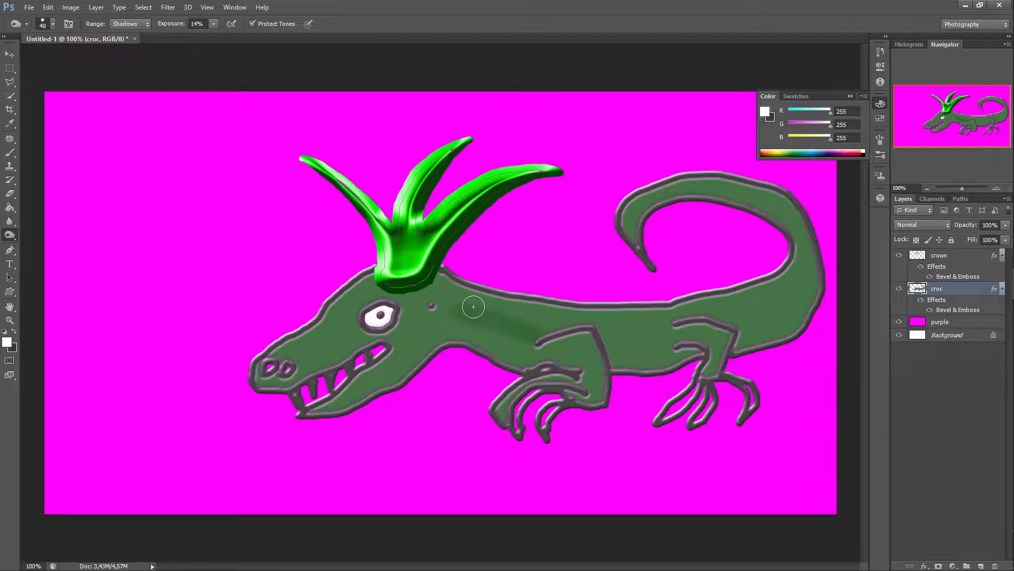
pyautogui.click(880, 52)
pyautogui.click(805, 168)
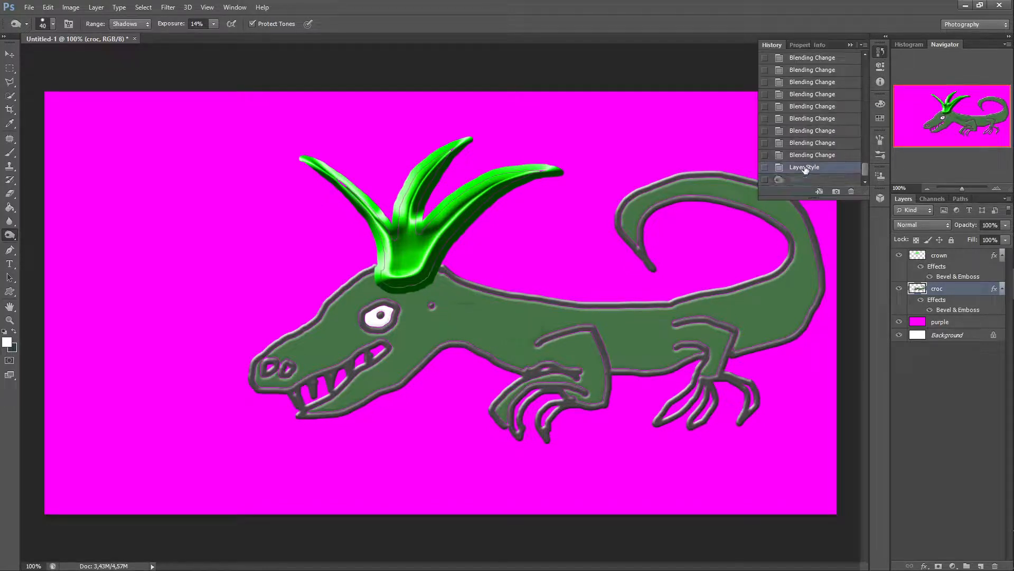
# Step: Burn another stroke near the croc's shoulder and revert it in History
pyautogui.click(53, 24)
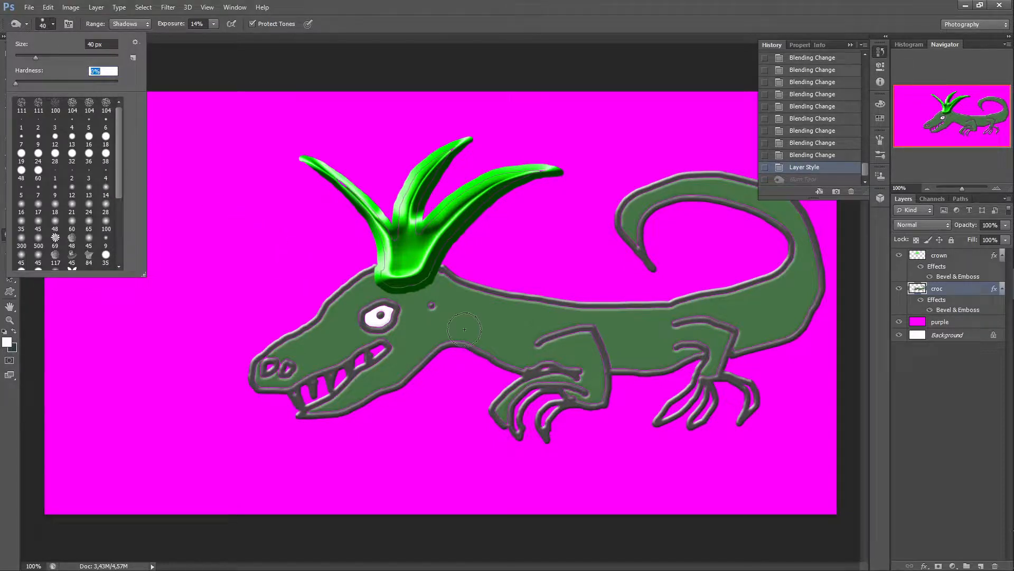
pyautogui.press('Return')
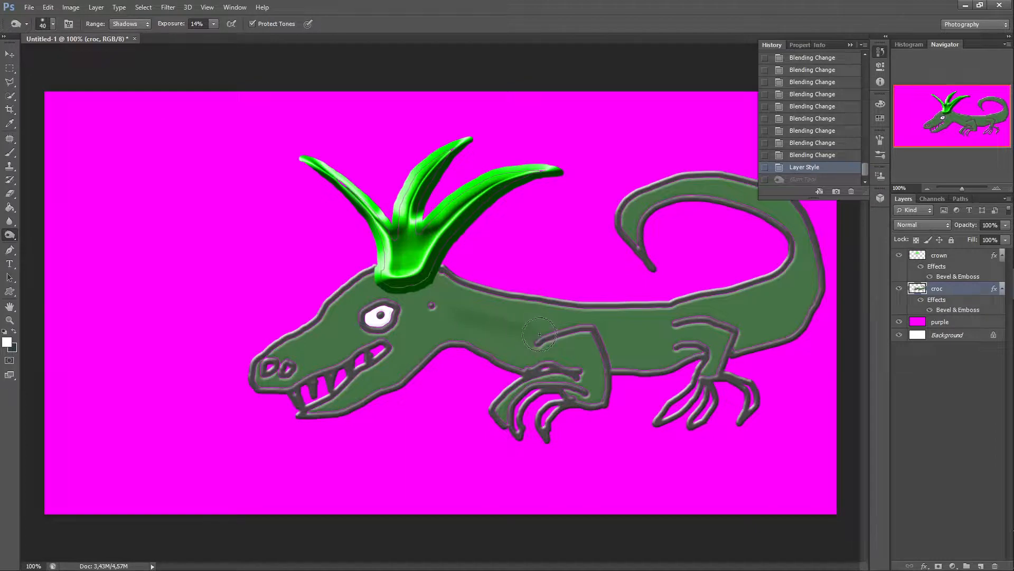
pyautogui.click(539, 334)
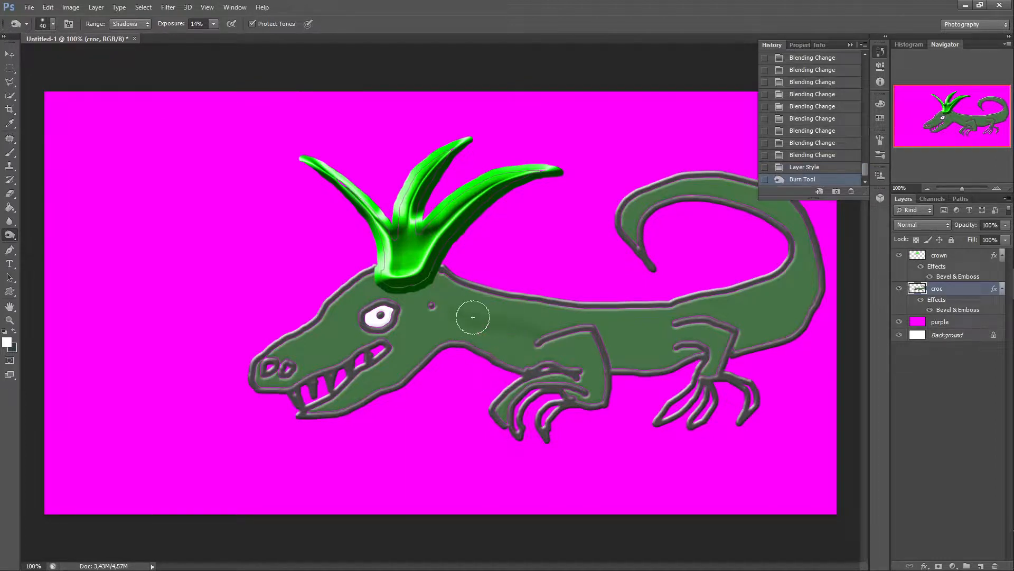
pyautogui.moveTo(473, 317); pyautogui.dragTo(515, 340)
pyautogui.click(826, 168)
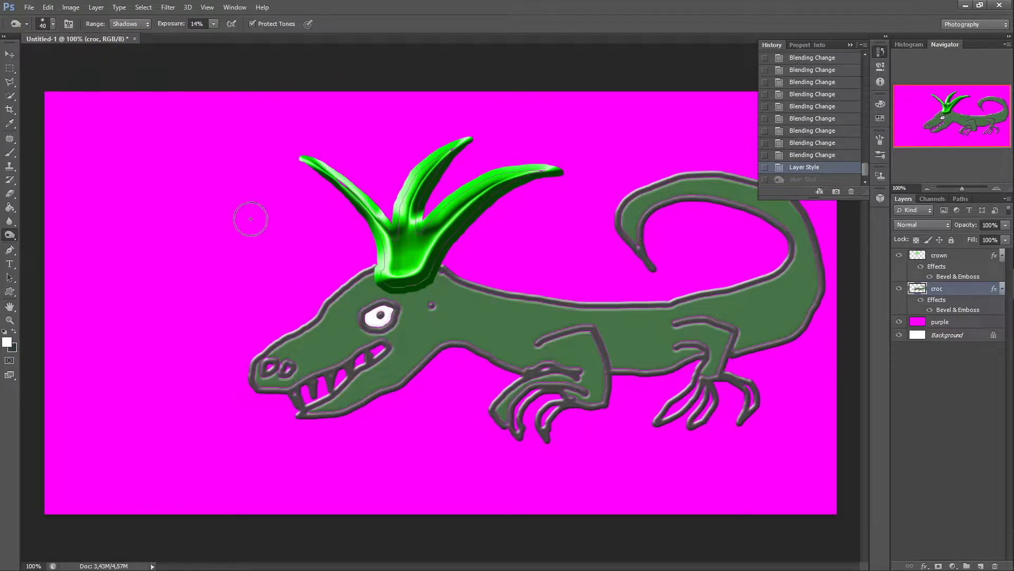
# Step: Set the Burn range to Midtones and test a stroke on the body, reverting it in History
pyautogui.click(150, 25)
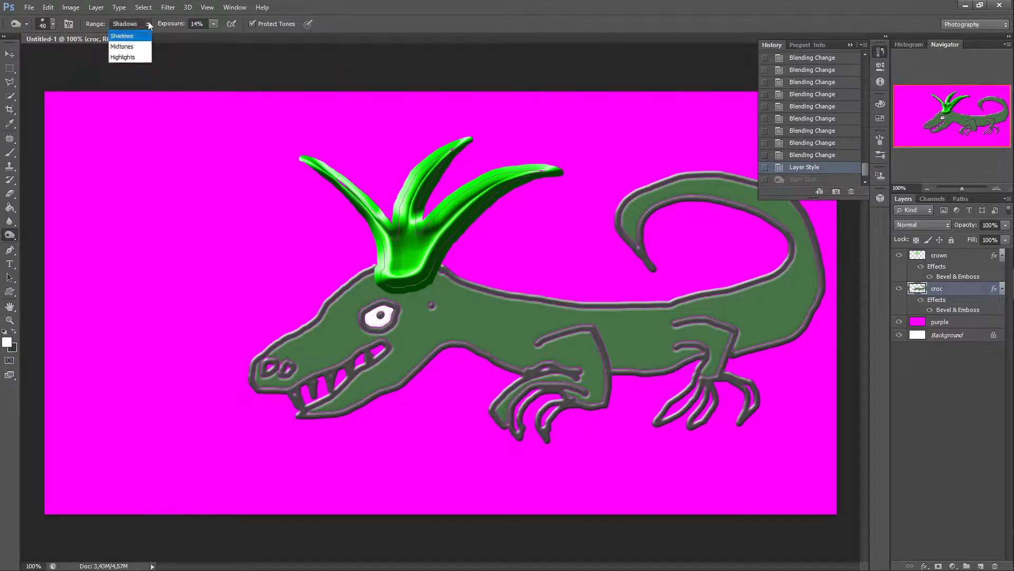
pyautogui.click(132, 49)
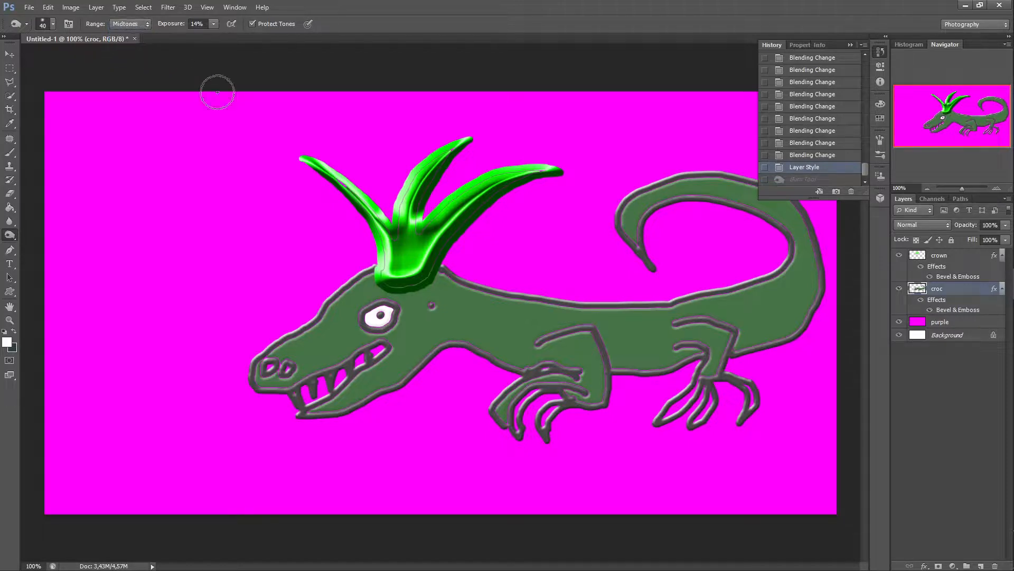
pyautogui.moveTo(459, 338)
pyautogui.mouseDown()
pyautogui.moveTo(488, 352)
pyautogui.moveTo(500, 344)
pyautogui.moveTo(482, 346)
pyautogui.moveTo(492, 350)
pyautogui.mouseUp()
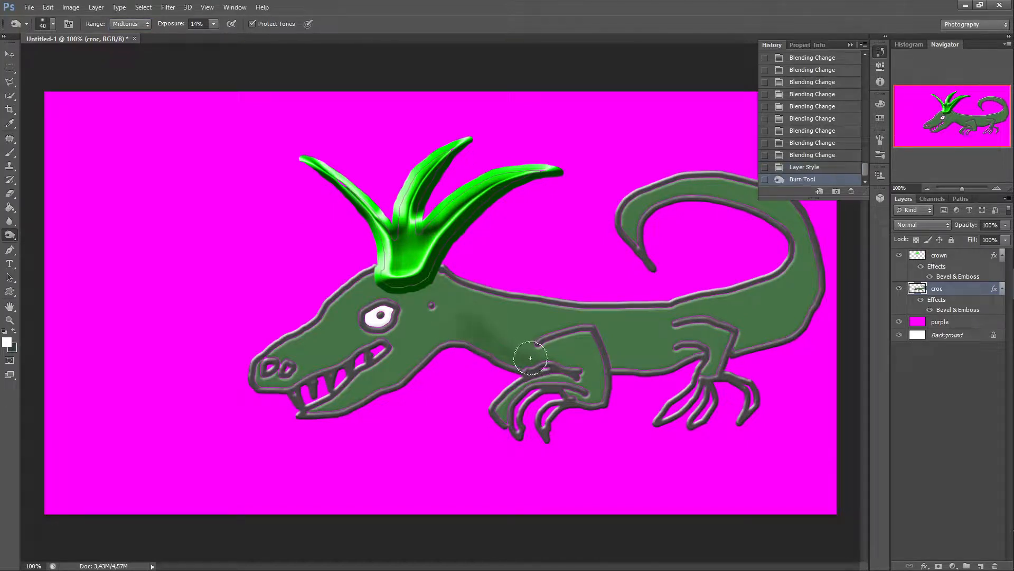
pyautogui.click(811, 168)
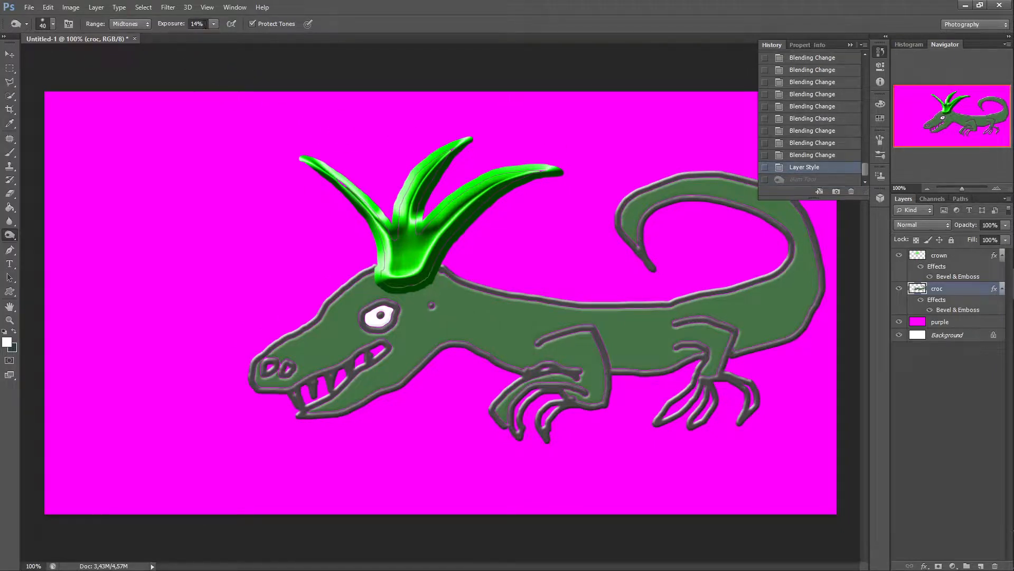
# Step: Set the burn exposure to 50% and burn shading along the croc's head, belly, tail and legs
pyautogui.click(215, 24)
pyautogui.moveTo(225, 42); pyautogui.dragTo(233, 43)
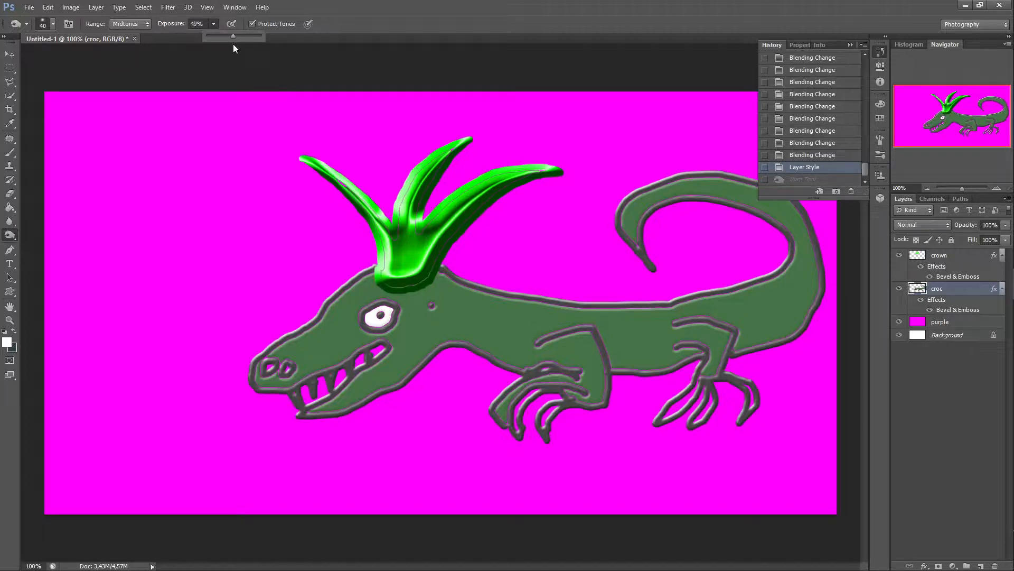
pyautogui.moveTo(232, 43); pyautogui.dragTo(233, 43)
pyautogui.moveTo(448, 331)
pyautogui.mouseDown()
pyautogui.moveTo(519, 361)
pyautogui.moveTo(534, 353)
pyautogui.moveTo(457, 334)
pyautogui.moveTo(323, 414)
pyautogui.mouseUp()
pyautogui.moveTo(269, 384); pyautogui.dragTo(380, 338)
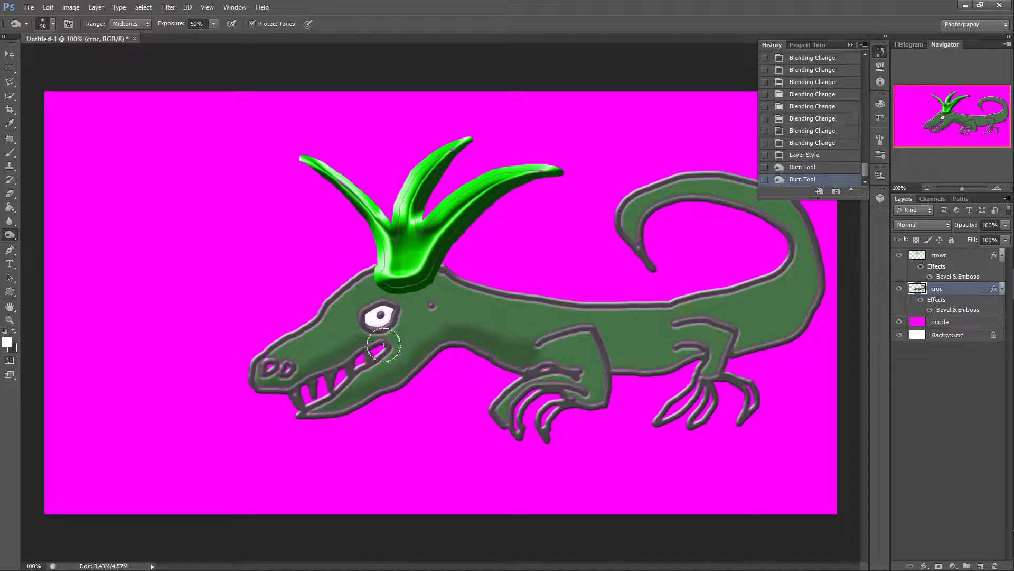
pyautogui.moveTo(607, 346)
pyautogui.mouseDown()
pyautogui.moveTo(612, 355)
pyautogui.moveTo(688, 356)
pyautogui.moveTo(611, 357)
pyautogui.moveTo(747, 347)
pyautogui.moveTo(808, 297)
pyautogui.moveTo(814, 269)
pyautogui.moveTo(818, 302)
pyautogui.moveTo(763, 336)
pyautogui.mouseUp()
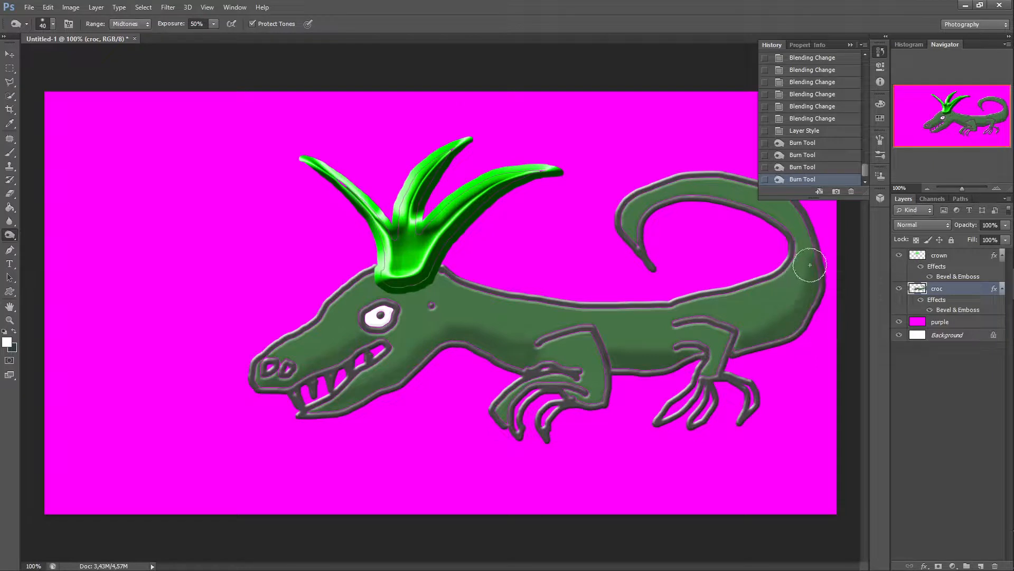
pyautogui.moveTo(809, 233)
pyautogui.mouseDown()
pyautogui.moveTo(812, 301)
pyautogui.moveTo(817, 292)
pyautogui.moveTo(762, 345)
pyautogui.mouseUp()
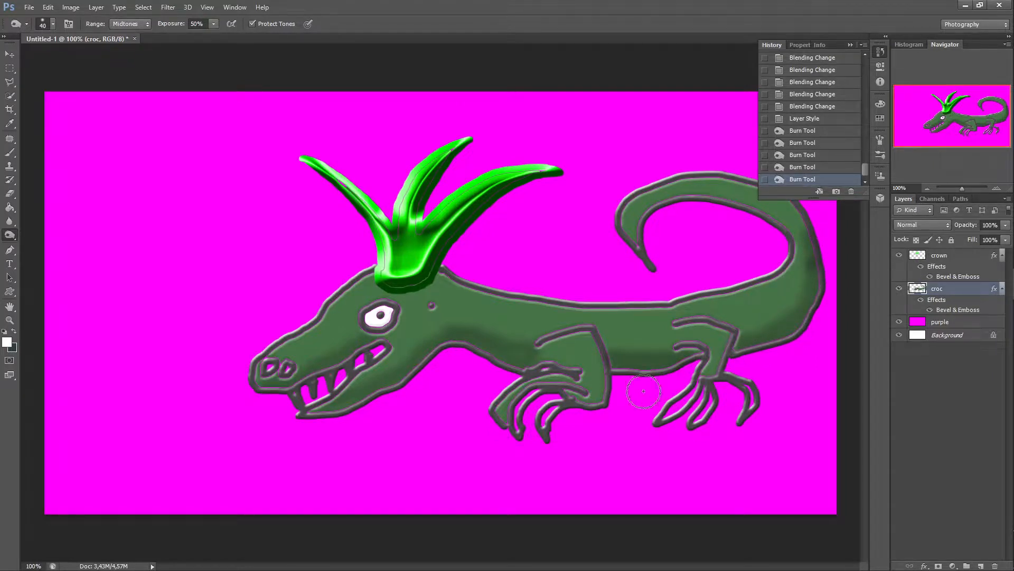
pyautogui.moveTo(508, 355)
pyautogui.mouseDown()
pyautogui.moveTo(524, 370)
pyautogui.moveTo(455, 343)
pyautogui.moveTo(518, 371)
pyautogui.mouseUp()
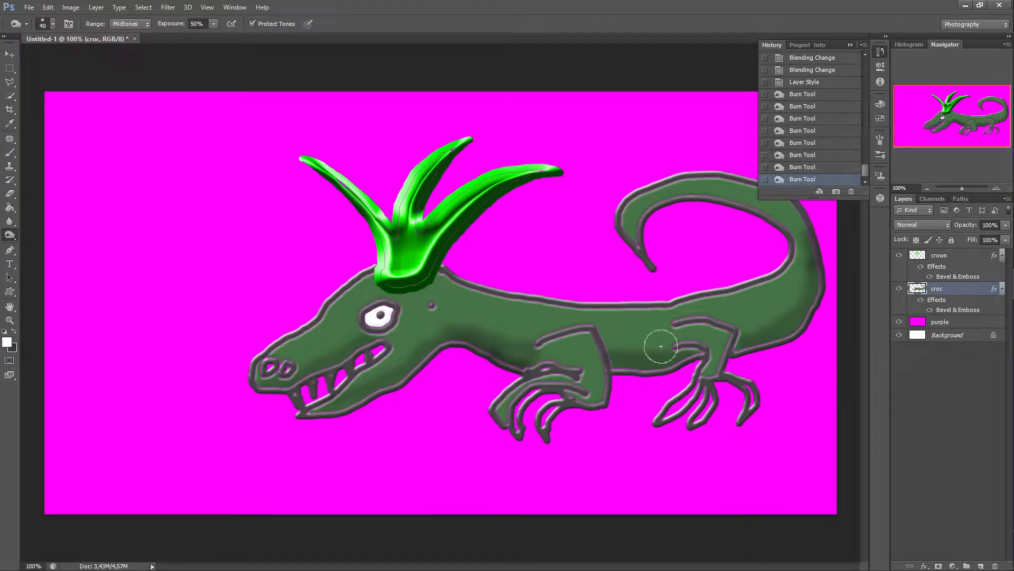
pyautogui.click(434, 399)
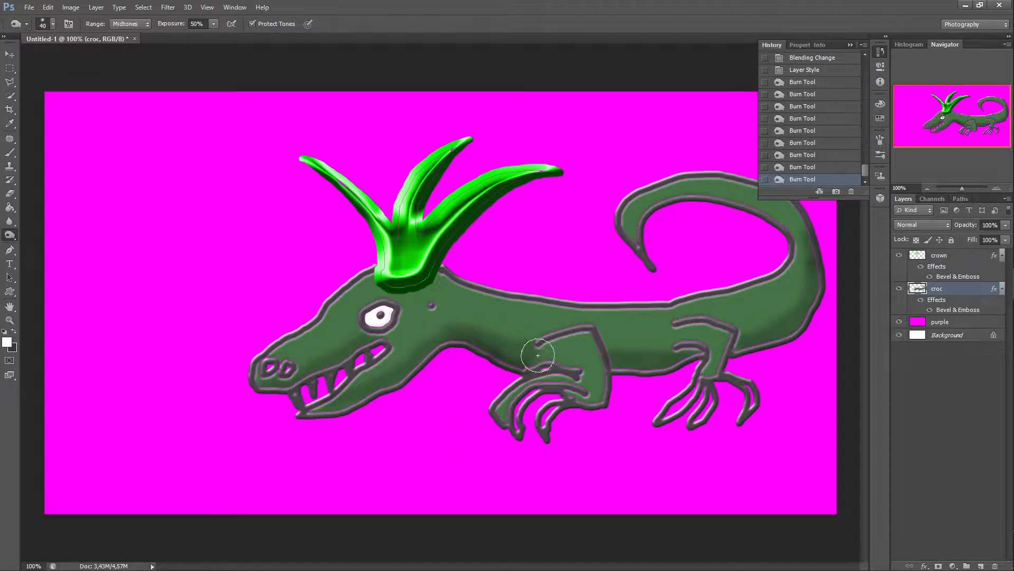
pyautogui.click(967, 324)
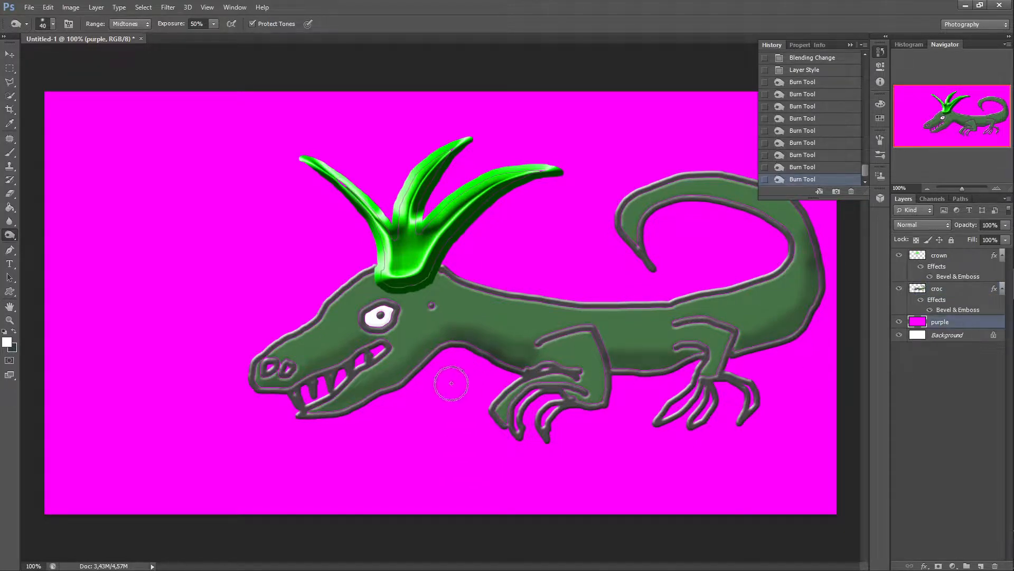
pyautogui.click(454, 389)
pyautogui.click(429, 408)
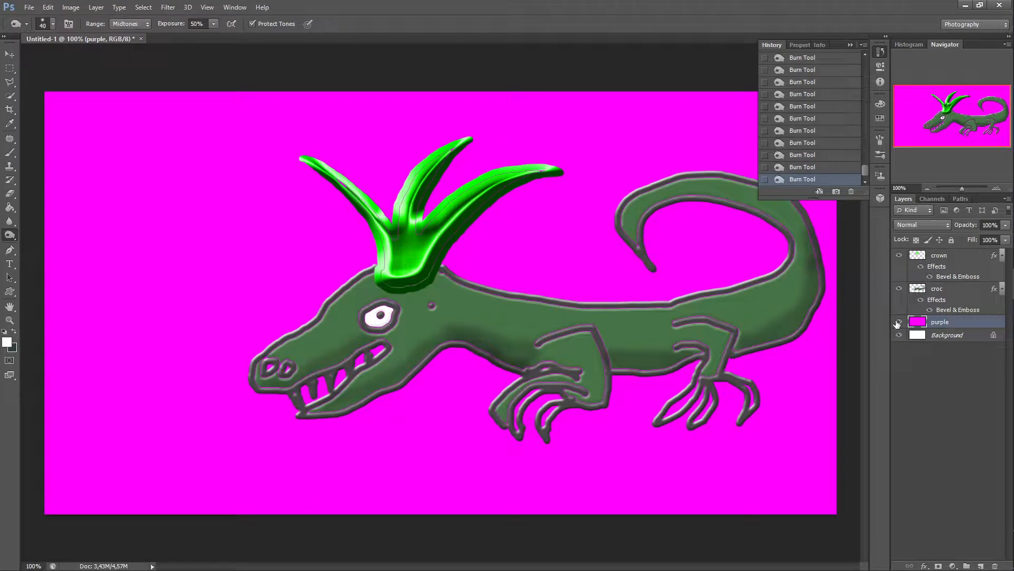
pyautogui.click(810, 168)
pyautogui.click(957, 290)
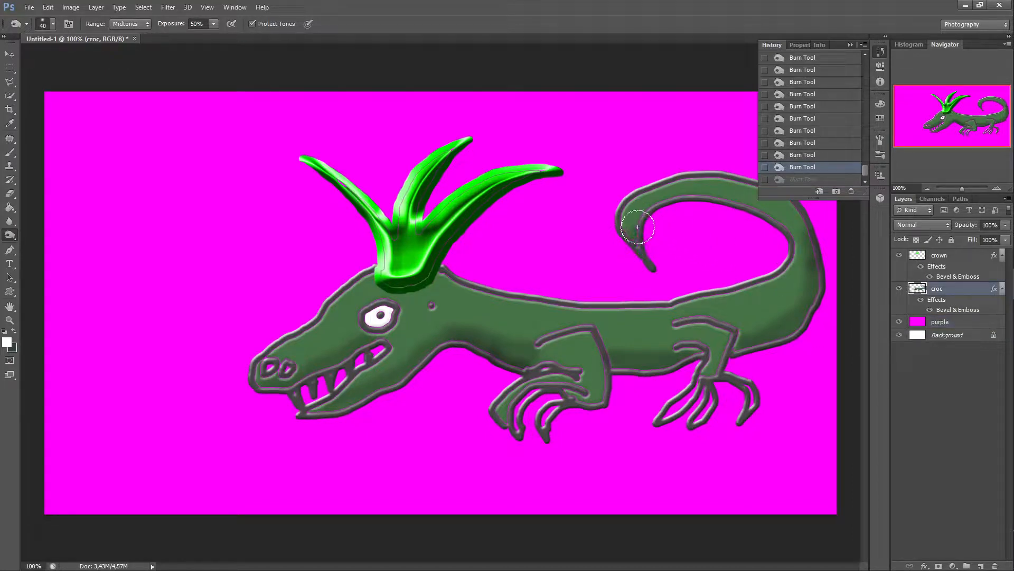
# Step: Continue burning shadows along the croc's tail, back, legs and belly with the Burn Tool
pyautogui.moveTo(637, 227)
pyautogui.mouseDown()
pyautogui.moveTo(656, 199)
pyautogui.moveTo(690, 177)
pyautogui.moveTo(781, 225)
pyautogui.mouseUp()
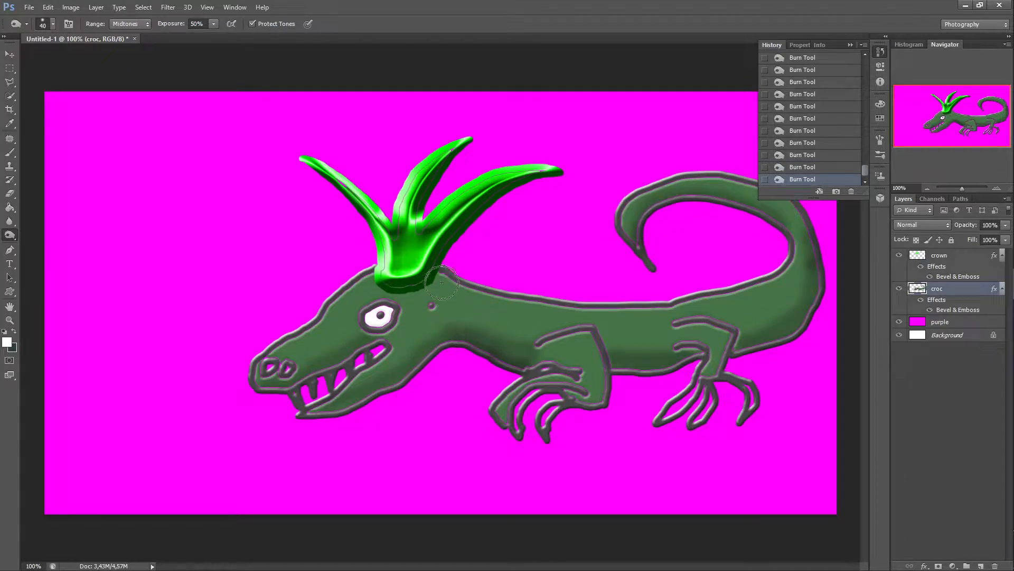
pyautogui.moveTo(442, 282)
pyautogui.mouseDown()
pyautogui.moveTo(414, 290)
pyautogui.moveTo(445, 277)
pyautogui.mouseUp()
pyautogui.moveTo(539, 331)
pyautogui.mouseDown()
pyautogui.moveTo(596, 343)
pyautogui.moveTo(609, 371)
pyautogui.moveTo(585, 336)
pyautogui.moveTo(609, 389)
pyautogui.moveTo(601, 376)
pyautogui.moveTo(604, 398)
pyautogui.moveTo(579, 406)
pyautogui.moveTo(544, 387)
pyautogui.moveTo(514, 411)
pyautogui.moveTo(536, 389)
pyautogui.moveTo(521, 424)
pyautogui.mouseUp()
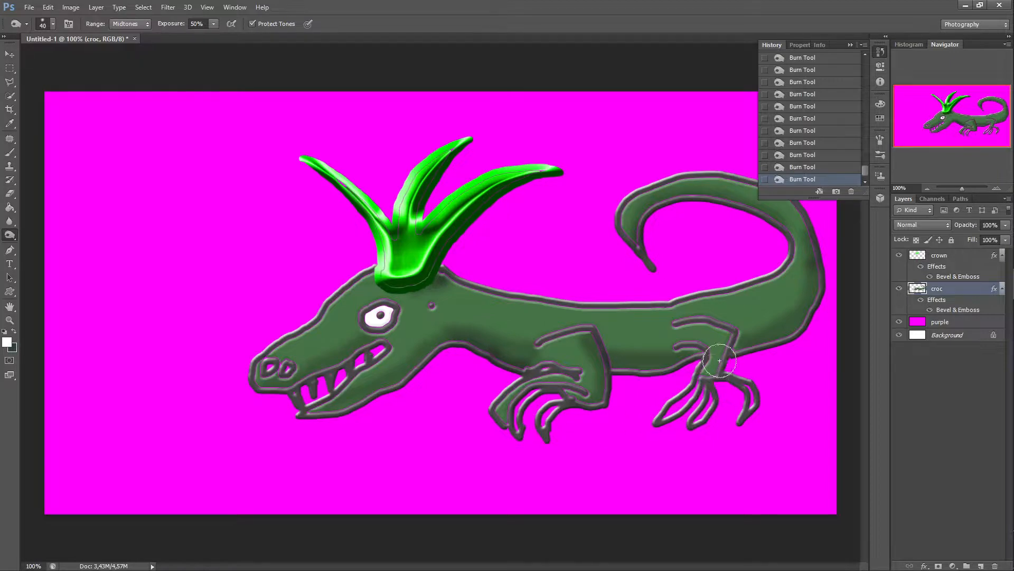
pyautogui.moveTo(720, 360)
pyautogui.mouseDown()
pyautogui.moveTo(726, 345)
pyautogui.moveTo(720, 360)
pyautogui.moveTo(715, 333)
pyautogui.moveTo(685, 330)
pyautogui.moveTo(722, 335)
pyautogui.moveTo(712, 371)
pyautogui.mouseUp()
pyautogui.moveTo(577, 339)
pyautogui.mouseDown()
pyautogui.moveTo(549, 344)
pyautogui.moveTo(595, 341)
pyautogui.moveTo(621, 365)
pyautogui.mouseUp()
pyautogui.moveTo(701, 364)
pyautogui.mouseDown()
pyautogui.moveTo(660, 369)
pyautogui.moveTo(621, 367)
pyautogui.moveTo(765, 348)
pyautogui.moveTo(788, 333)
pyautogui.moveTo(734, 354)
pyautogui.mouseUp()
pyautogui.moveTo(494, 354)
pyautogui.mouseDown()
pyautogui.moveTo(459, 341)
pyautogui.moveTo(304, 409)
pyautogui.moveTo(321, 407)
pyautogui.moveTo(366, 398)
pyautogui.moveTo(263, 376)
pyautogui.mouseUp()
pyautogui.moveTo(358, 343)
pyautogui.mouseDown()
pyautogui.moveTo(401, 319)
pyautogui.moveTo(387, 337)
pyautogui.moveTo(298, 377)
pyautogui.moveTo(421, 372)
pyautogui.moveTo(347, 401)
pyautogui.moveTo(436, 363)
pyautogui.moveTo(450, 347)
pyautogui.moveTo(429, 355)
pyautogui.moveTo(451, 339)
pyautogui.moveTo(422, 348)
pyautogui.moveTo(476, 348)
pyautogui.moveTo(522, 368)
pyautogui.moveTo(557, 363)
pyautogui.moveTo(523, 370)
pyautogui.mouseUp()
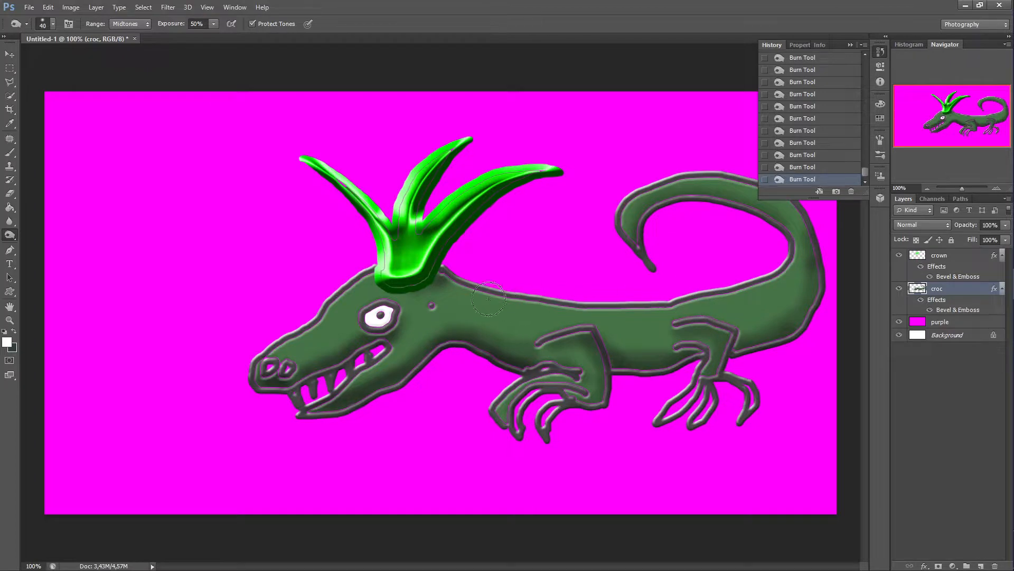
pyautogui.moveTo(470, 289)
pyautogui.mouseDown()
pyautogui.moveTo(670, 315)
pyautogui.moveTo(722, 304)
pyautogui.moveTo(777, 270)
pyautogui.mouseUp()
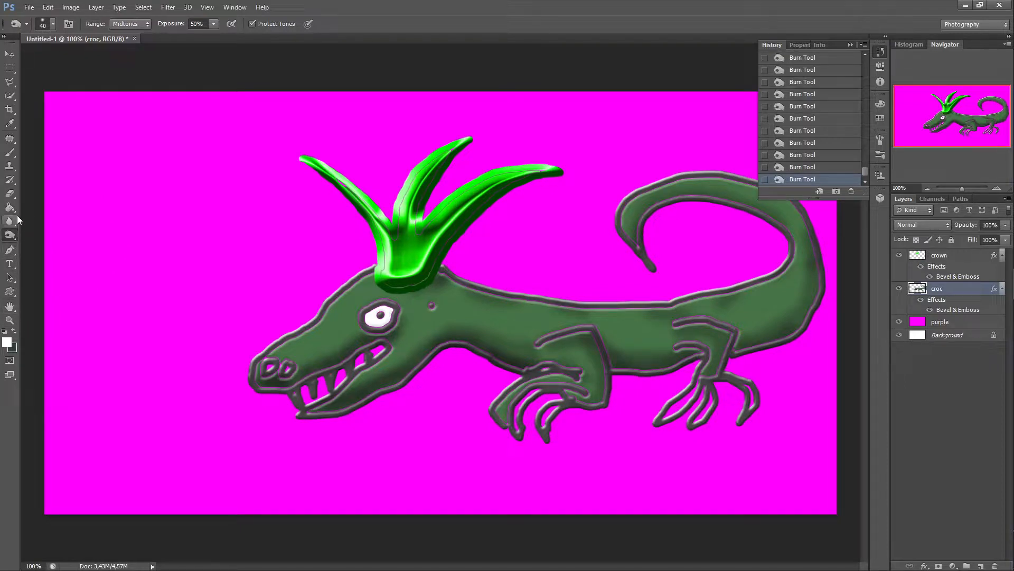
# Step: Sample the croc's green body colour as the foreground colour with the Eyedropper
pyautogui.click(10, 125)
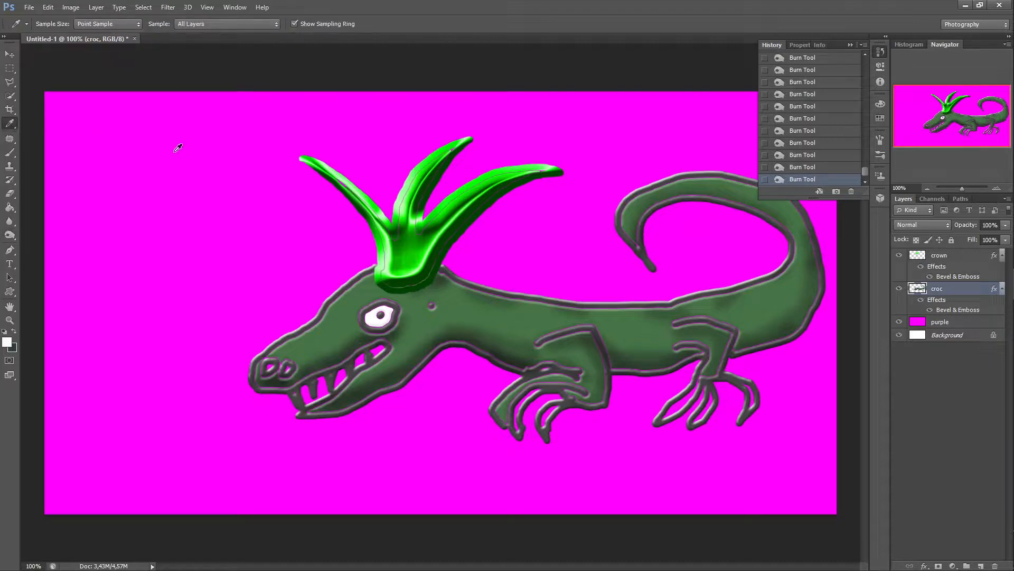
pyautogui.click(460, 309)
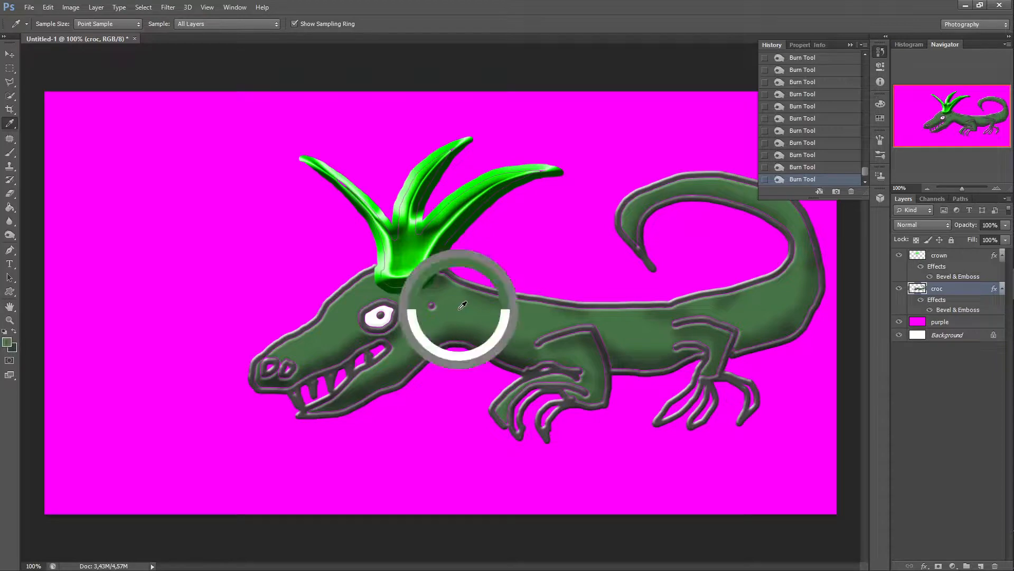
pyautogui.click(883, 104)
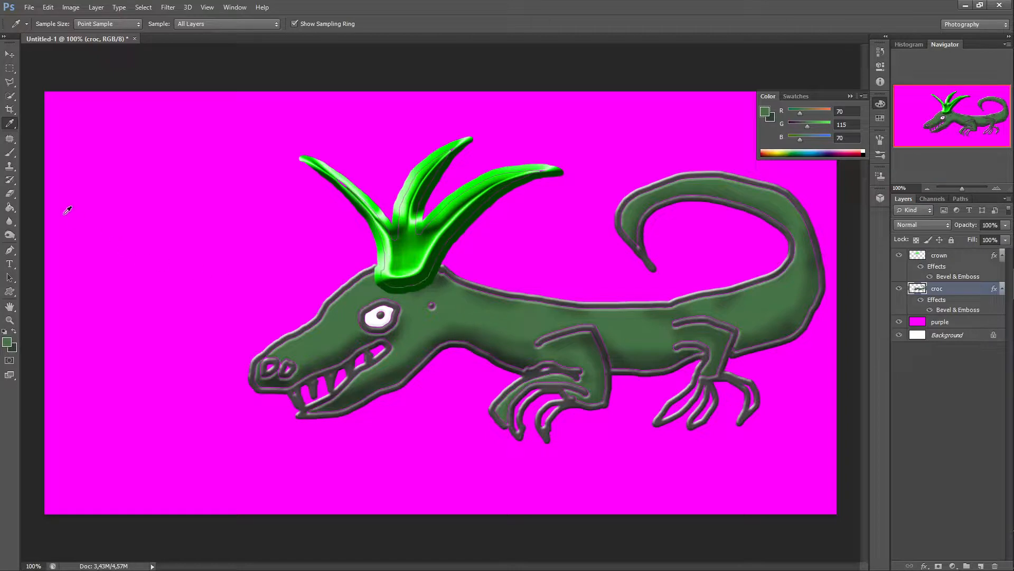
# Step: Zoom to 300% on the front leg and fill the gaps between its claws with green using the Paint Bucket, reverting a stray fill in History
pyautogui.click(9, 209)
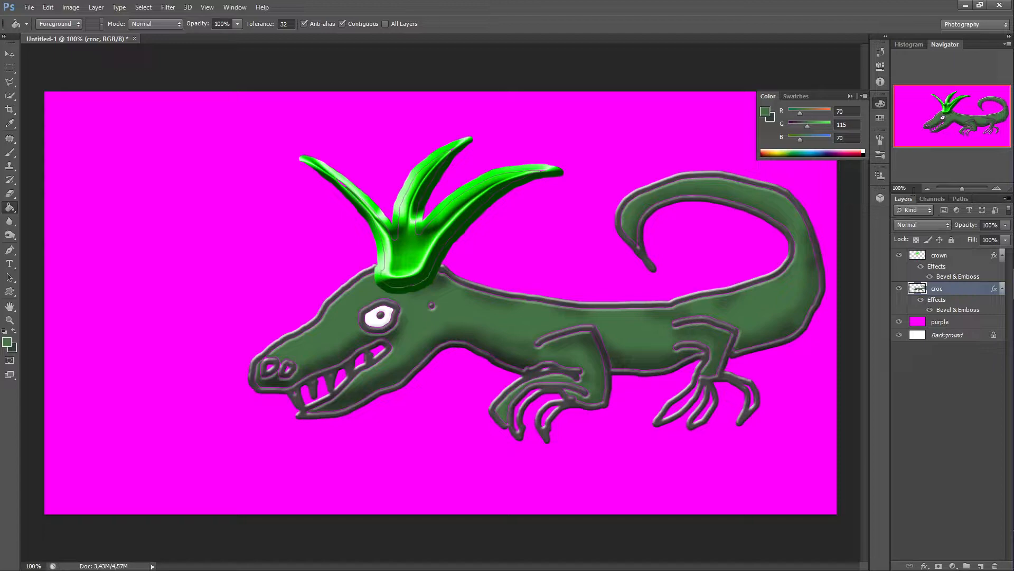
pyautogui.click(997, 191)
pyautogui.click(998, 191)
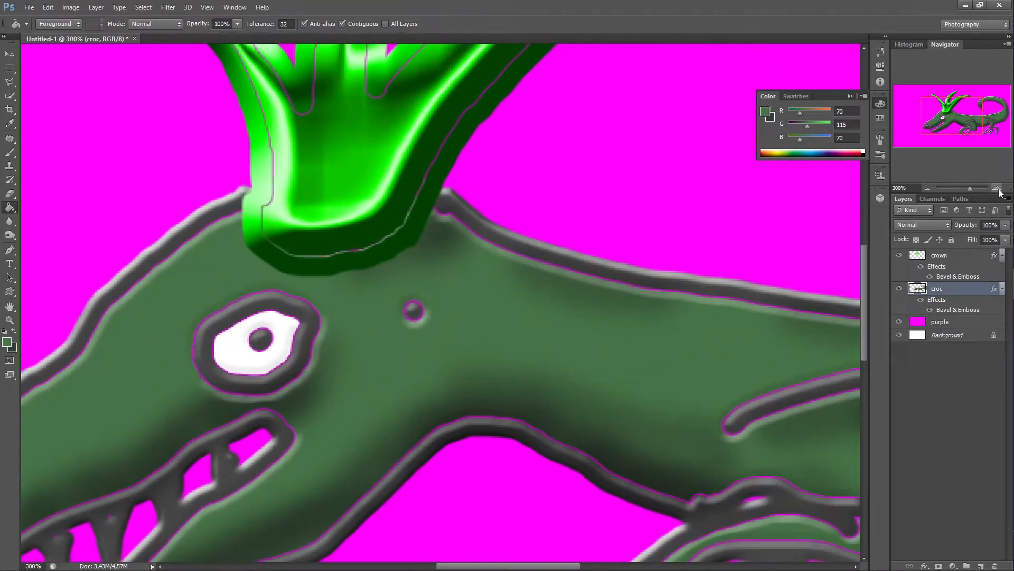
pyautogui.moveTo(956, 119); pyautogui.dragTo(970, 132)
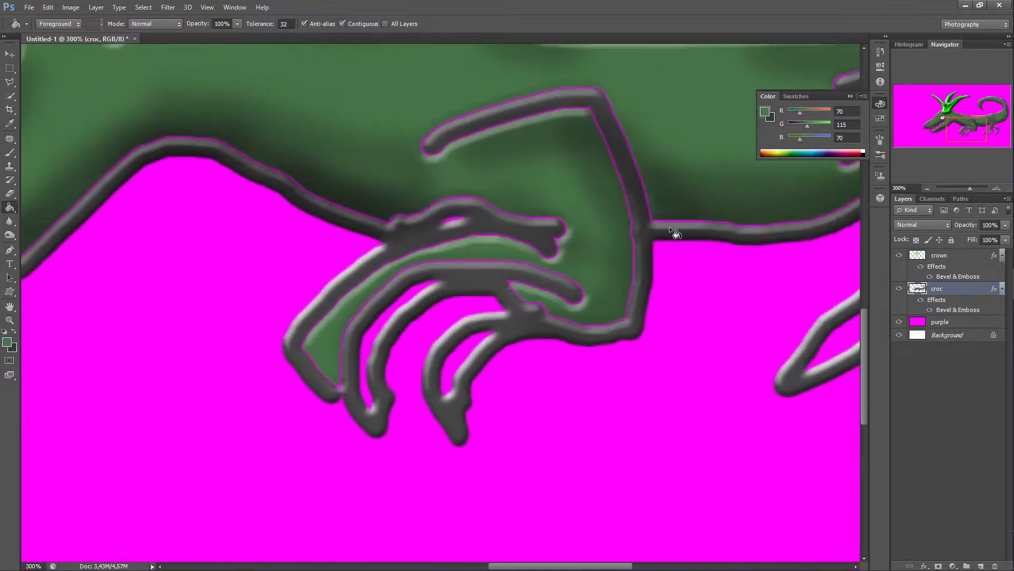
pyautogui.click(381, 321)
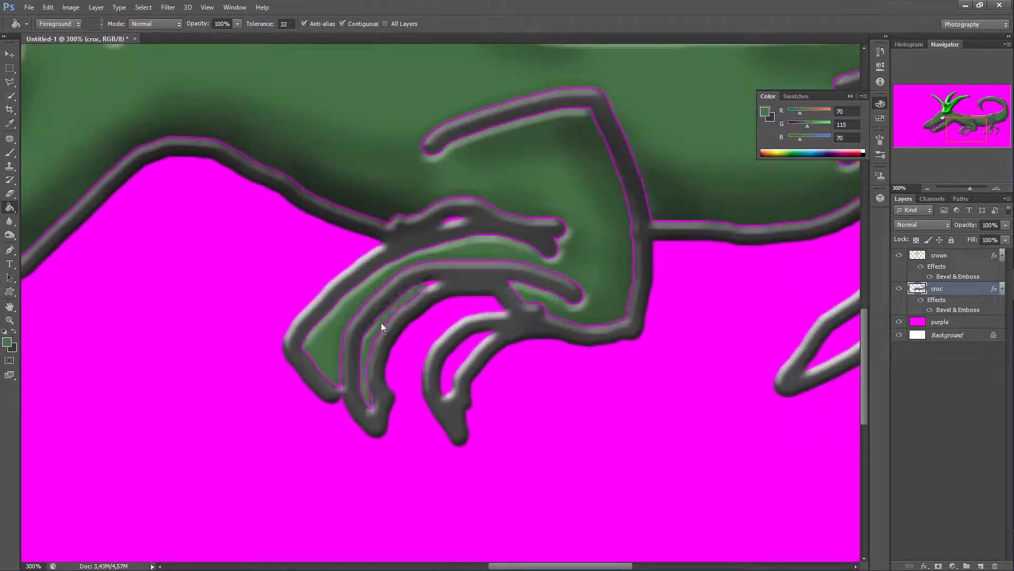
pyautogui.click(431, 286)
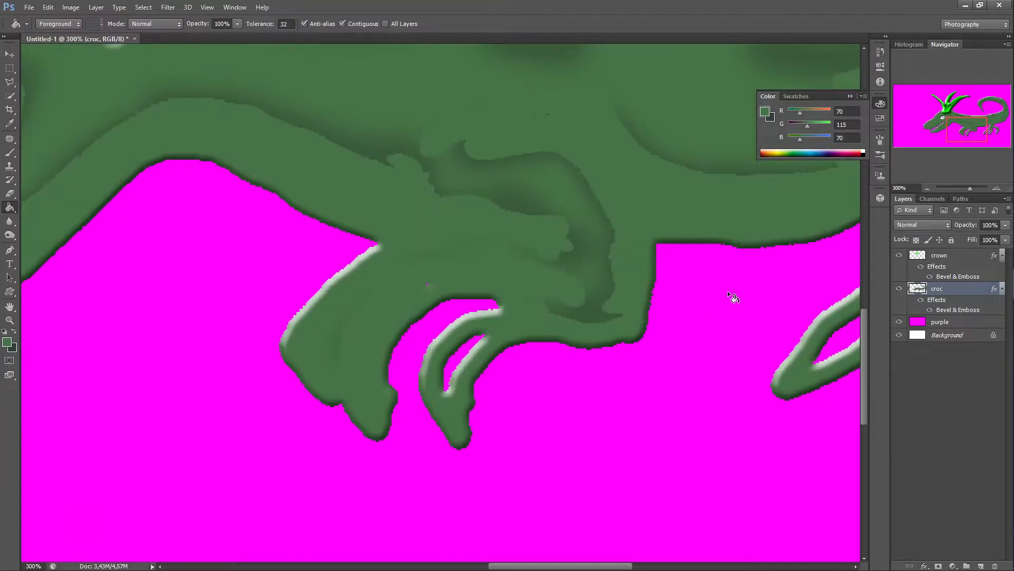
pyautogui.click(880, 53)
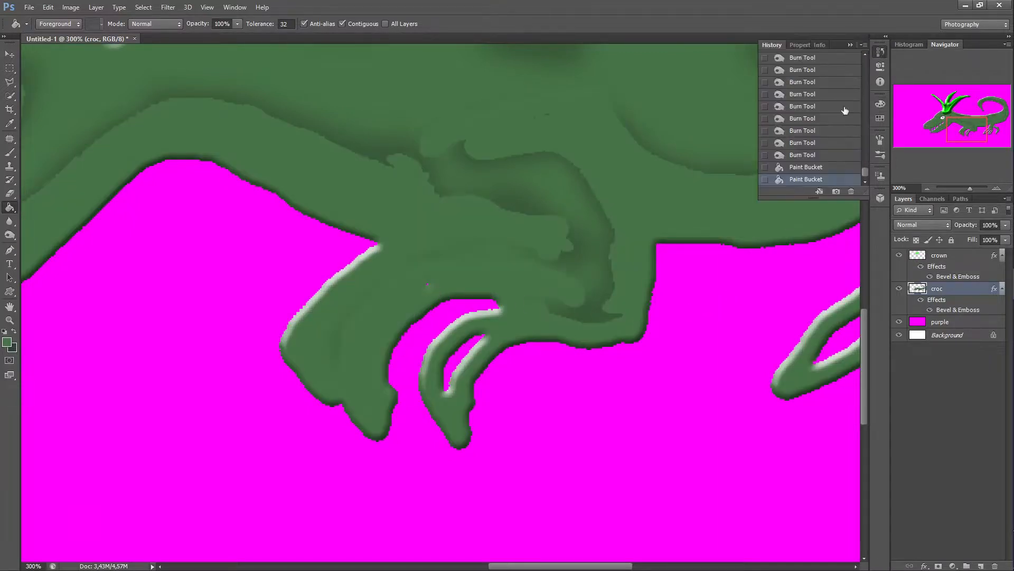
pyautogui.click(808, 167)
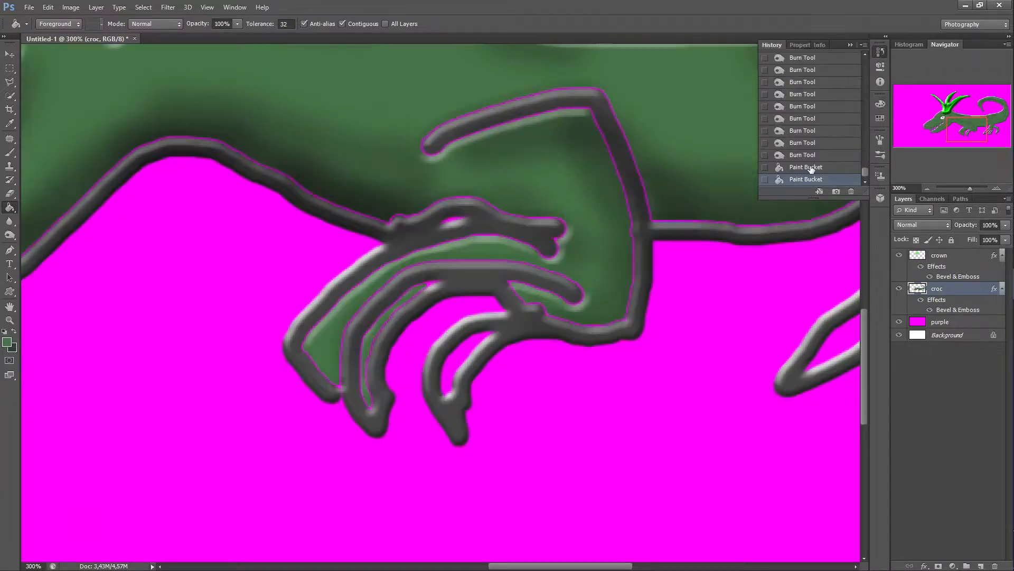
pyautogui.click(461, 354)
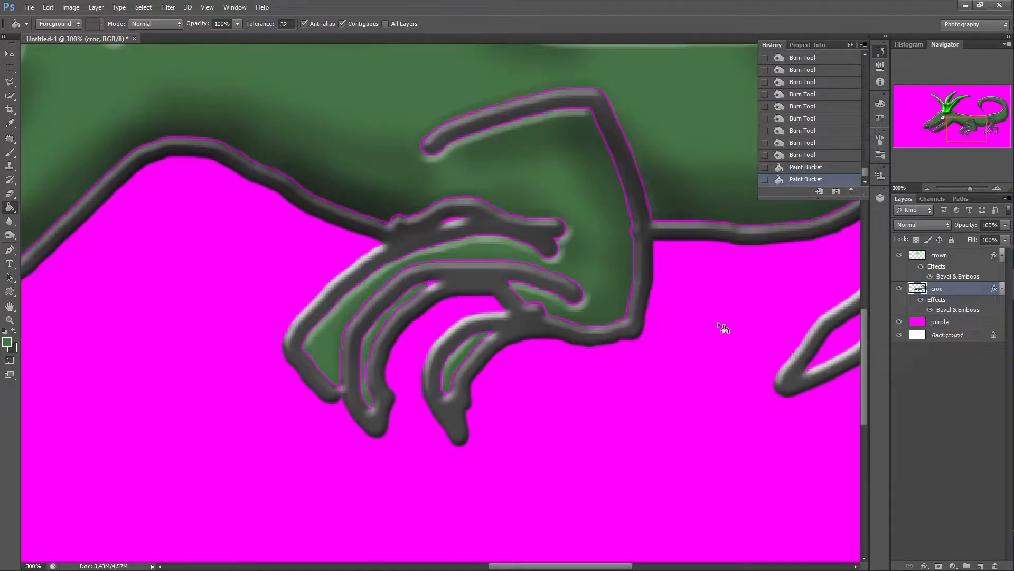
# Step: Fill the gaps between the hind leg's claws with green, reverting the last stray fill in History
pyautogui.moveTo(586, 565); pyautogui.dragTo(676, 564)
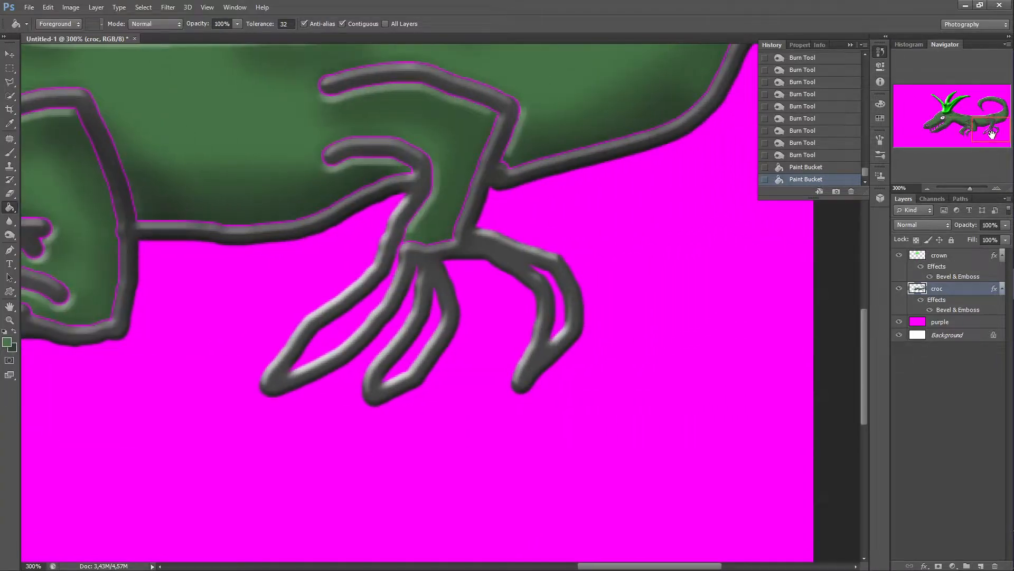
pyautogui.moveTo(992, 134)
pyautogui.mouseDown()
pyautogui.moveTo(977, 120)
pyautogui.moveTo(992, 138)
pyautogui.moveTo(989, 114)
pyautogui.moveTo(975, 120)
pyautogui.moveTo(994, 131)
pyautogui.mouseUp()
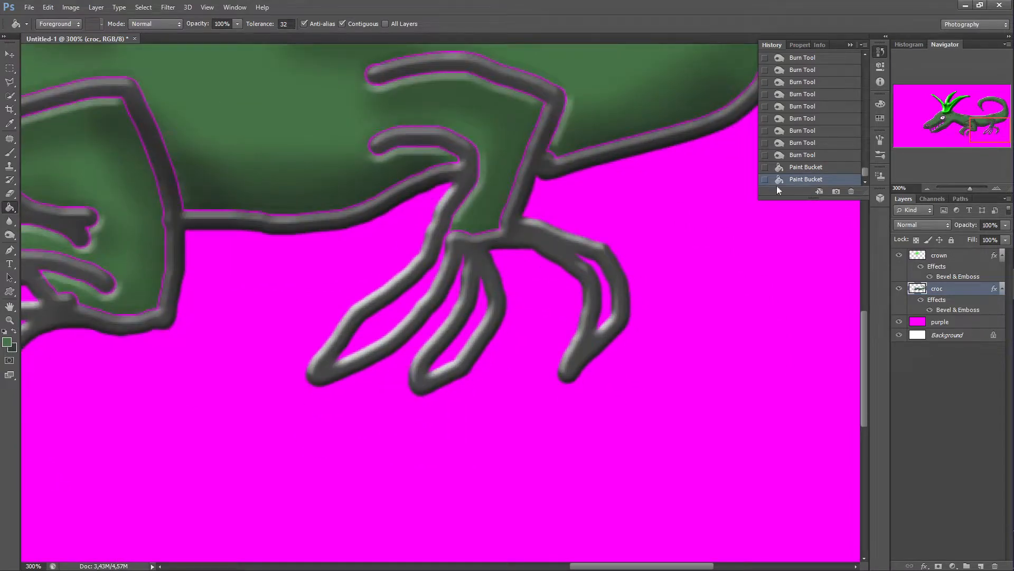
pyautogui.click(397, 306)
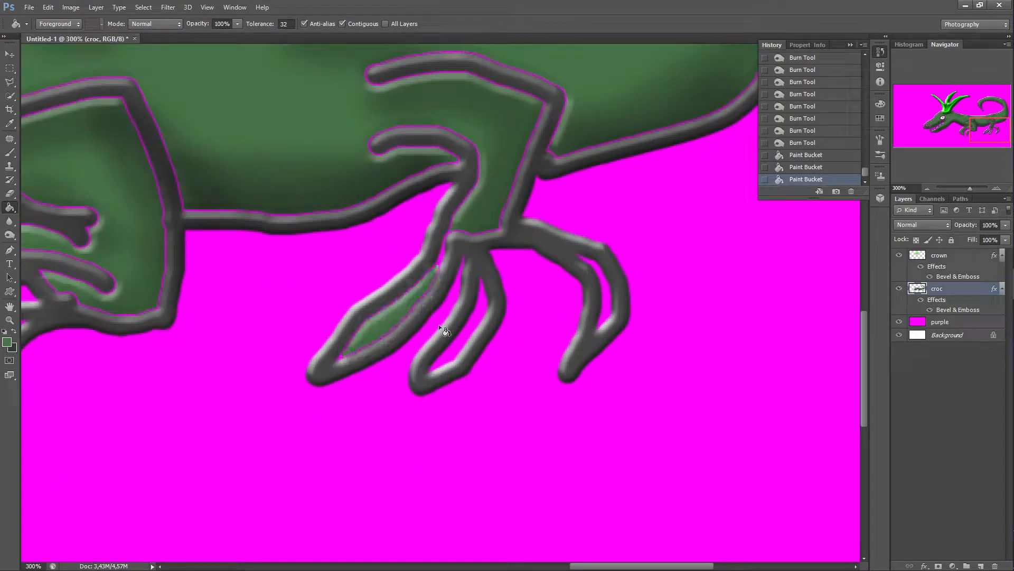
pyautogui.click(462, 336)
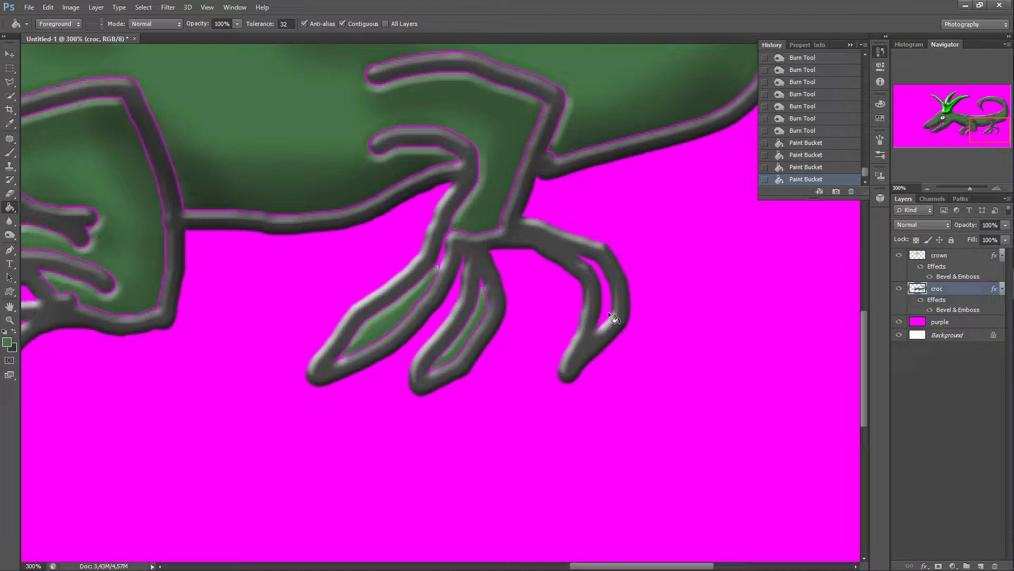
pyautogui.click(605, 294)
pyautogui.click(593, 265)
pyautogui.click(597, 269)
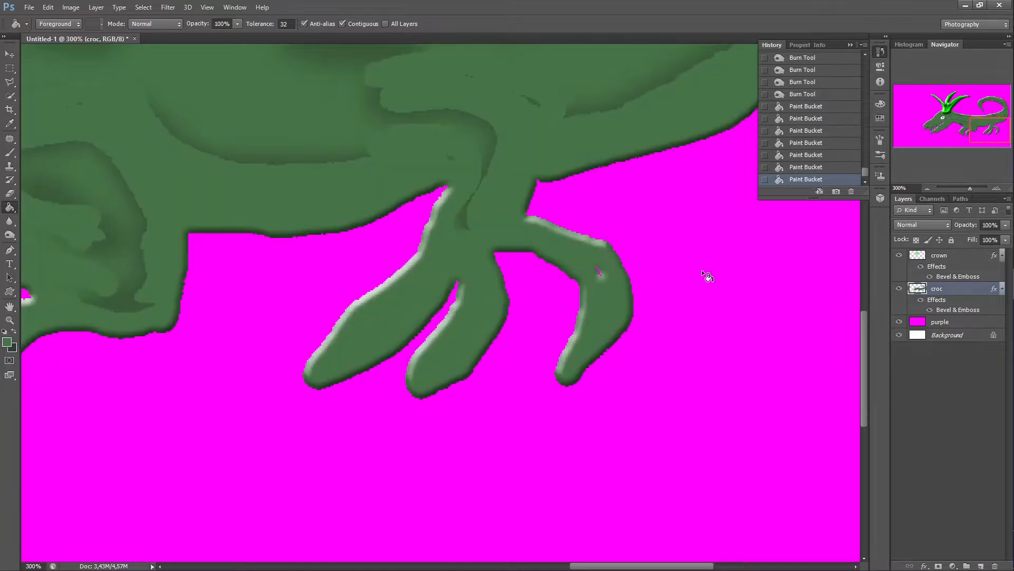
pyautogui.click(827, 167)
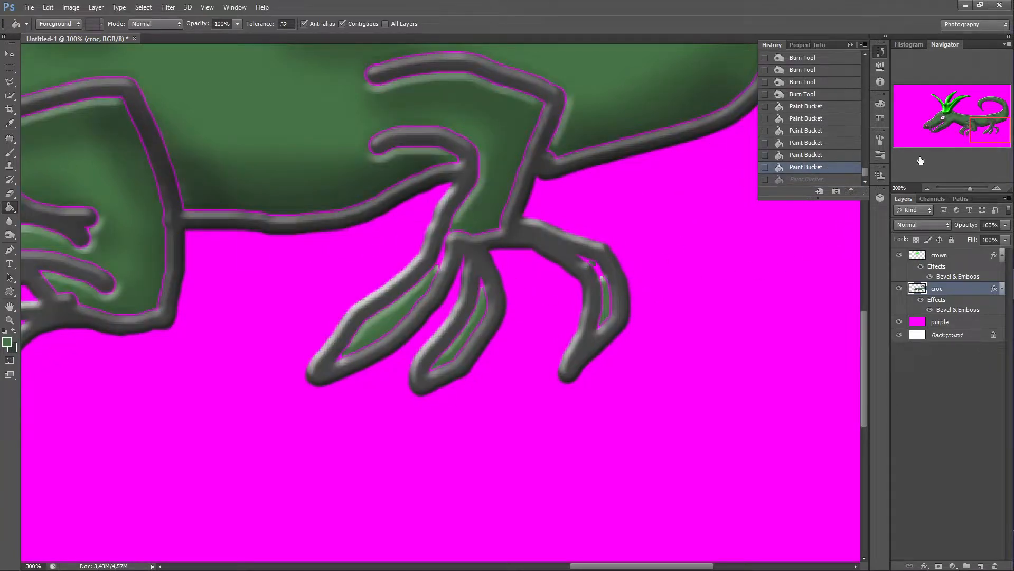
# Step: Return to 100% view and add a Drop Shadow style to the croc layer
pyautogui.moveTo(989, 128); pyautogui.dragTo(953, 121)
pyautogui.click(928, 188)
pyautogui.click(928, 188)
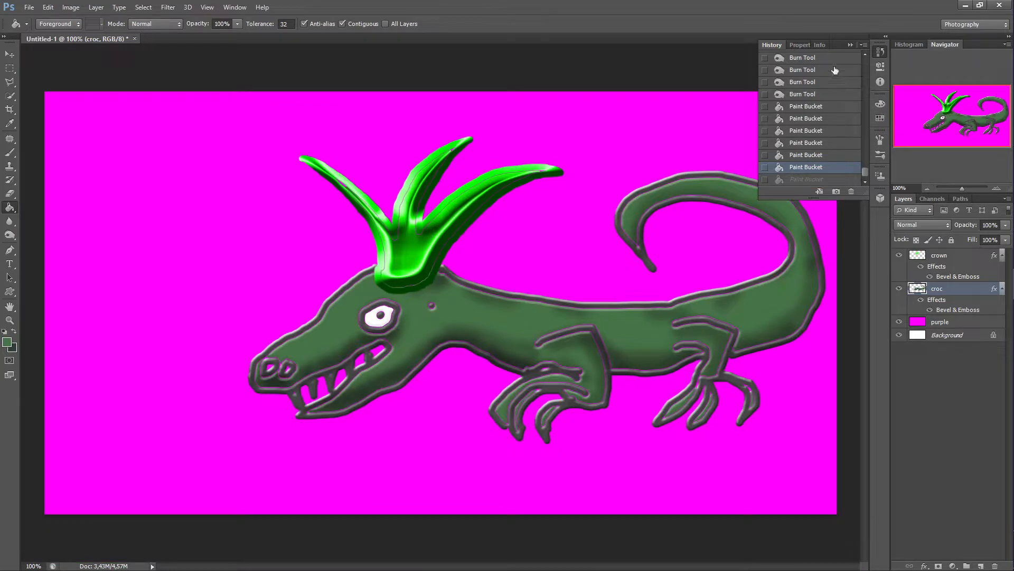
pyautogui.click(851, 44)
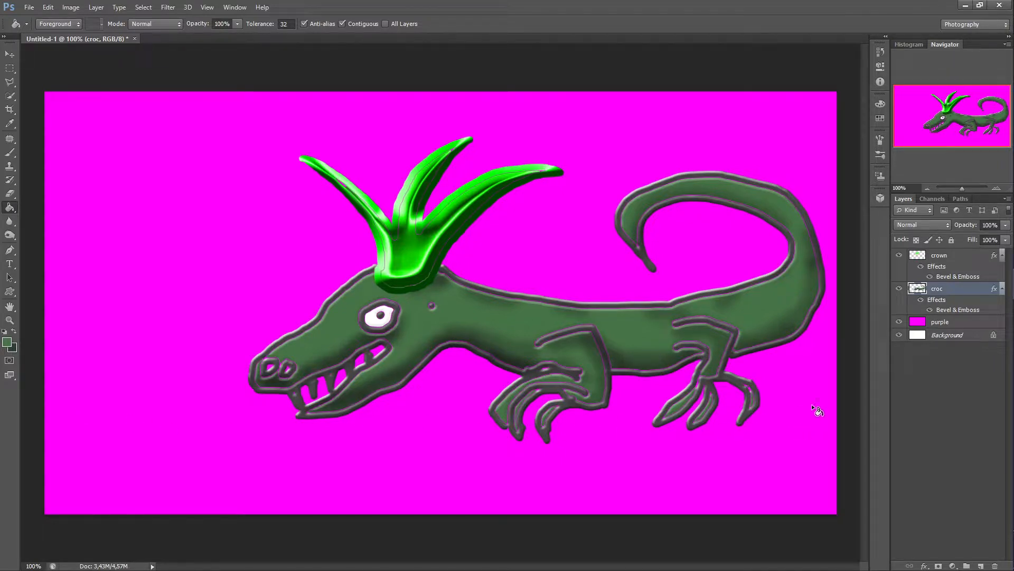
pyautogui.doubleClick(968, 290)
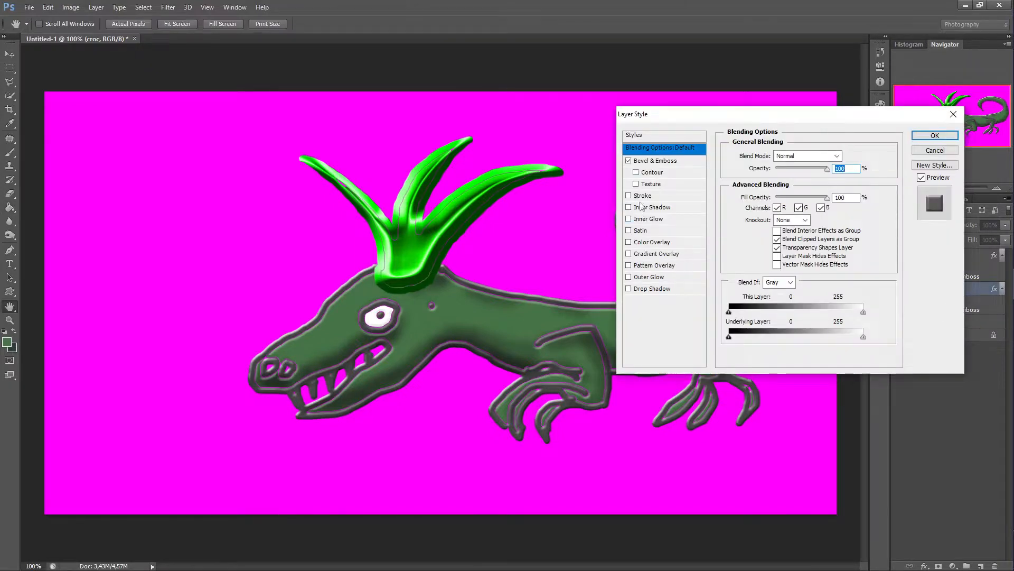
pyautogui.click(629, 289)
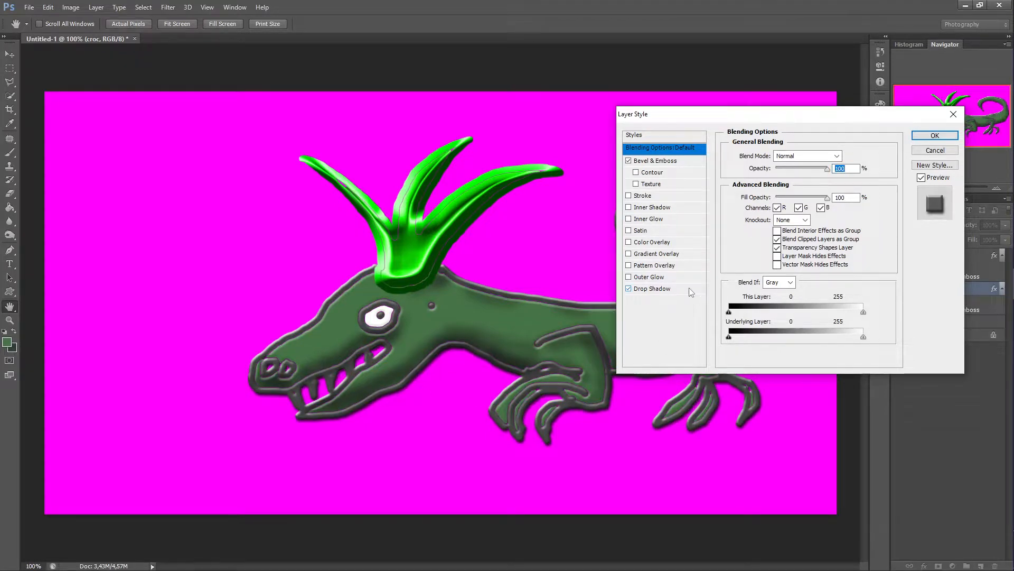
pyautogui.click(660, 288)
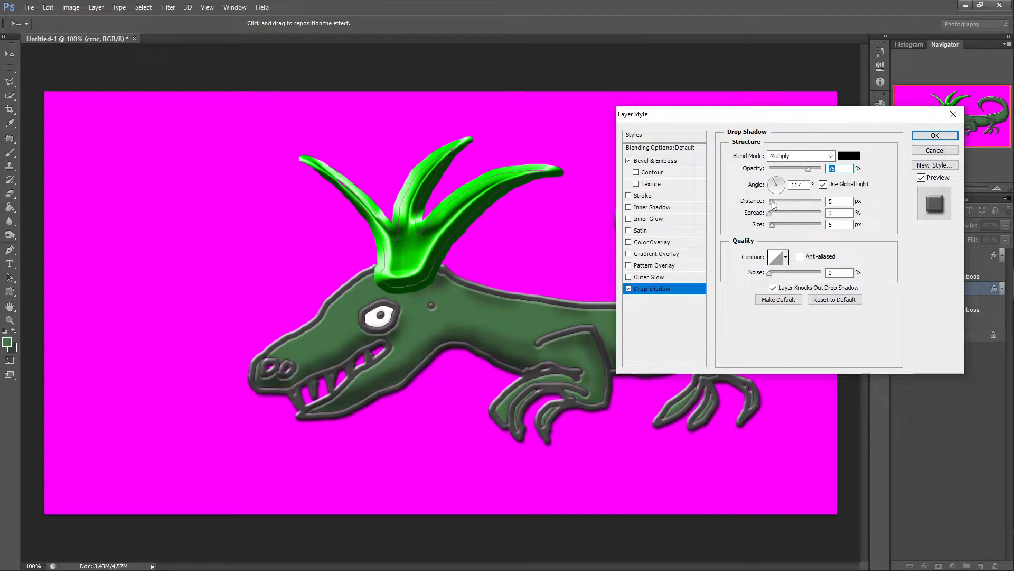
# Step: Set the drop shadow distance to 87 px and size to 3 px, keeping Bevel & Emboss enabled
pyautogui.moveTo(771, 214)
pyautogui.mouseDown()
pyautogui.moveTo(802, 225)
pyautogui.moveTo(788, 209)
pyautogui.moveTo(811, 213)
pyautogui.moveTo(762, 228)
pyautogui.moveTo(806, 203)
pyautogui.moveTo(773, 230)
pyautogui.mouseUp()
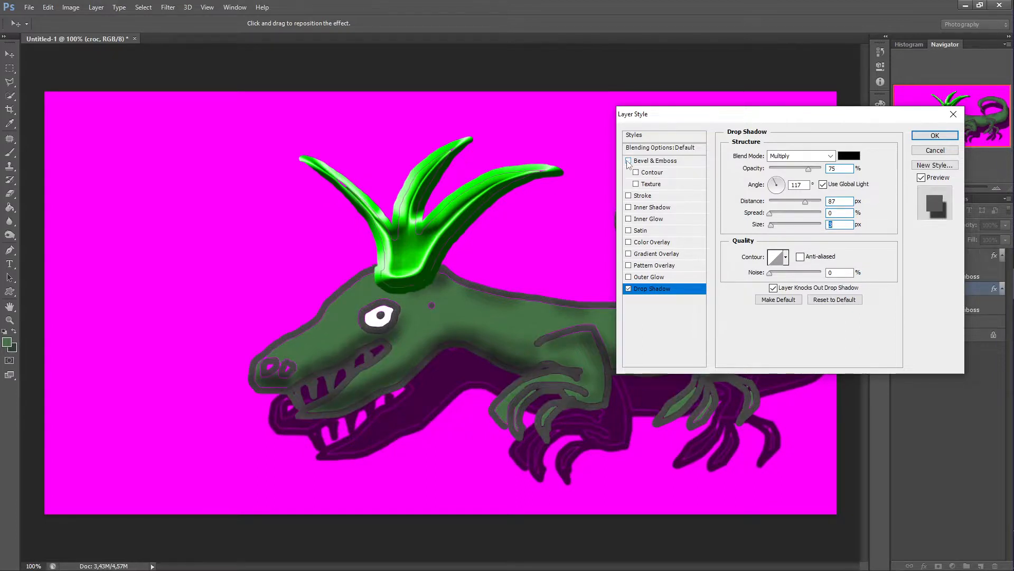
pyautogui.click(629, 160)
pyautogui.click(628, 161)
pyautogui.click(628, 160)
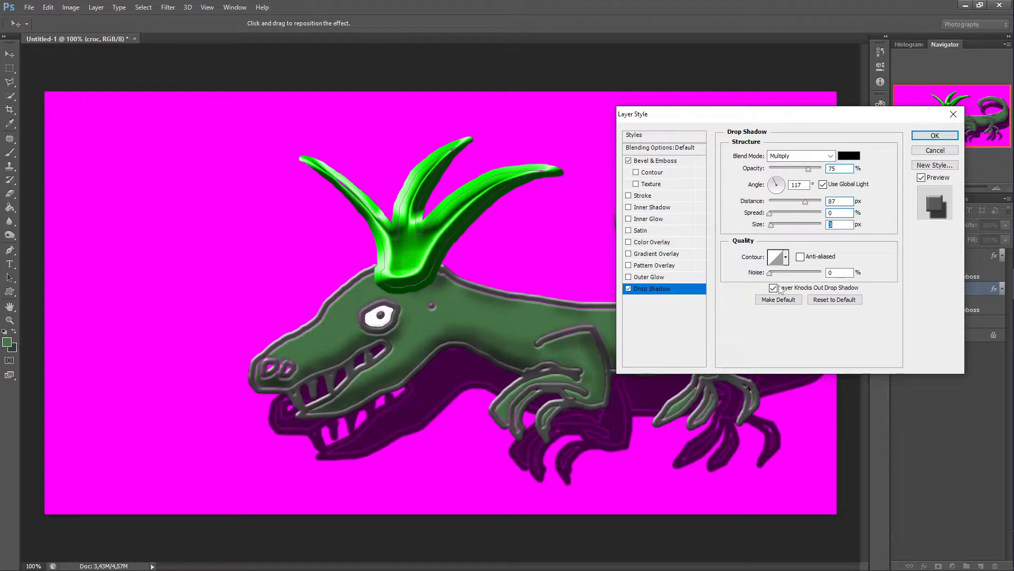
# Step: Try several contour presets for the drop shadow and apply the layer style
pyautogui.click(786, 257)
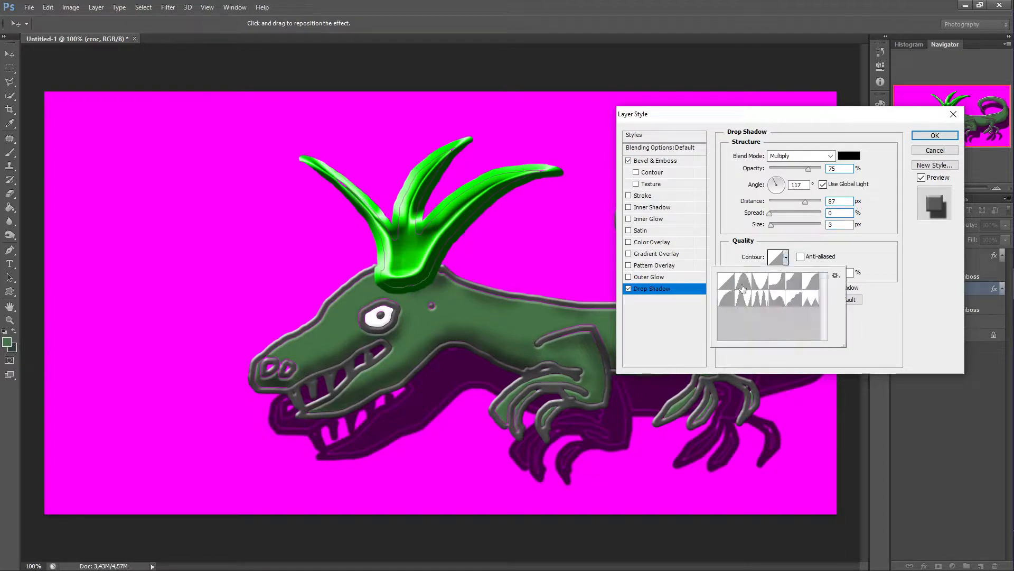
pyautogui.click(743, 281)
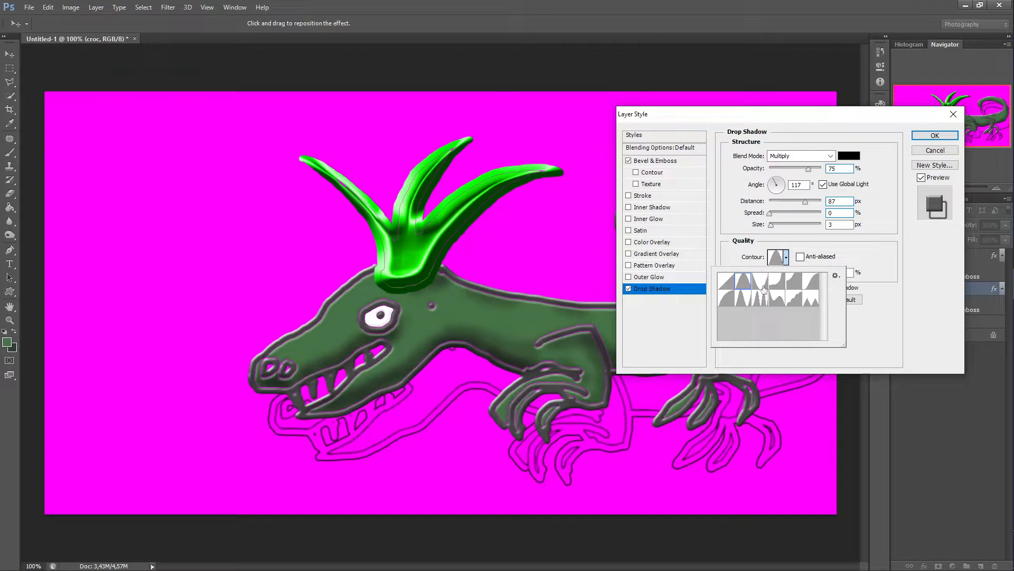
pyautogui.click(764, 287)
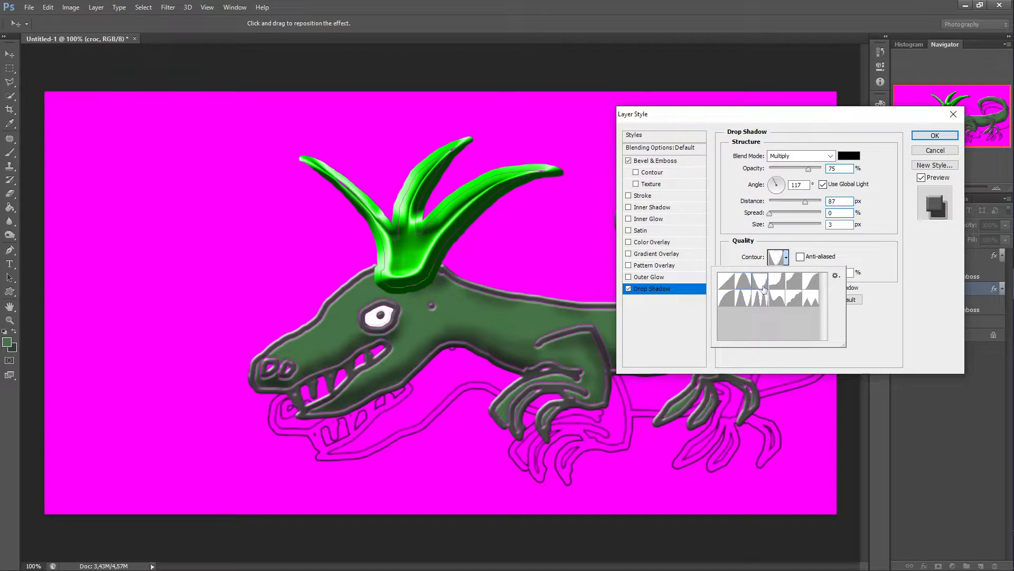
pyautogui.click(793, 286)
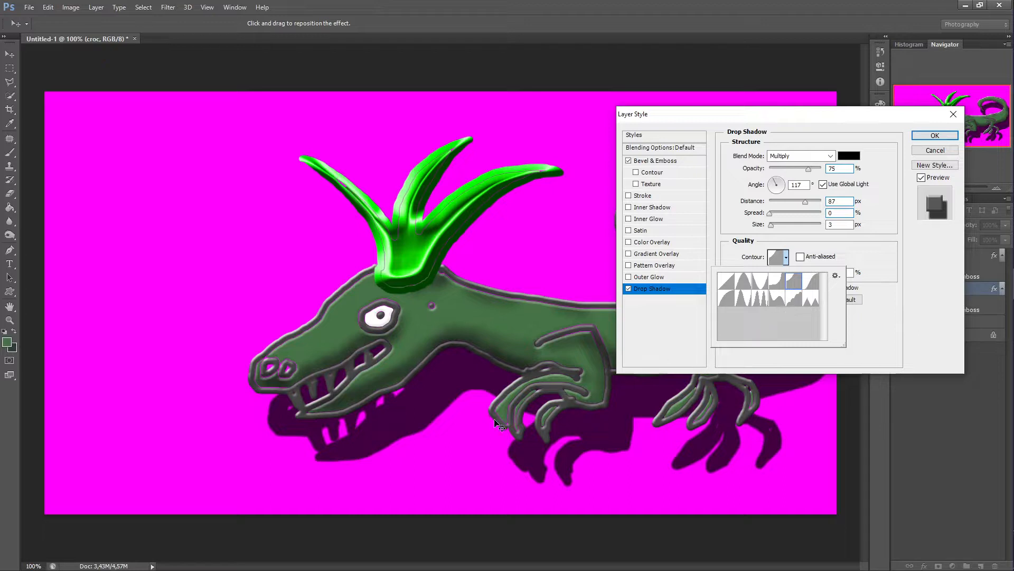
pyautogui.click(914, 140)
pyautogui.click(930, 136)
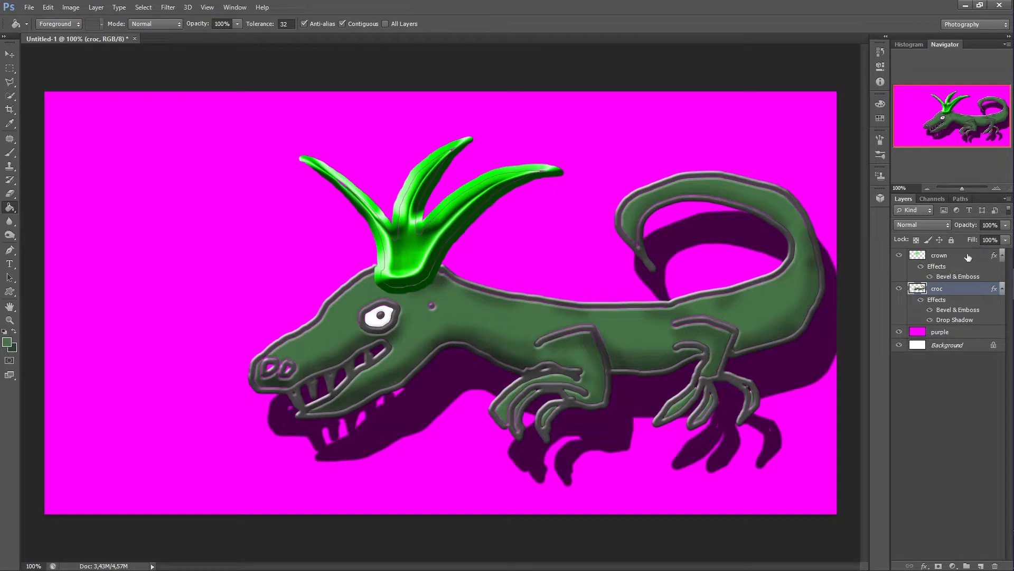
# Step: Reopen the croc's drop shadow, set its angle to 98° and add noise
pyautogui.doubleClick(958, 320)
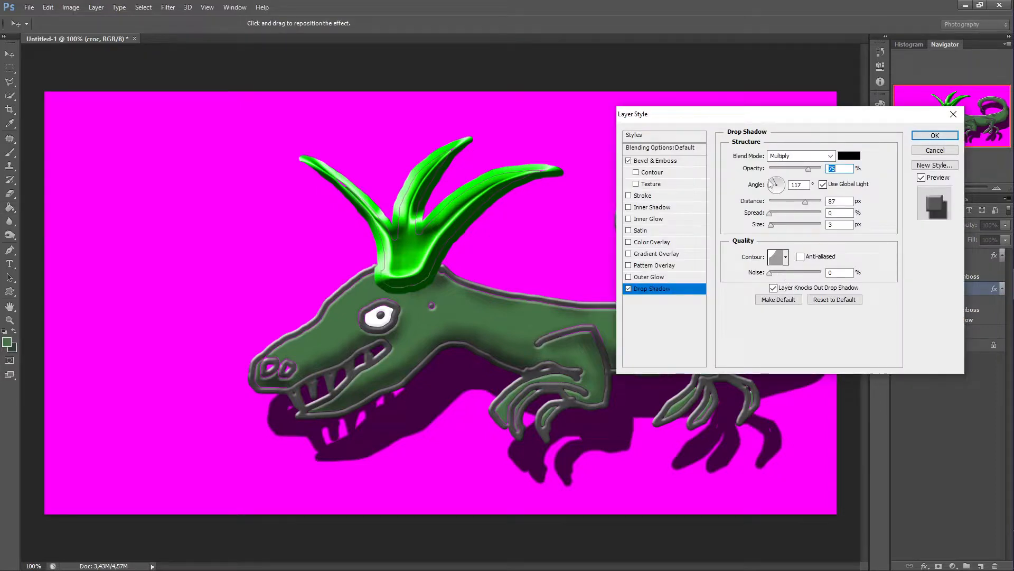
pyautogui.moveTo(772, 185); pyautogui.dragTo(769, 191)
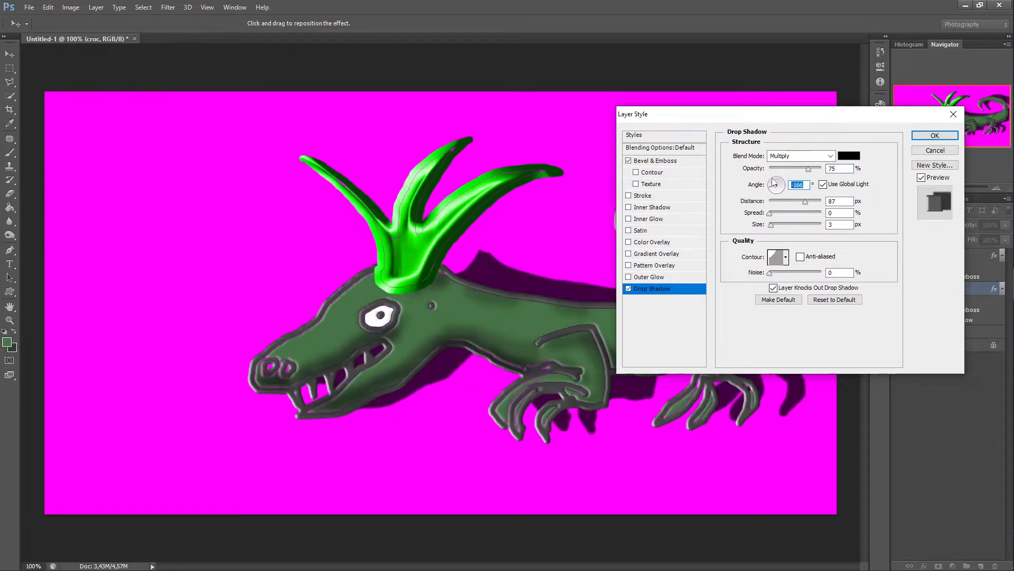
pyautogui.moveTo(774, 182); pyautogui.dragTo(778, 184)
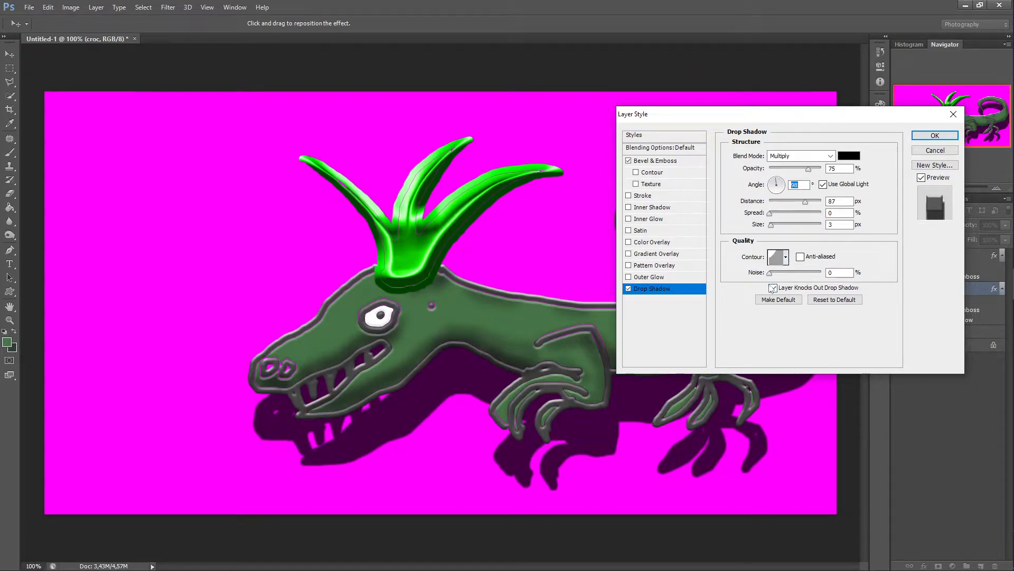
pyautogui.moveTo(775, 273); pyautogui.dragTo(794, 283)
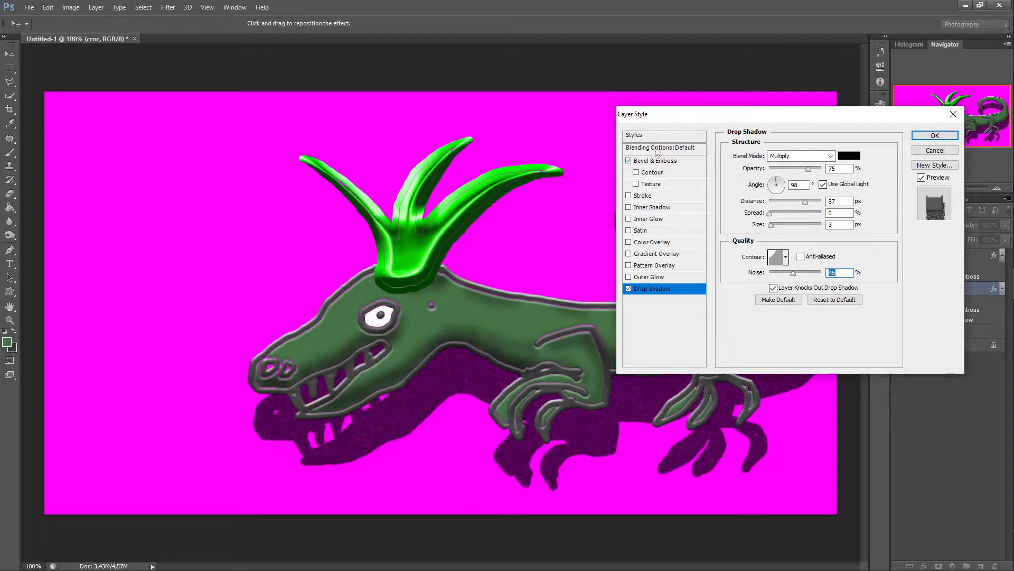
# Step: Open Blending Options and split the This Layer black Blend If slider, setting its range to 0 / 21
pyautogui.click(657, 151)
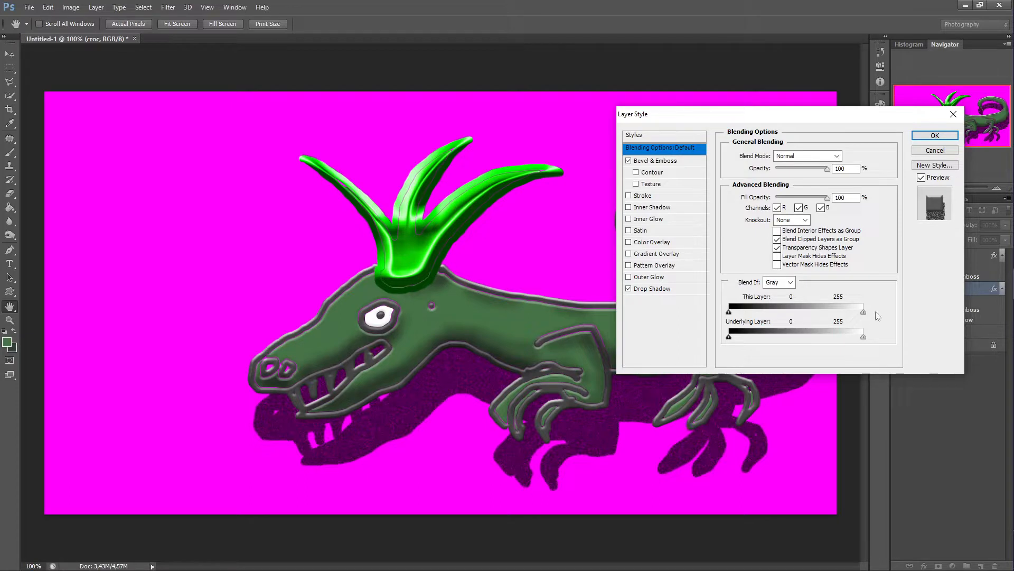
pyautogui.moveTo(729, 312)
pyautogui.mouseDown()
pyautogui.moveTo(774, 312)
pyautogui.moveTo(782, 330)
pyautogui.moveTo(721, 329)
pyautogui.moveTo(804, 329)
pyautogui.moveTo(728, 325)
pyautogui.mouseUp()
pyautogui.moveTo(865, 316)
pyautogui.mouseDown()
pyautogui.moveTo(834, 316)
pyautogui.moveTo(874, 319)
pyautogui.mouseUp()
pyautogui.moveTo(729, 337)
pyautogui.mouseDown()
pyautogui.moveTo(796, 339)
pyautogui.moveTo(811, 351)
pyautogui.moveTo(724, 337)
pyautogui.mouseUp()
pyautogui.press('alt')
pyautogui.moveTo(731, 315); pyautogui.dragTo(755, 320)
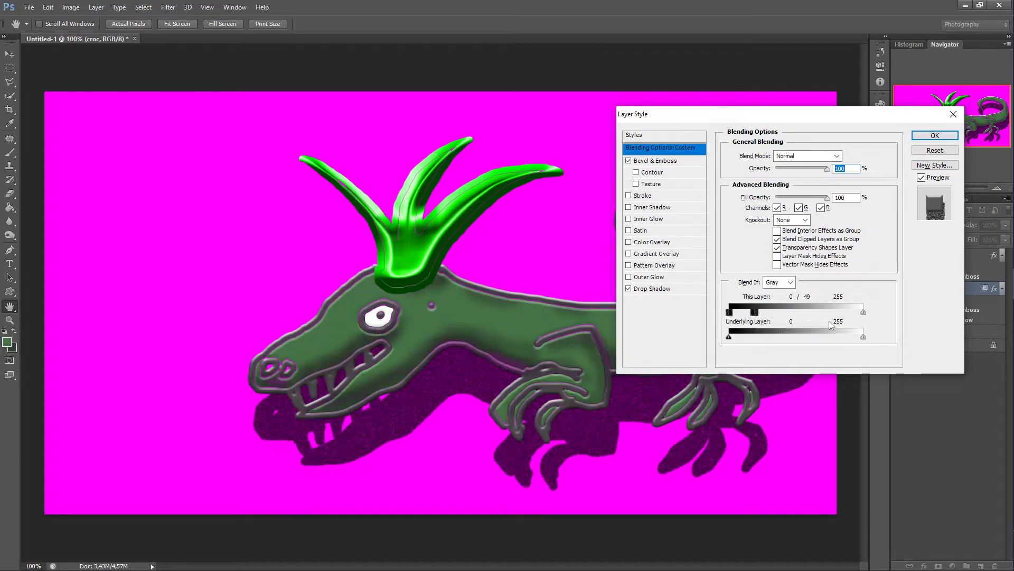
pyautogui.moveTo(863, 313)
pyautogui.mouseDown()
pyautogui.moveTo(813, 314)
pyautogui.moveTo(868, 316)
pyautogui.mouseUp()
pyautogui.click(756, 312)
pyautogui.moveTo(756, 316); pyautogui.dragTo(740, 315)
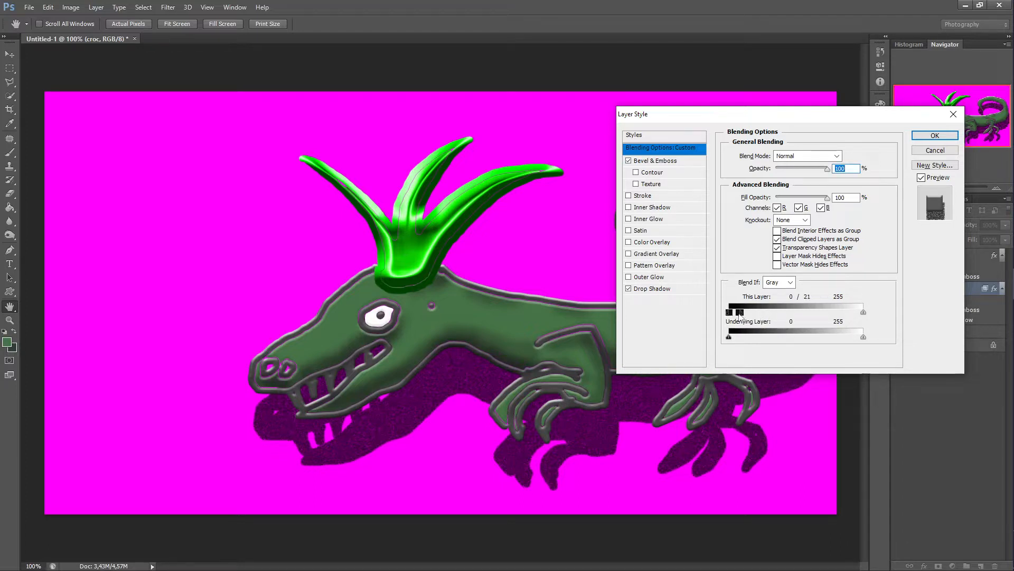
# Step: Apply the layer style with the adjusted Blend If settings
pyautogui.click(934, 136)
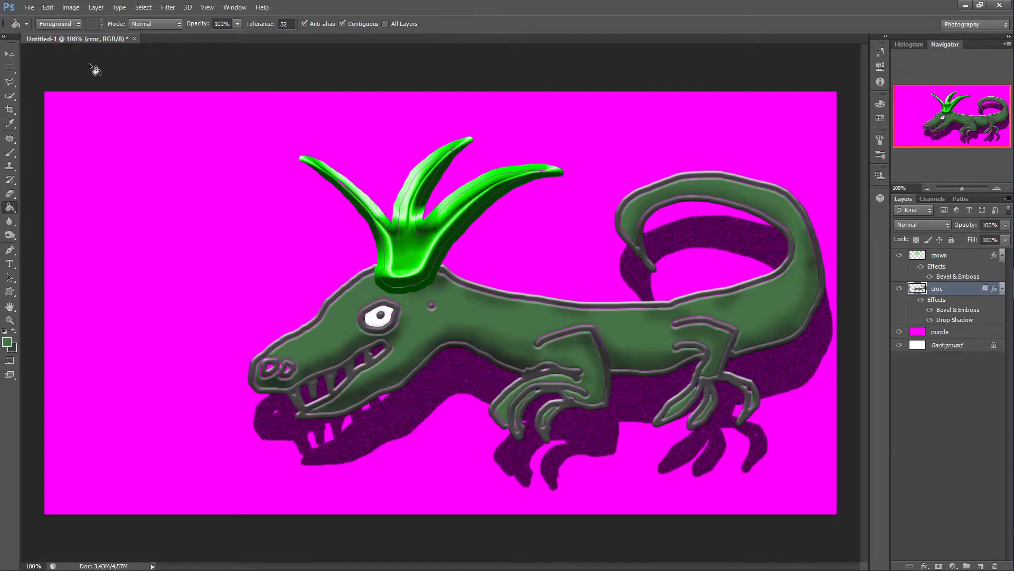
pyautogui.click(29, 7)
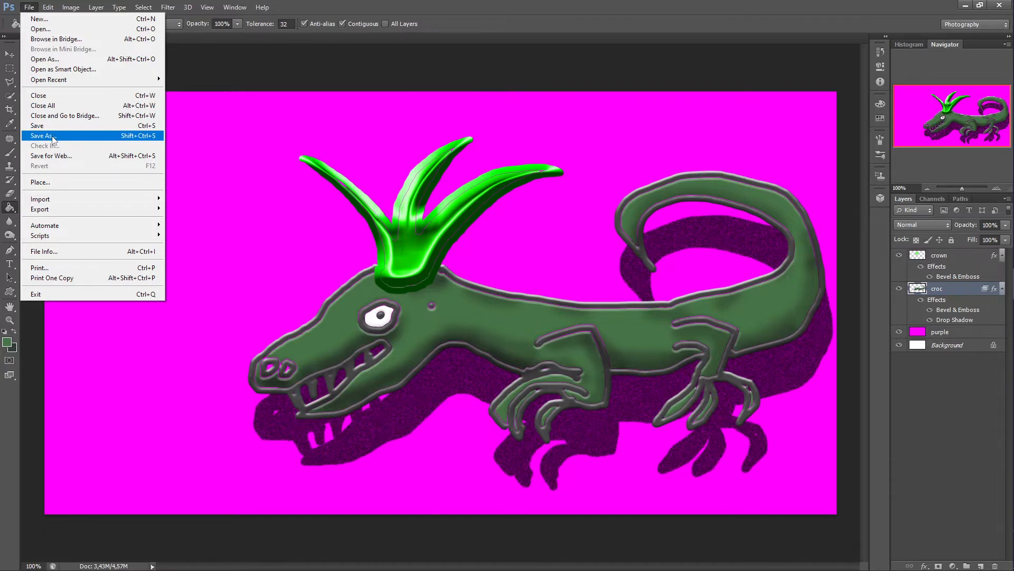
pyautogui.click(53, 137)
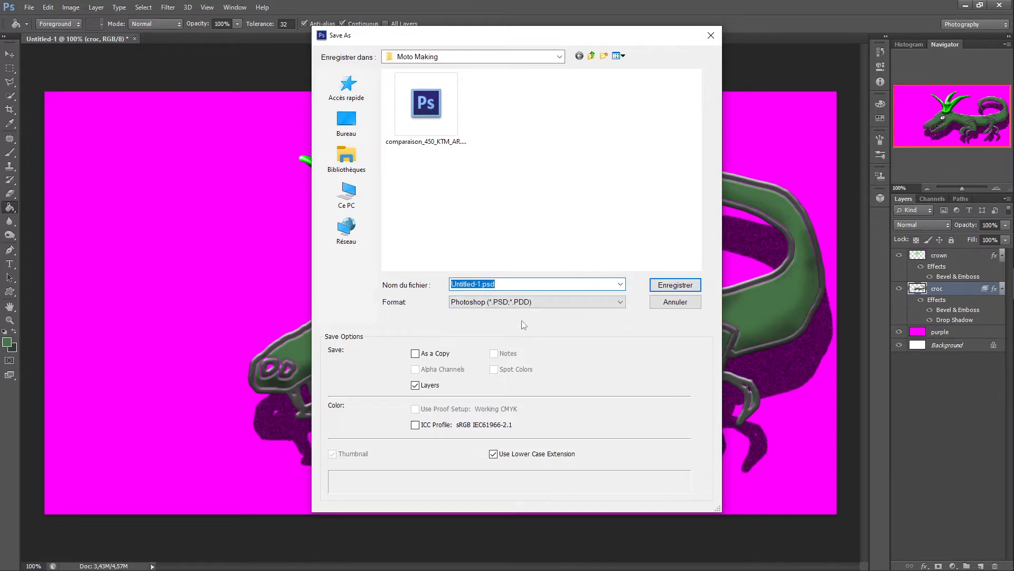
pyautogui.click(621, 305)
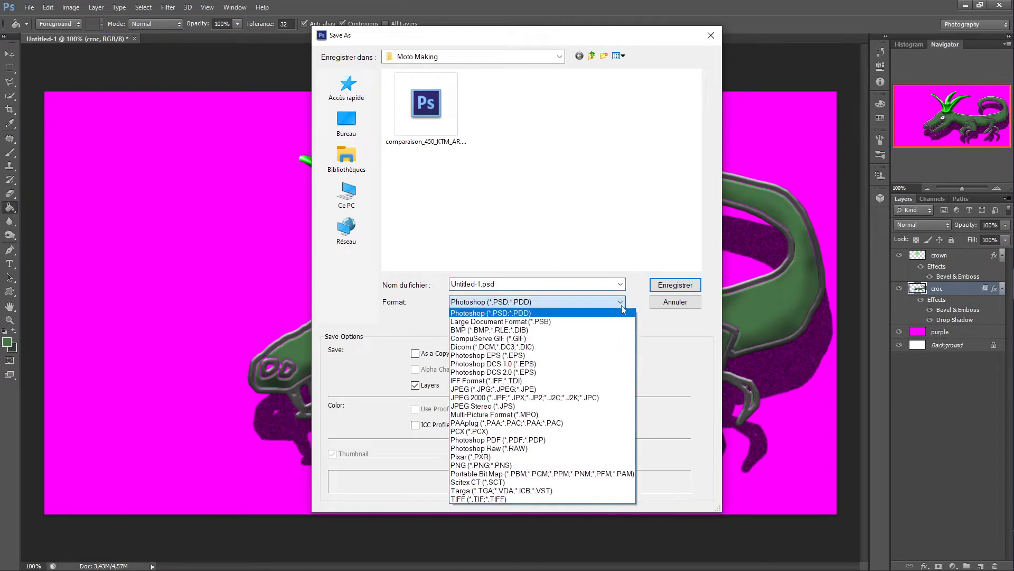
pyautogui.click(621, 306)
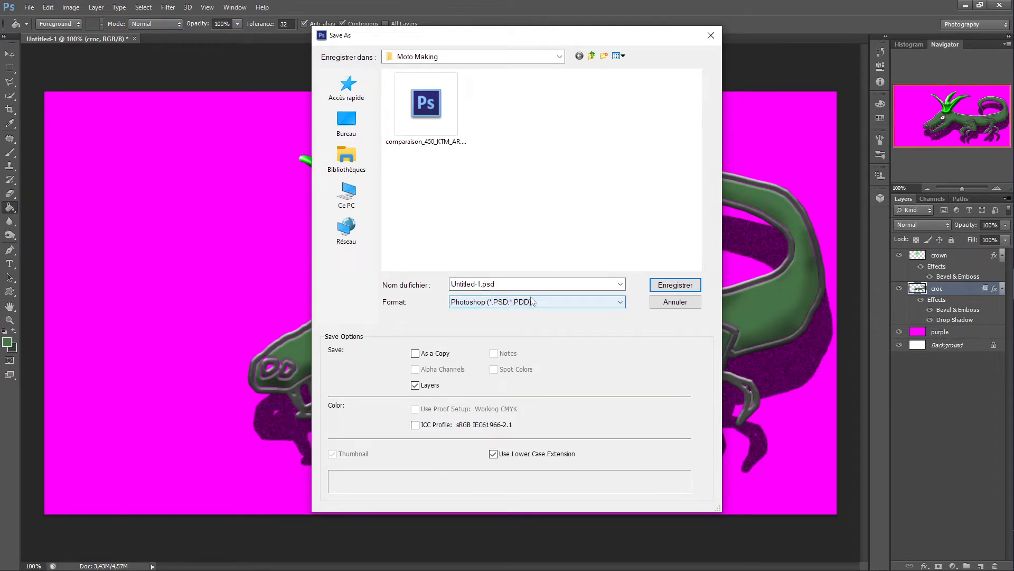
pyautogui.click(662, 302)
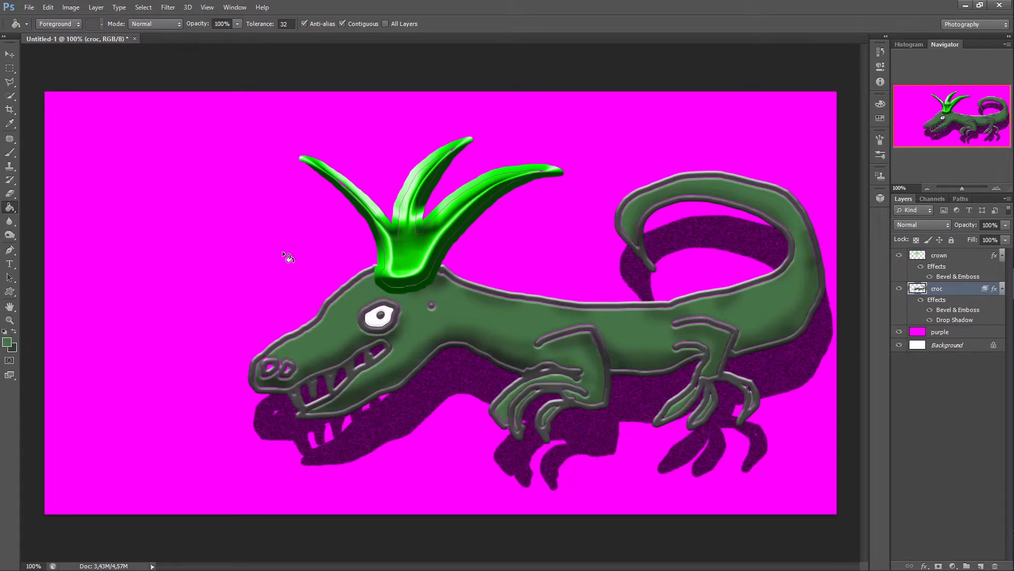
pyautogui.click(31, 8)
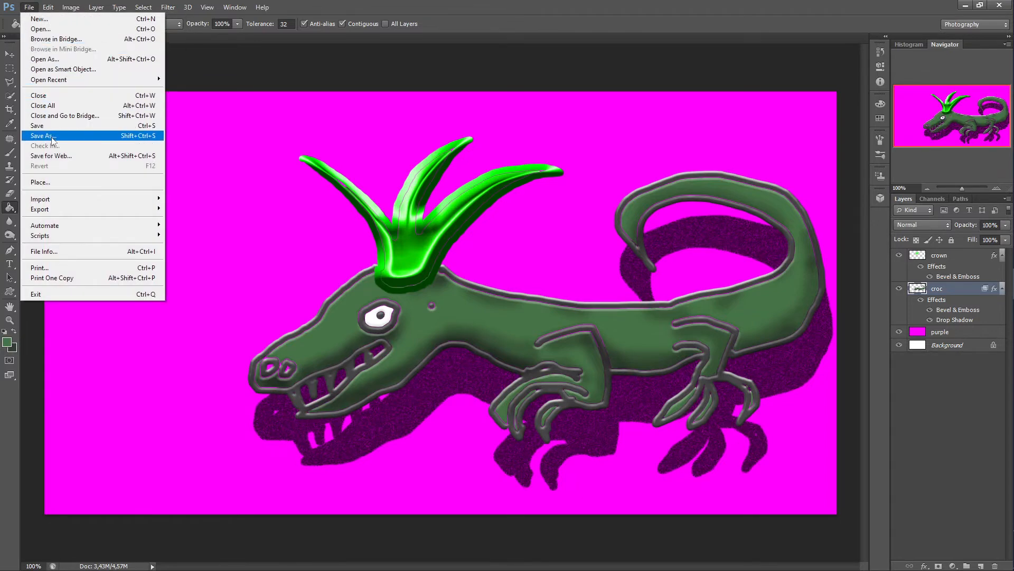
pyautogui.click(52, 136)
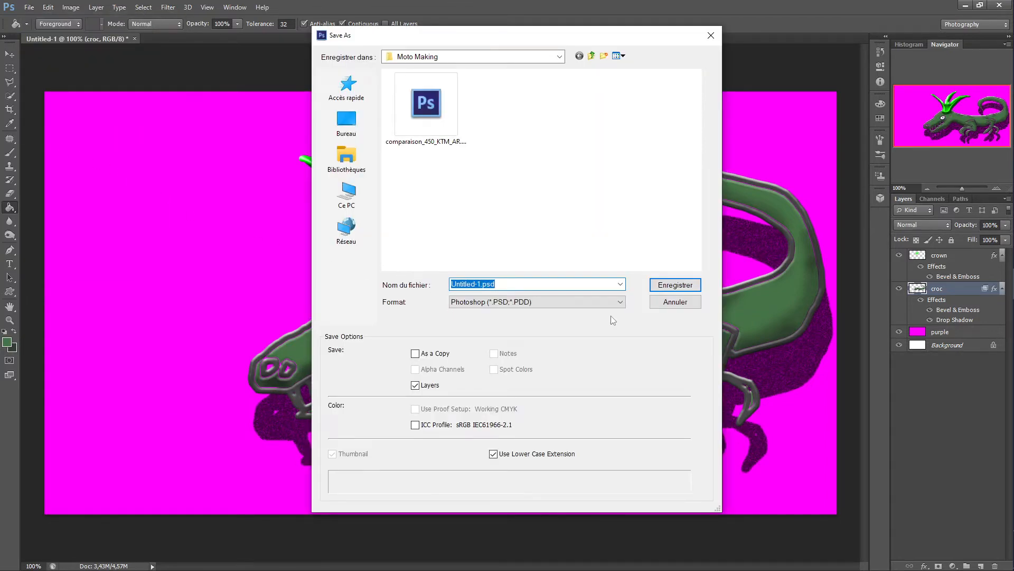
pyautogui.click(620, 302)
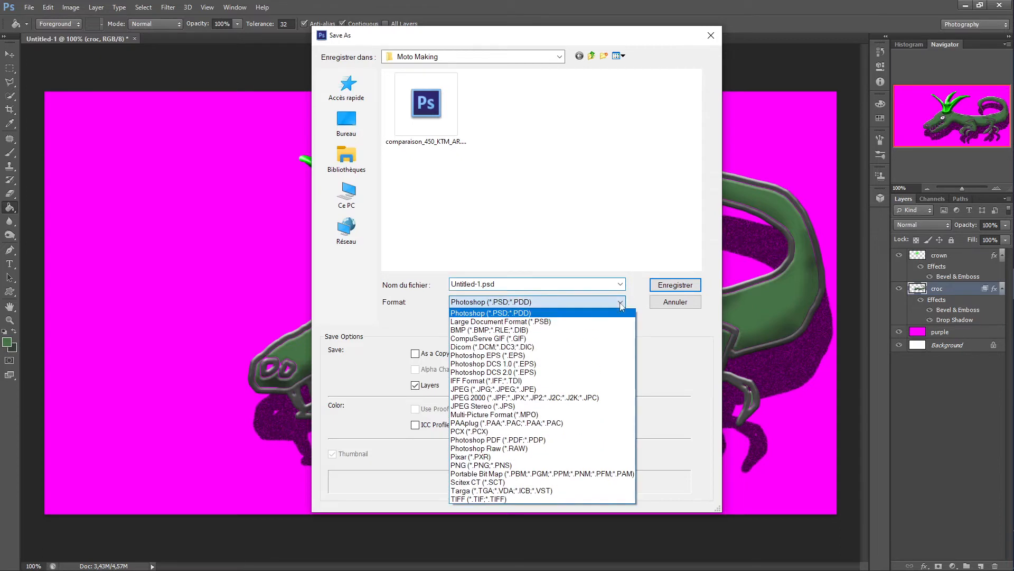
pyautogui.click(542, 389)
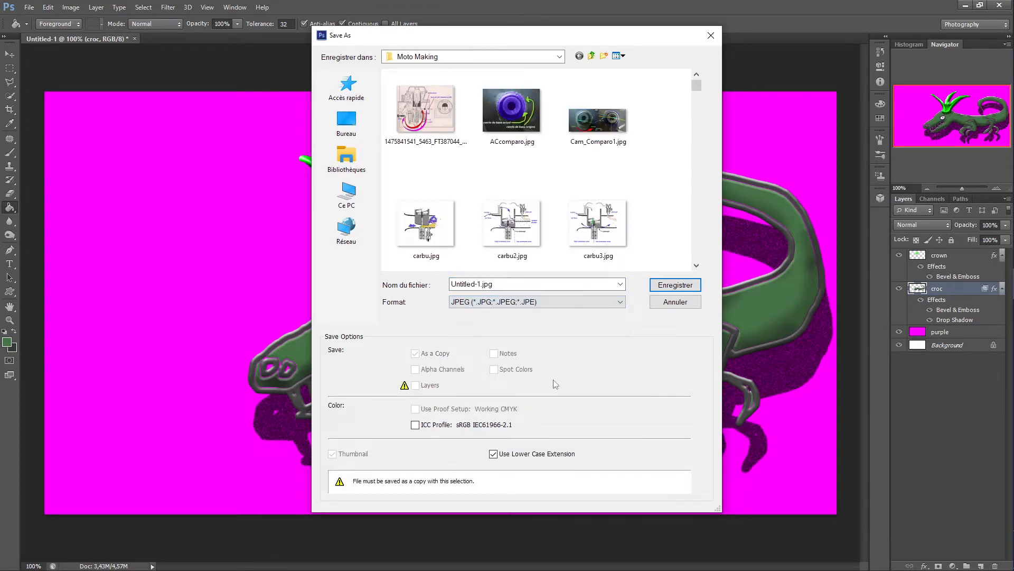
pyautogui.click(669, 304)
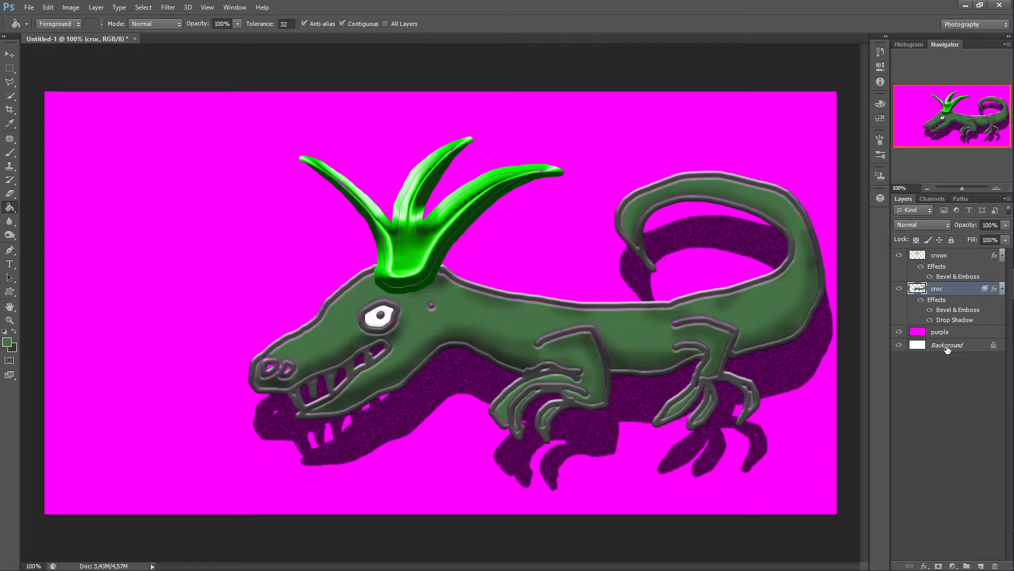
# Step: Flatten the image into a single Background layer
pyautogui.rightClick(948, 349)
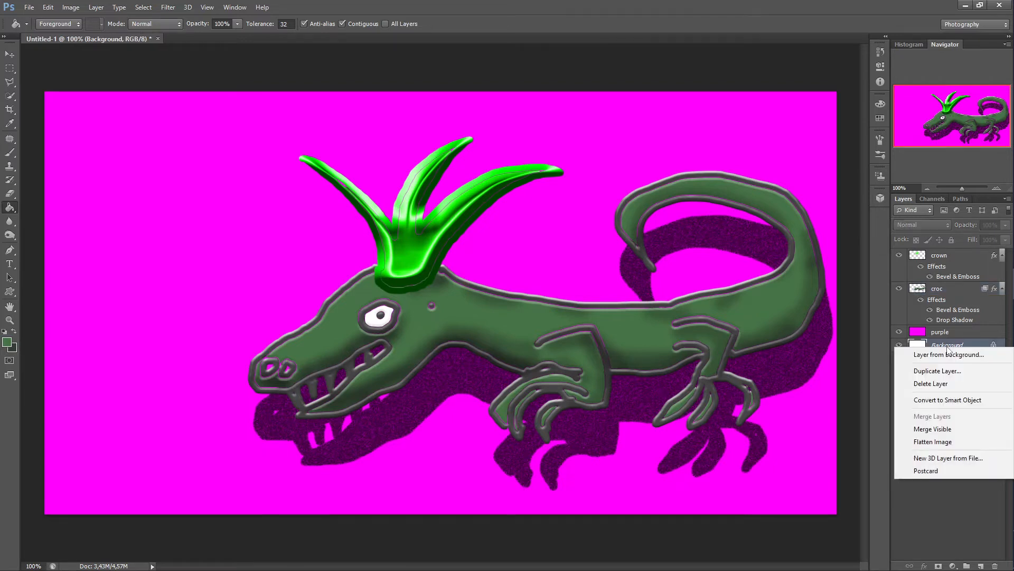
pyautogui.click(928, 443)
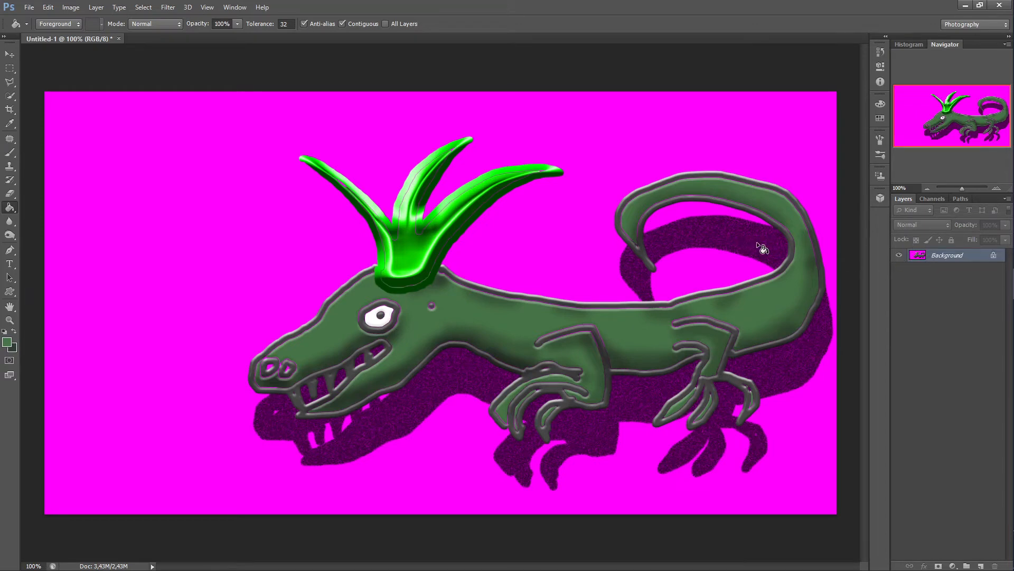
# Step: Save the flattened image as croc.jpg in JPEG format on the Desktop, adjusting the JPEG quality slider
pyautogui.click(30, 11)
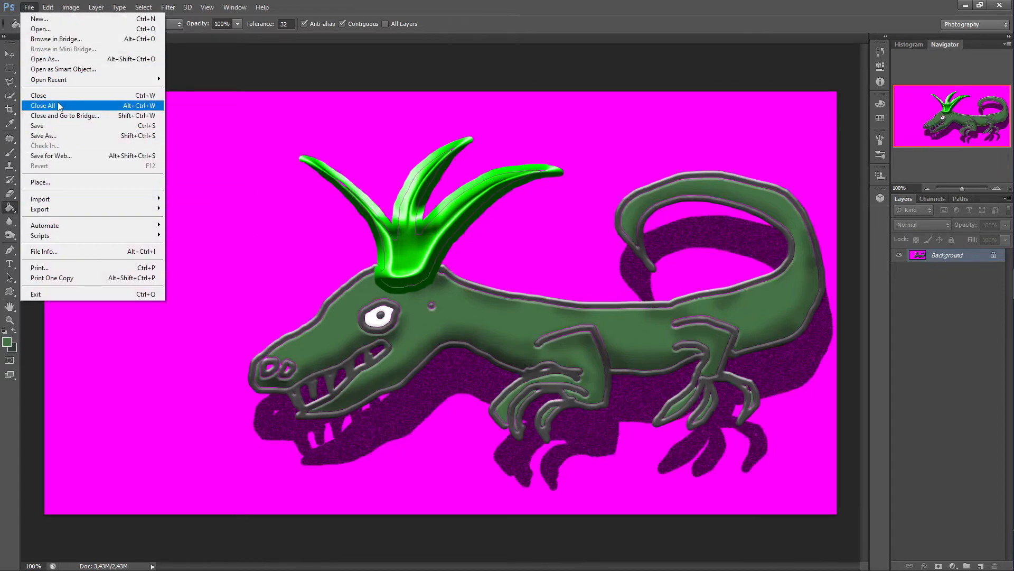
pyautogui.click(52, 135)
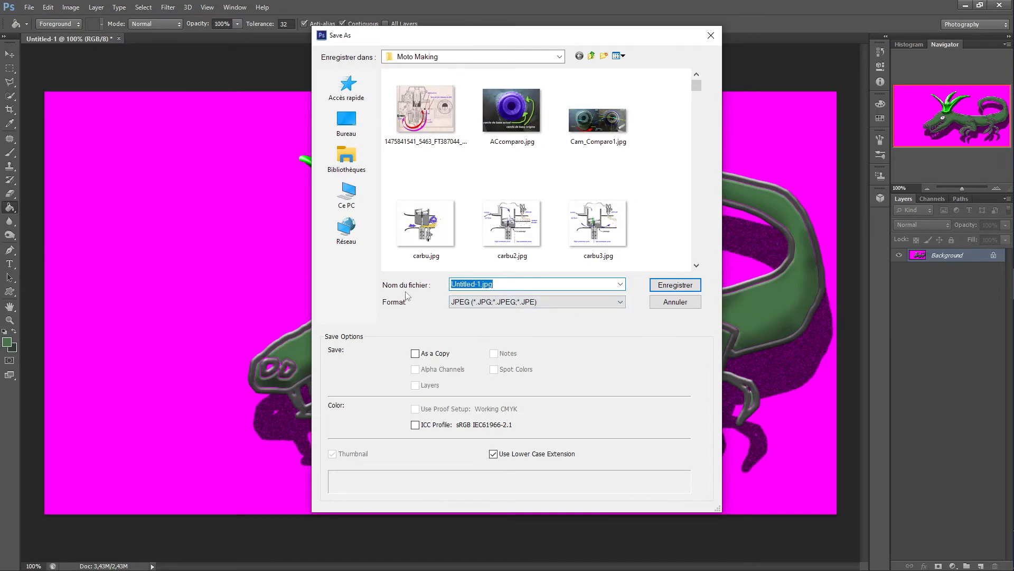
pyautogui.write('croc')
pyautogui.click(347, 129)
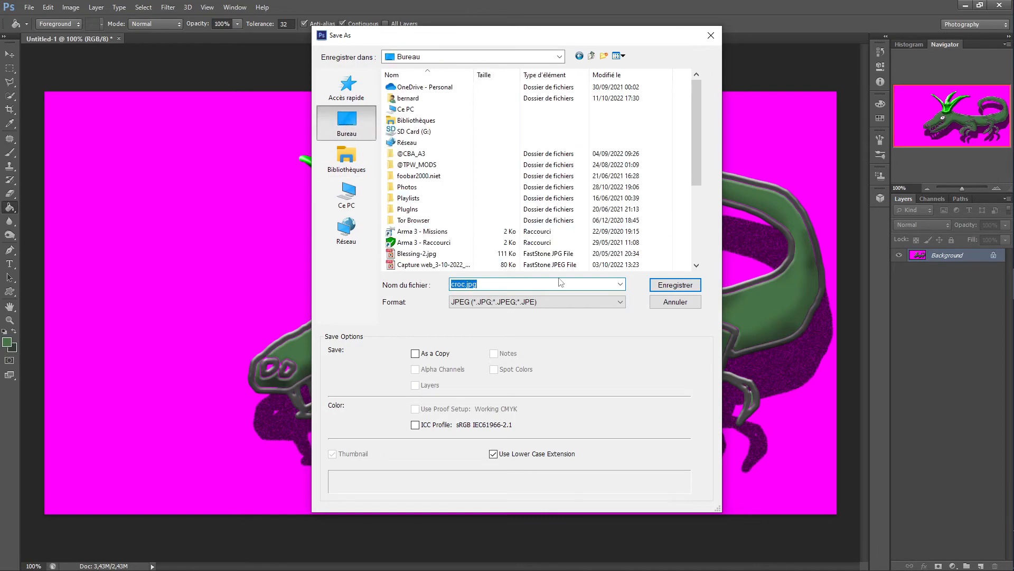
pyautogui.click(675, 285)
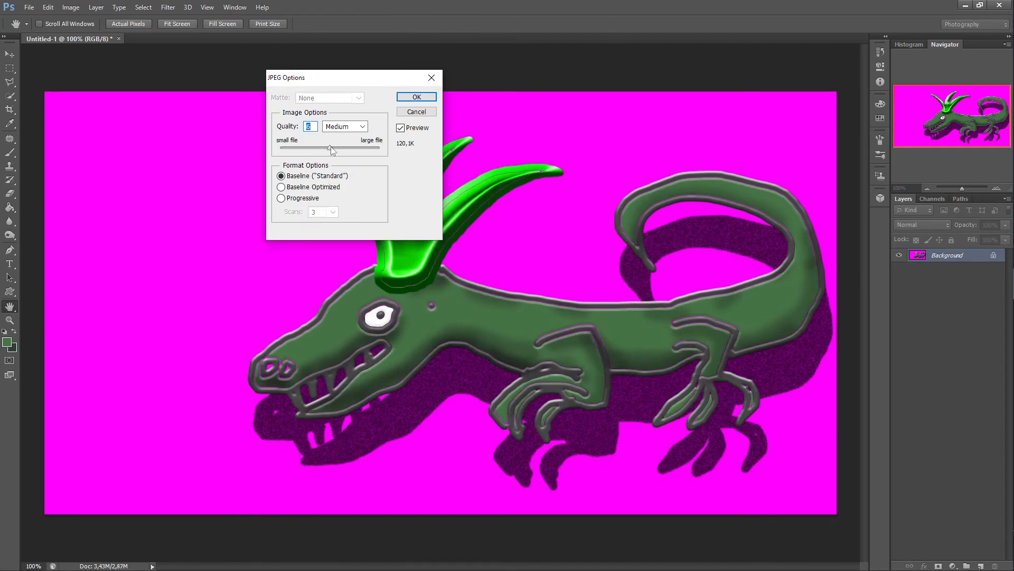
pyautogui.moveTo(330, 148); pyautogui.dragTo(354, 167)
pyautogui.click(414, 98)
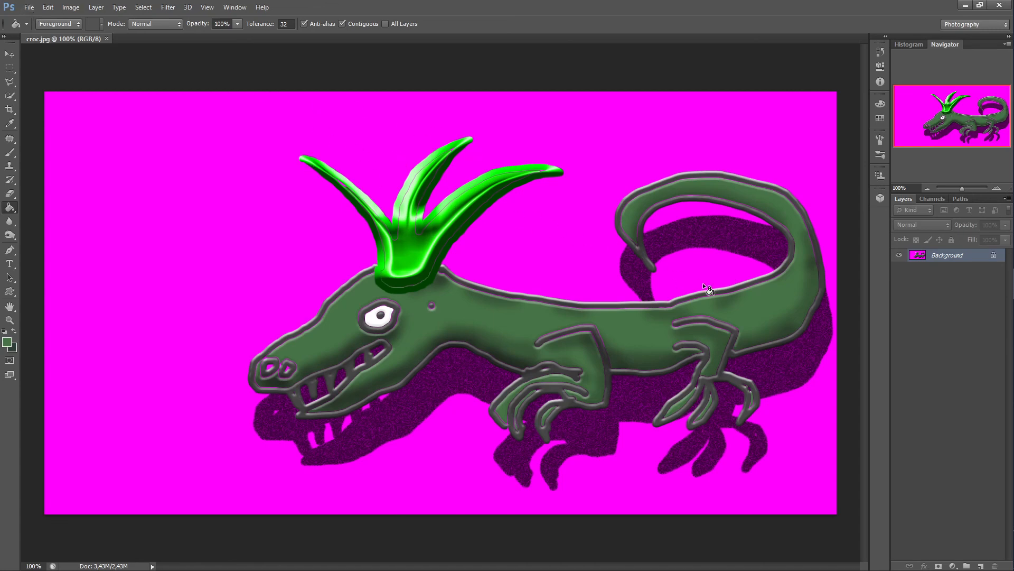
pyautogui.click(994, 316)
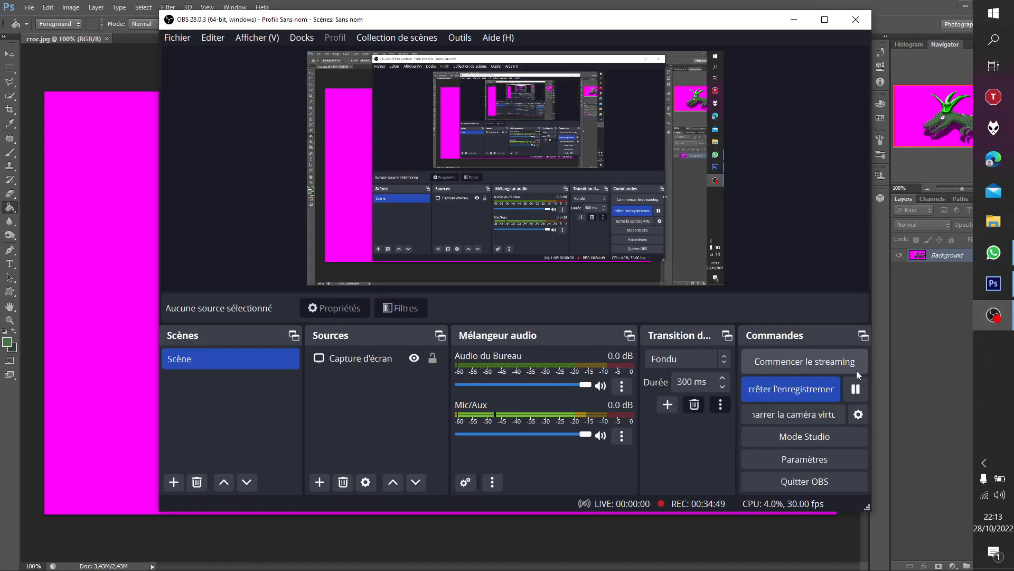